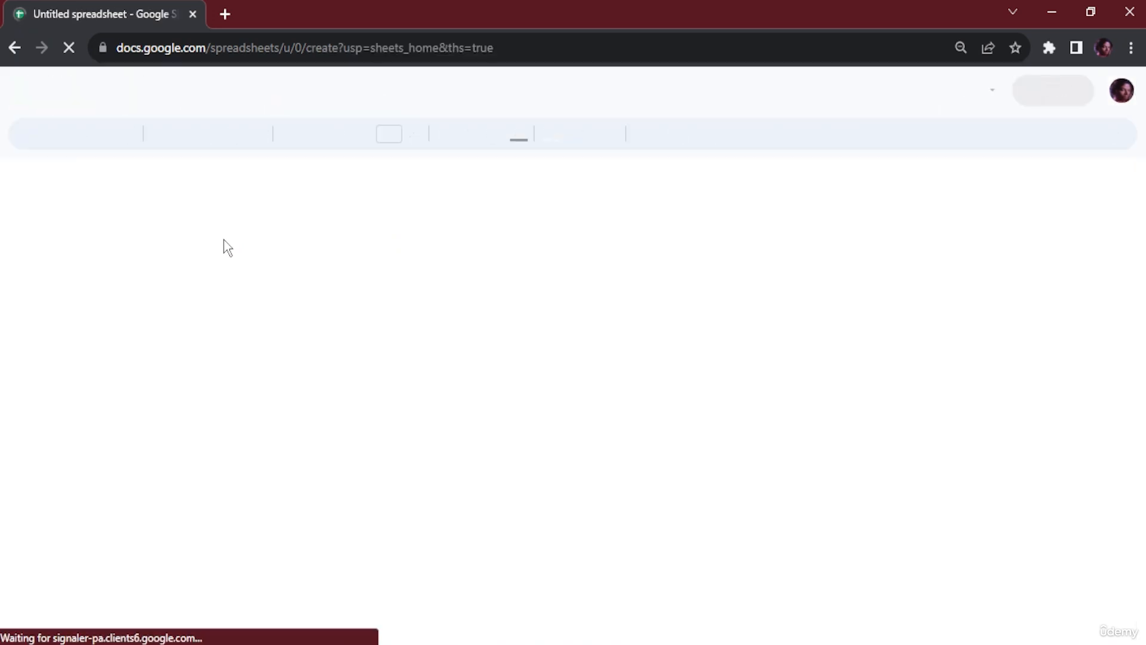
- Enter the text "Type the name of 5 different fruits" in cell B2
click(130, 238)
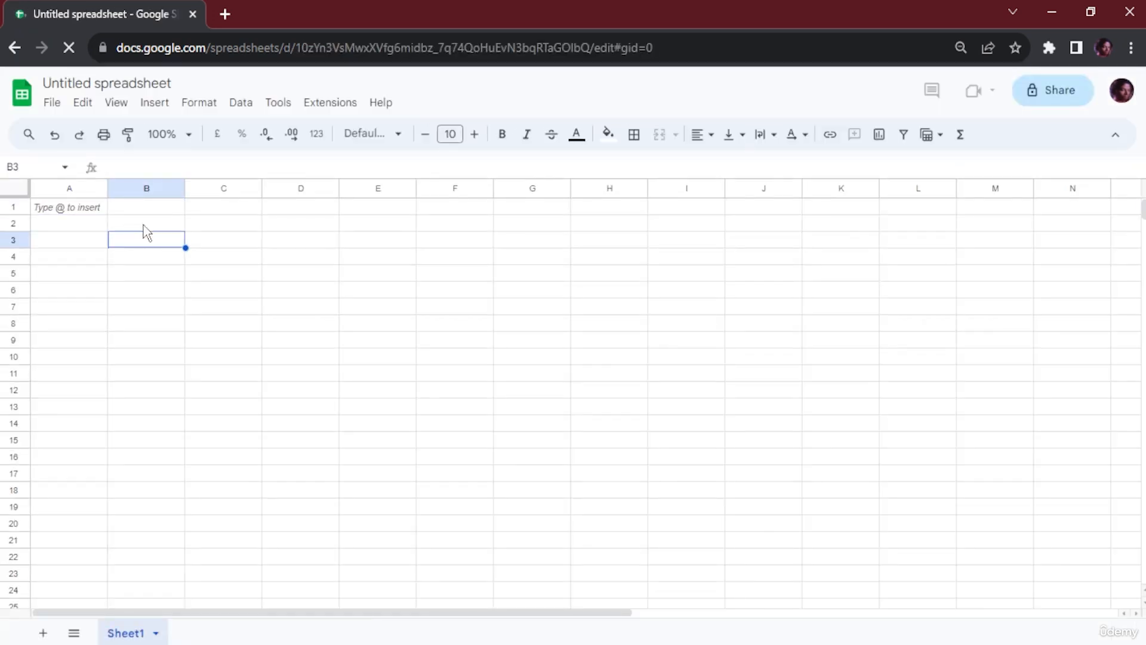
click(144, 222)
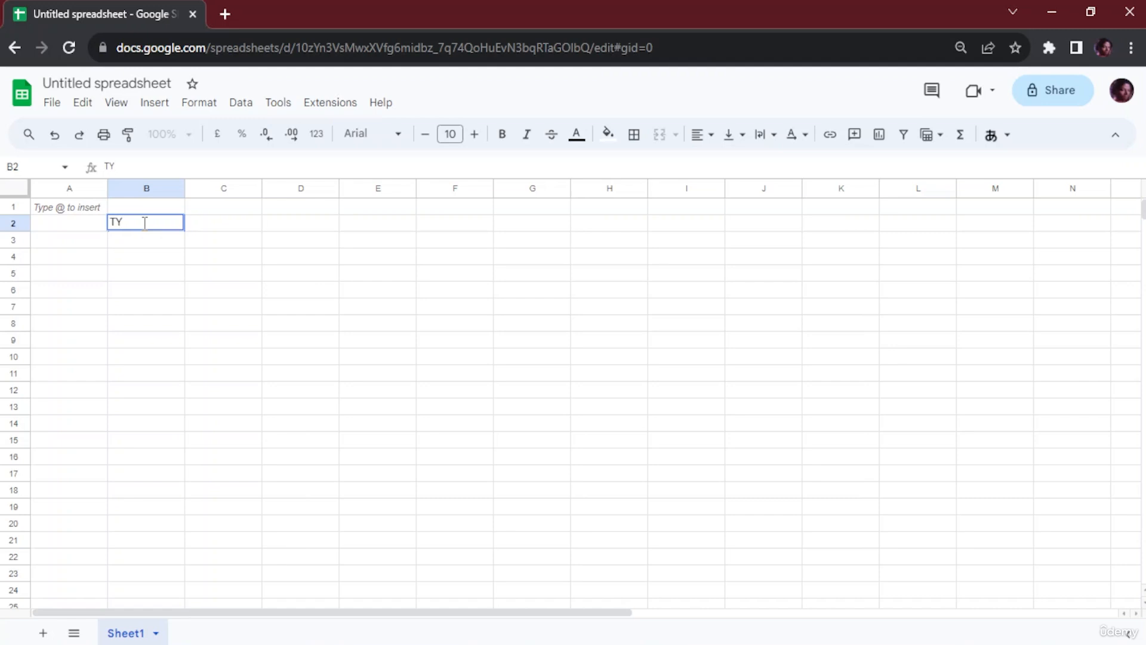
text(Type the name of)
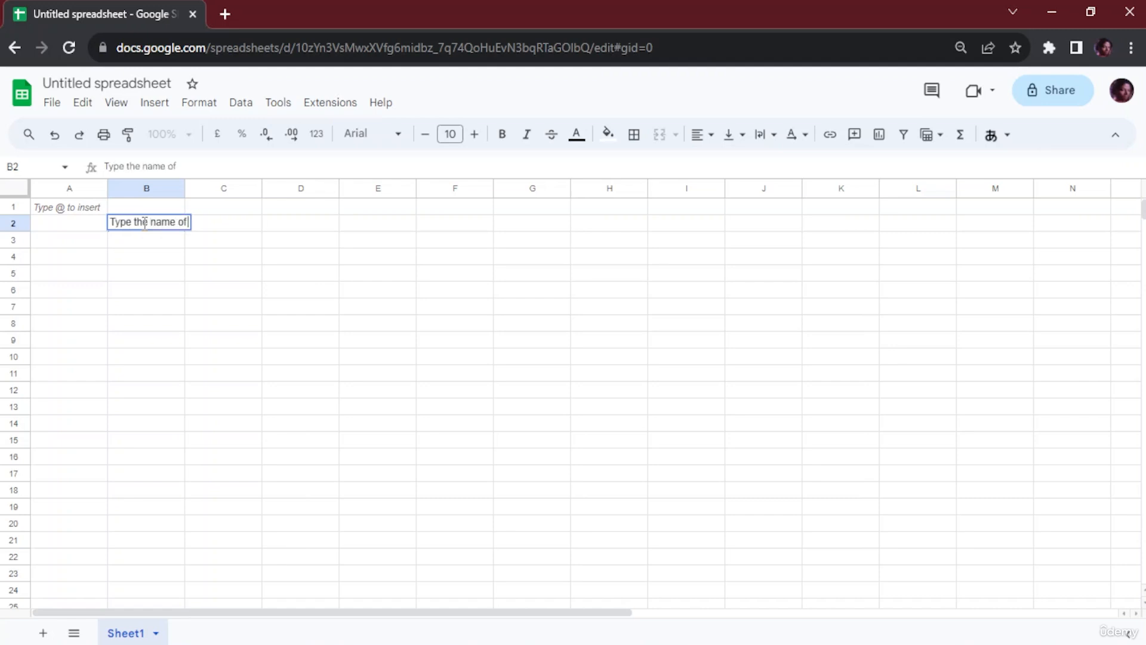
text( 5 different)
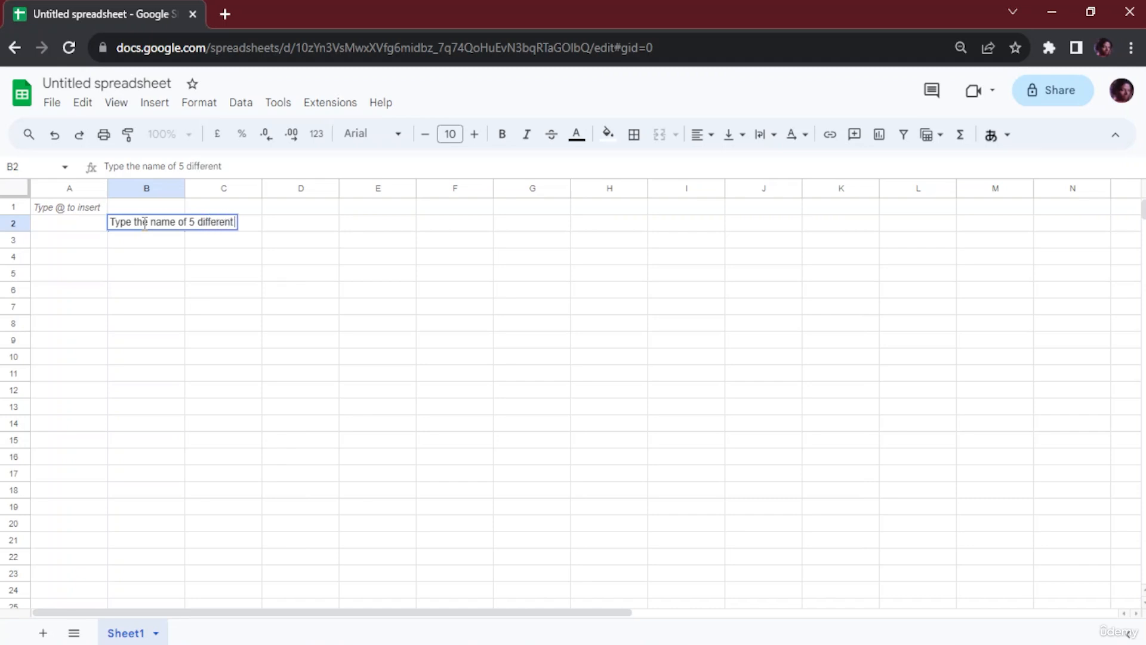
text( fruits)
click(248, 263)
- Widen column B so the full text in B2 fits within the column
drag(185, 188, 264, 188)
click(164, 282)
click(189, 254)
click(192, 239)
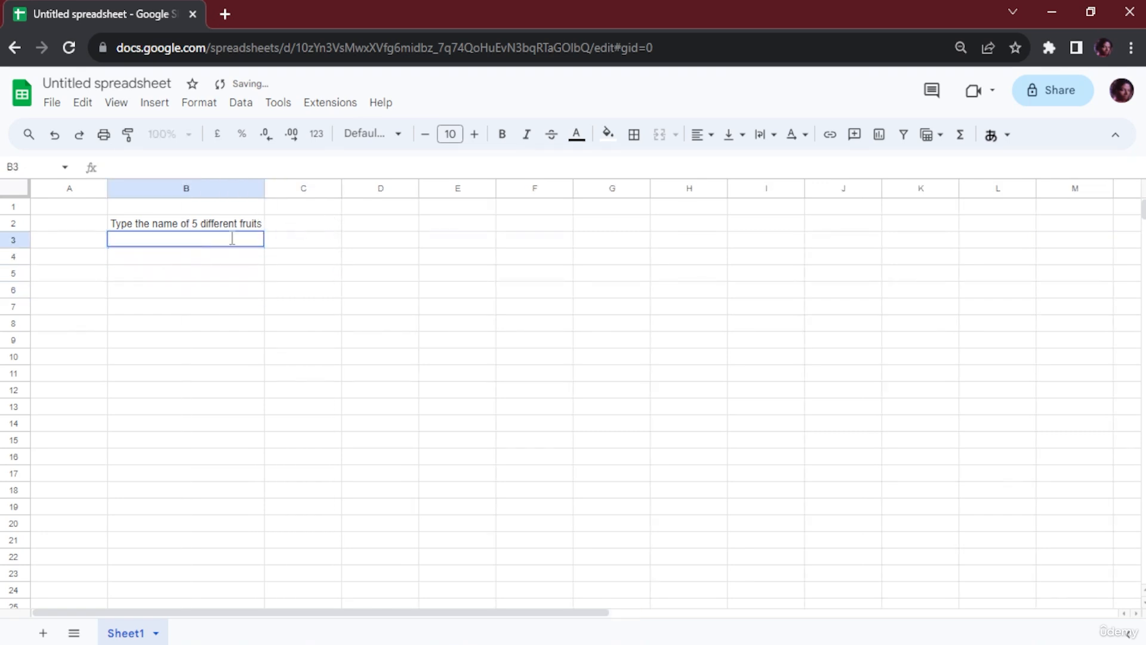
- Replace the word "Type" with "Table" at the start of the text in B2
click(135, 225)
double_click(136, 225)
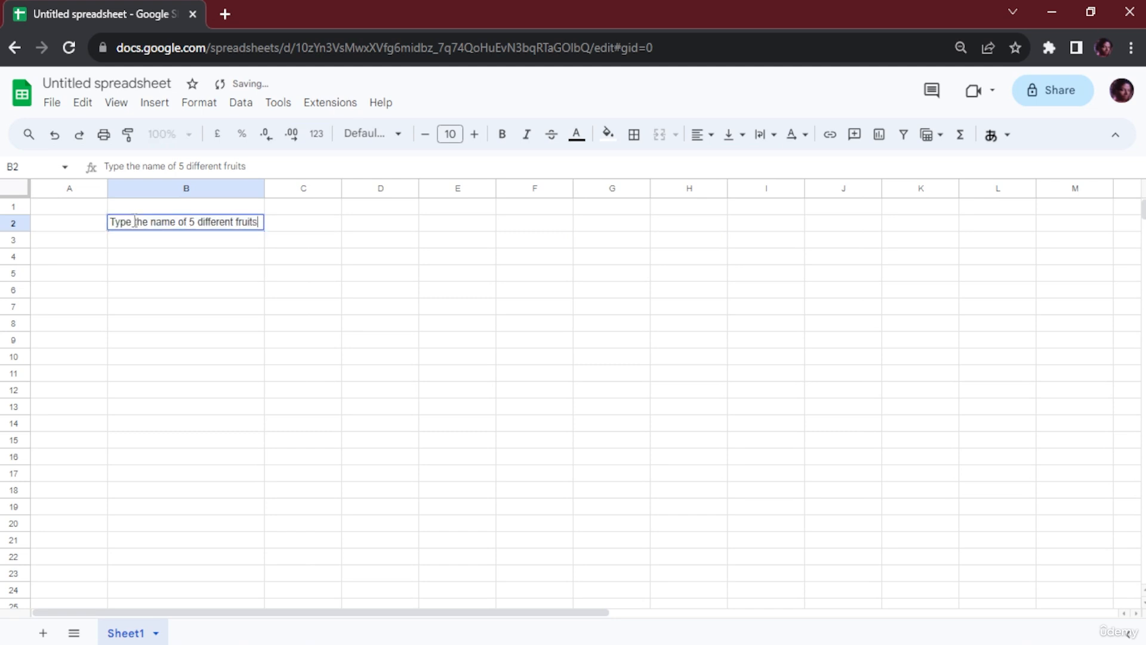
key(ctrl+a)
click(134, 222)
key(BackSpace)
key(BackSpace)
key(BackSpace)
key(BackSpace)
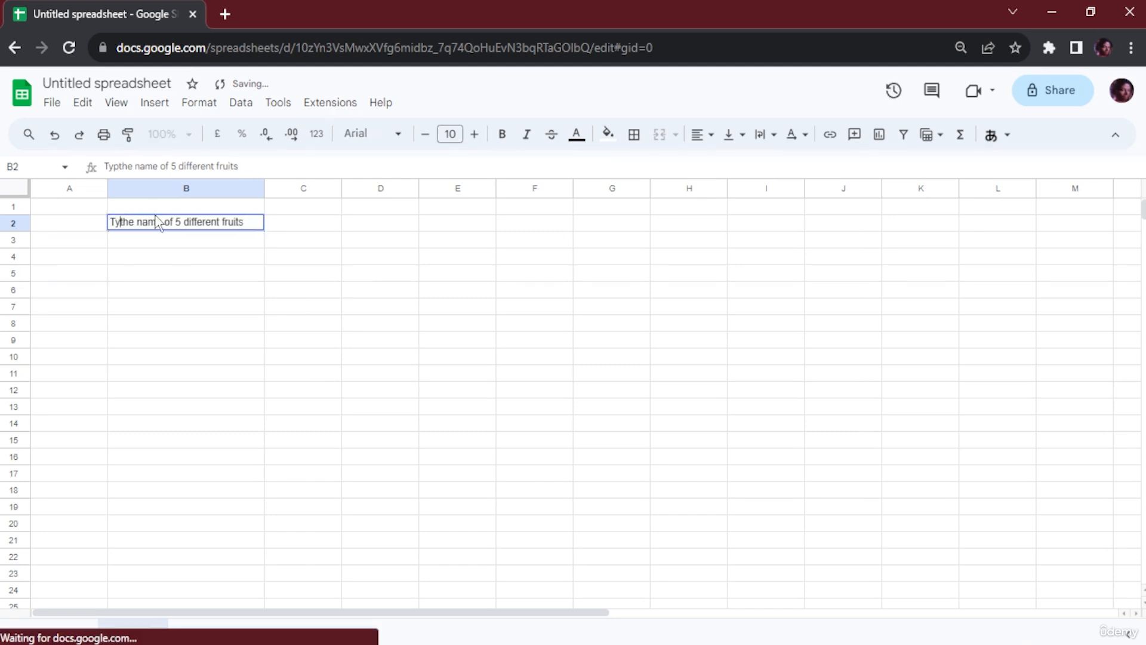
text(able)
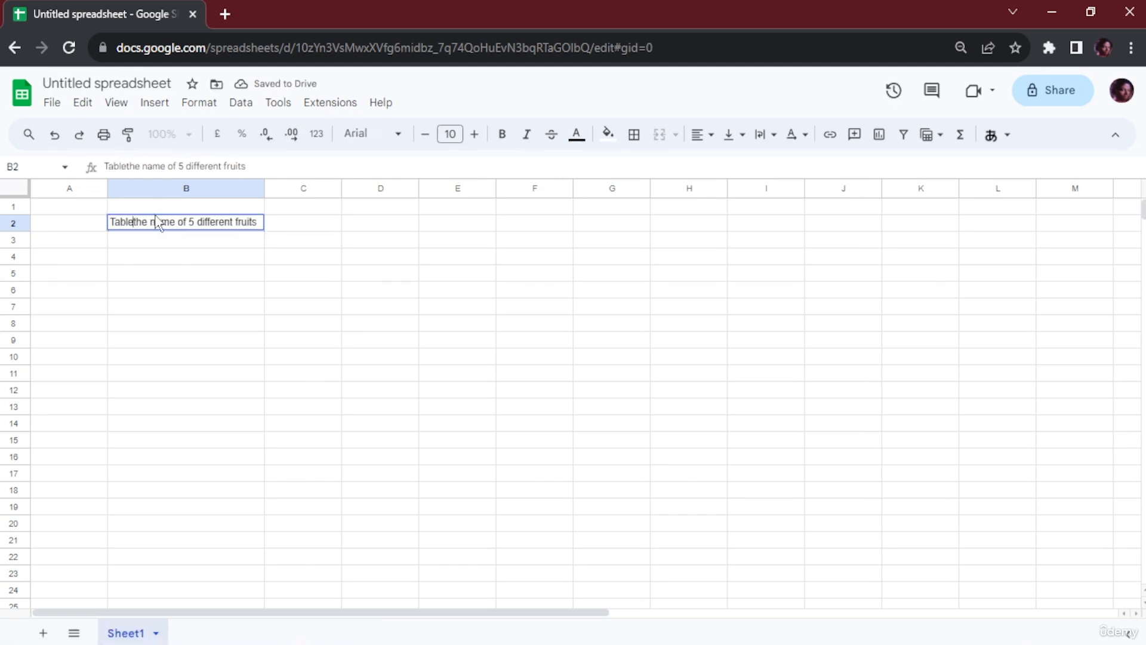
click(313, 227)
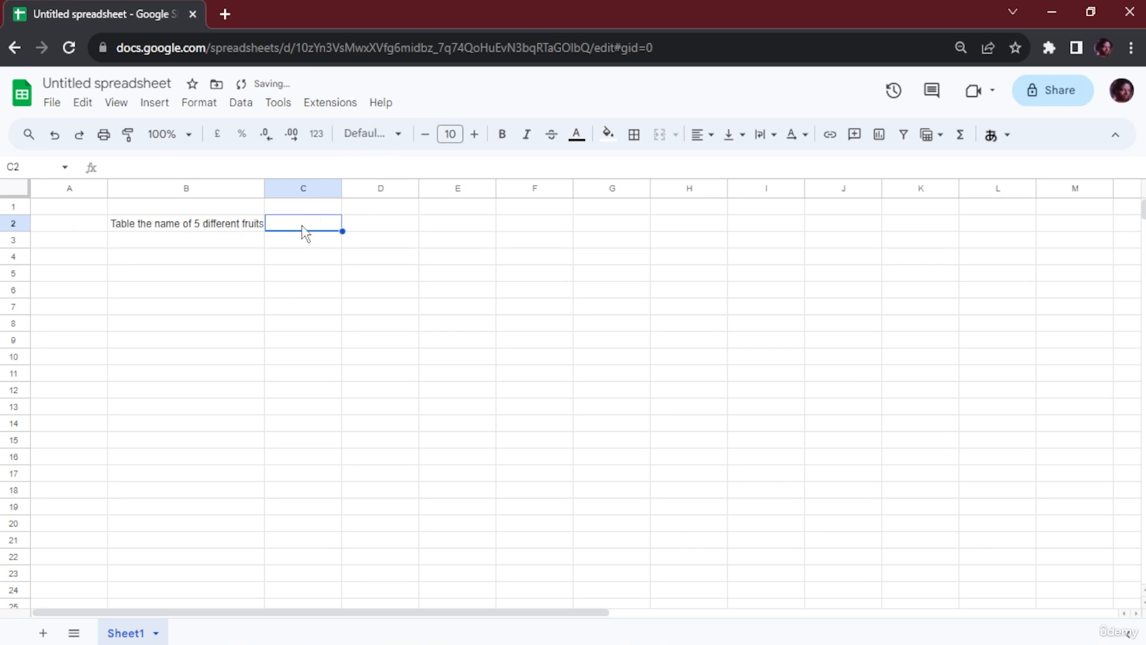
- Copy the text of cell B2 into cell B4
double_click(177, 256)
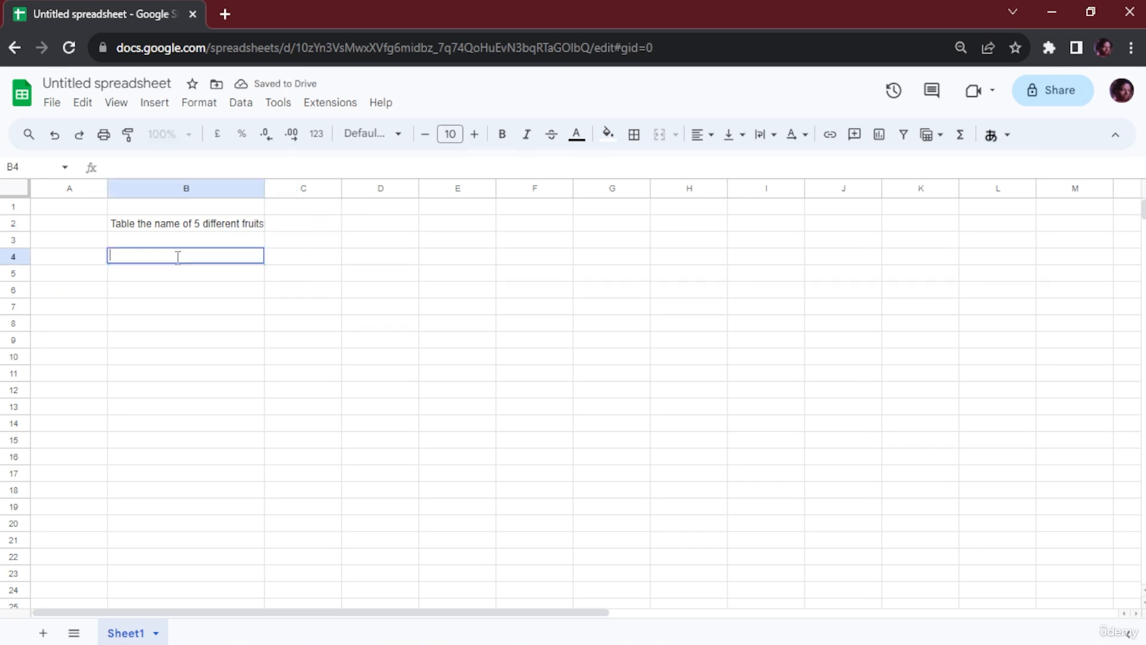
double_click(159, 224)
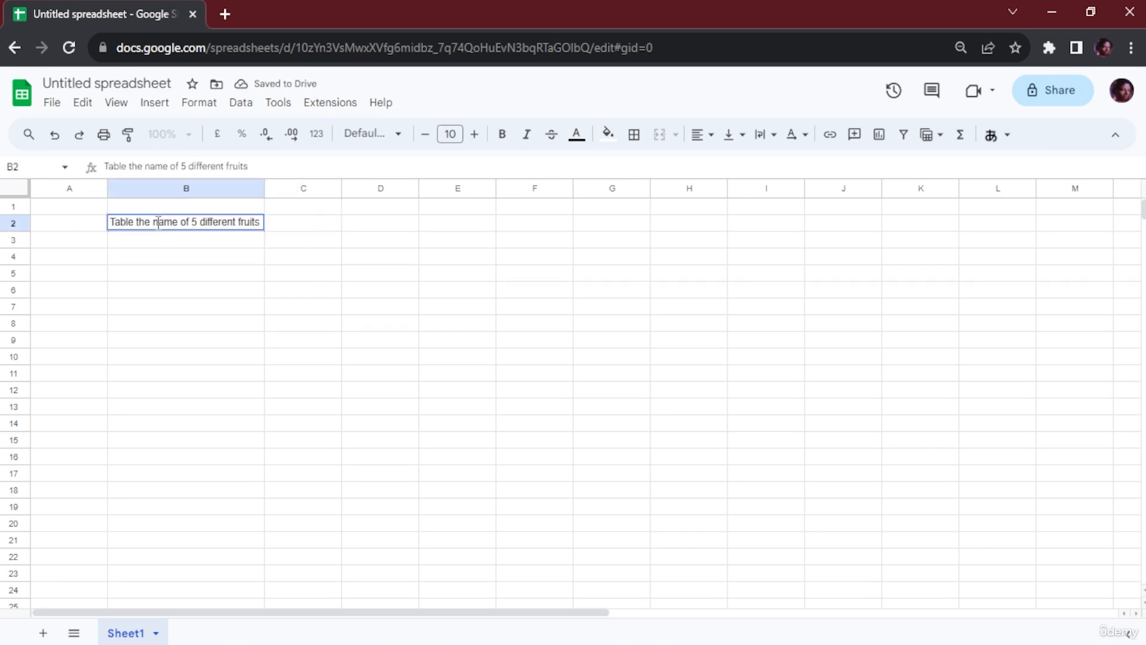
click(180, 263)
click(227, 229)
key(ctrl+c)
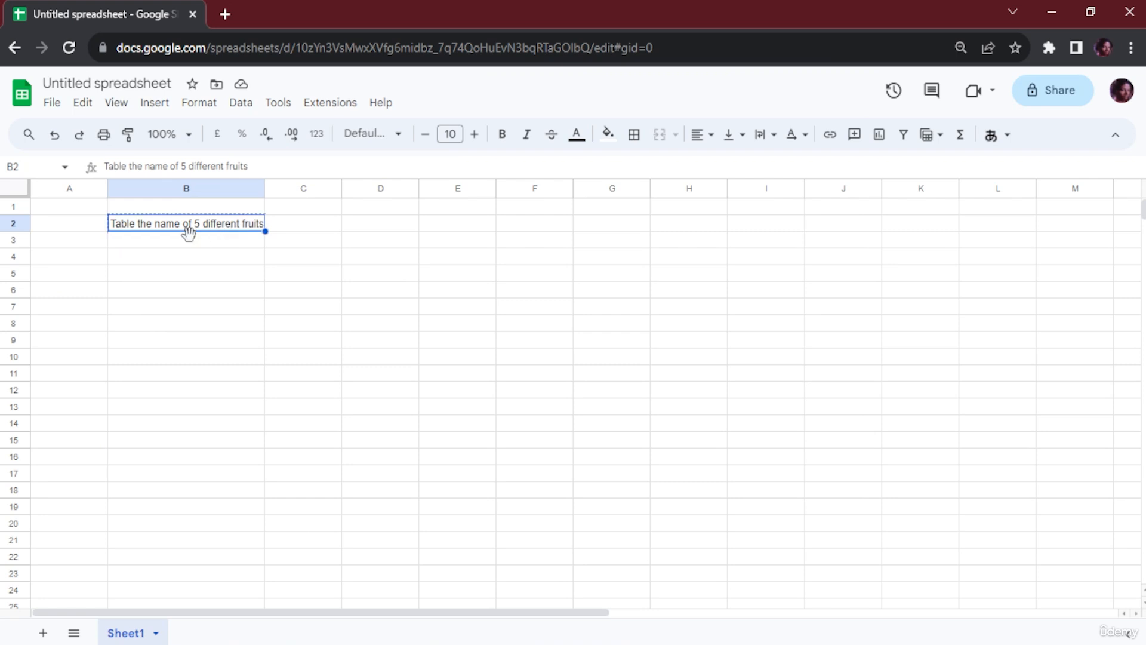
click(168, 257)
key(ctrl+v)
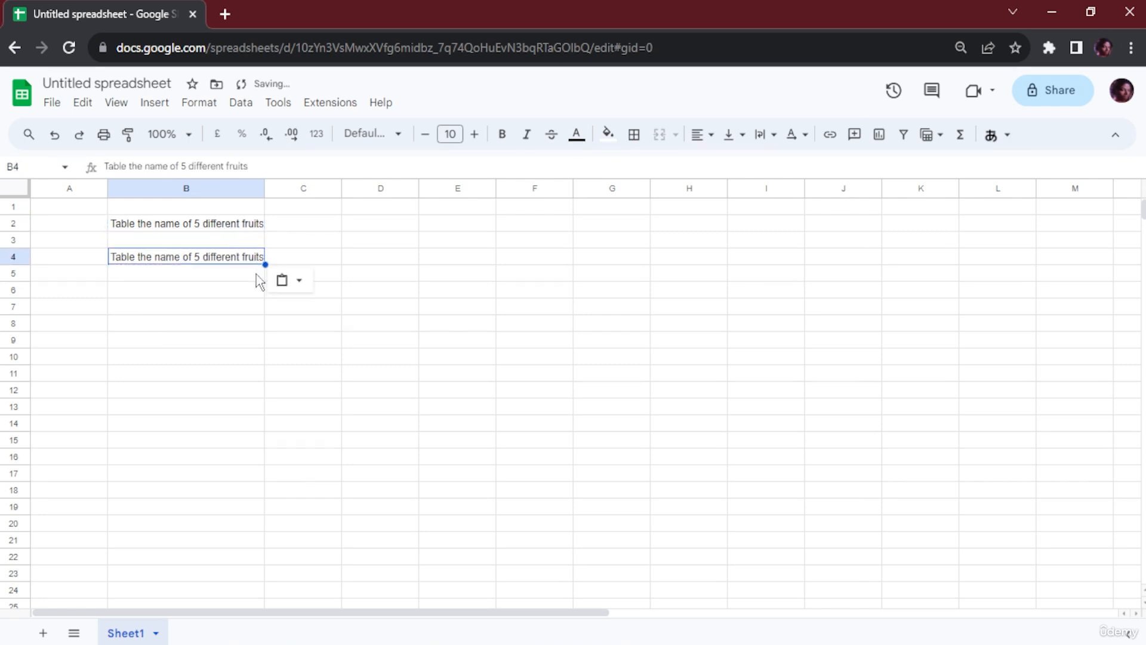
- Change the text in B4 to "Table of the name of 5 different colors"
double_click(261, 257)
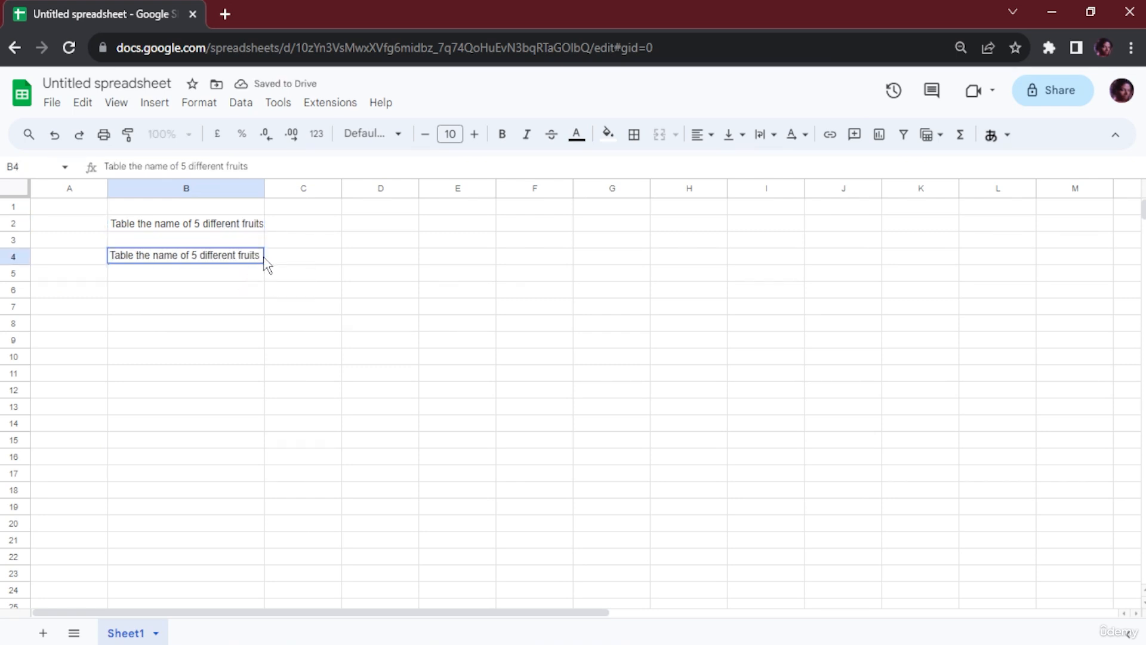
key(BackSpace)
key(BackSpace)
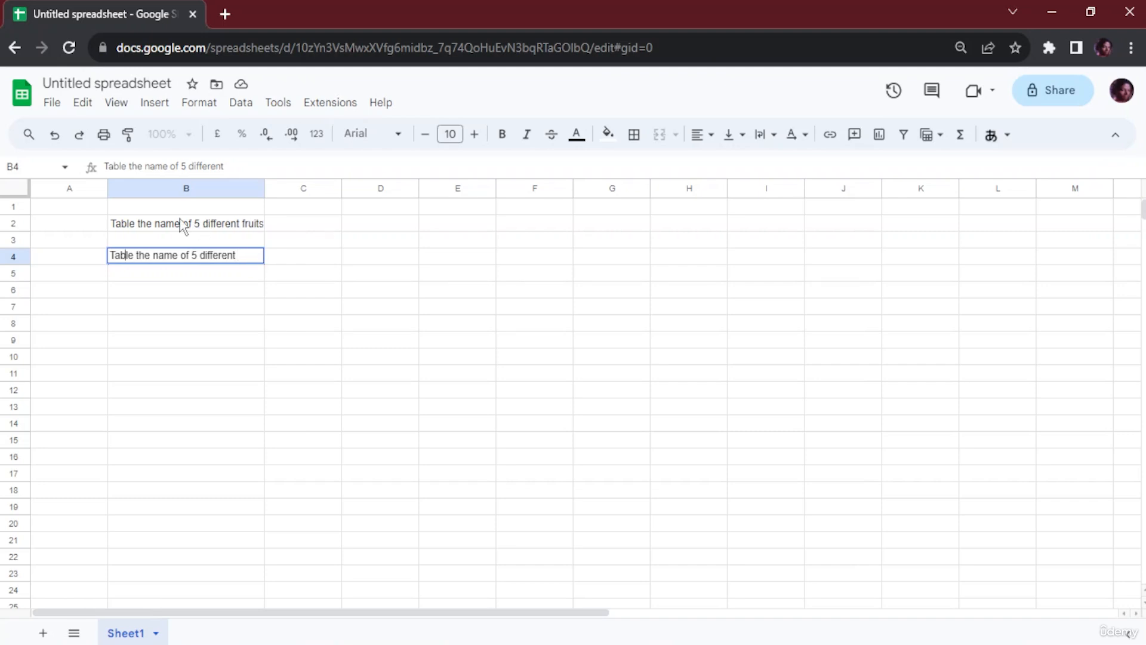
text(of)
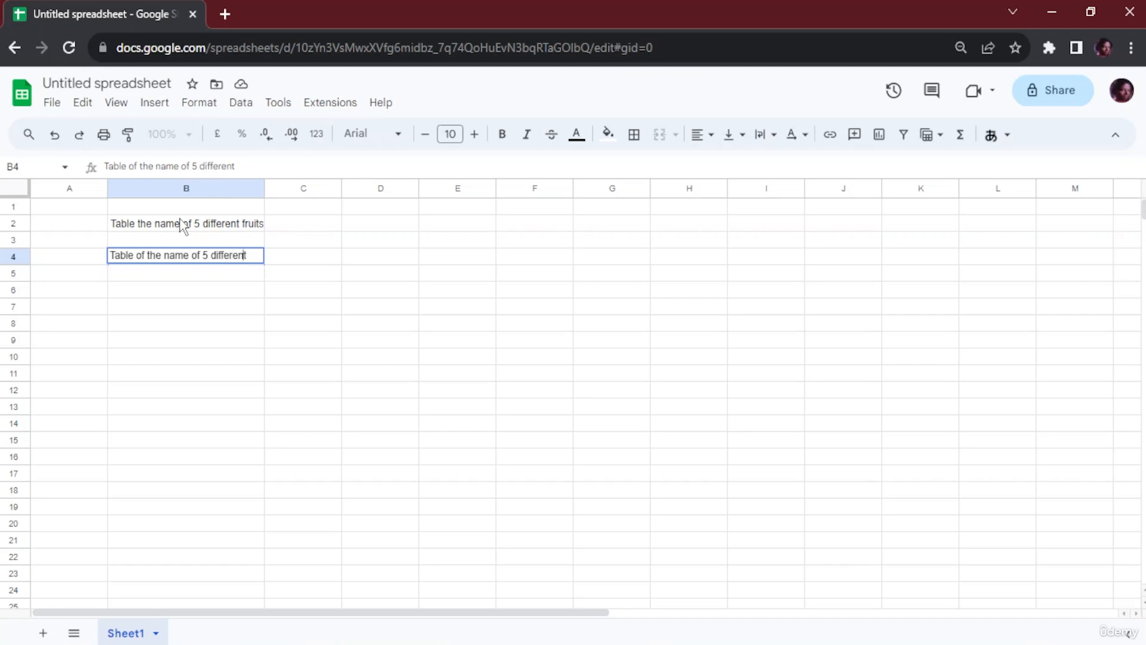
text(colors)
key(Return)
key(Down)
key(Down)
key(Down)
- Change B2 to "Table of the name of 5 different fruits" and widen column B to fit both texts
double_click(149, 222)
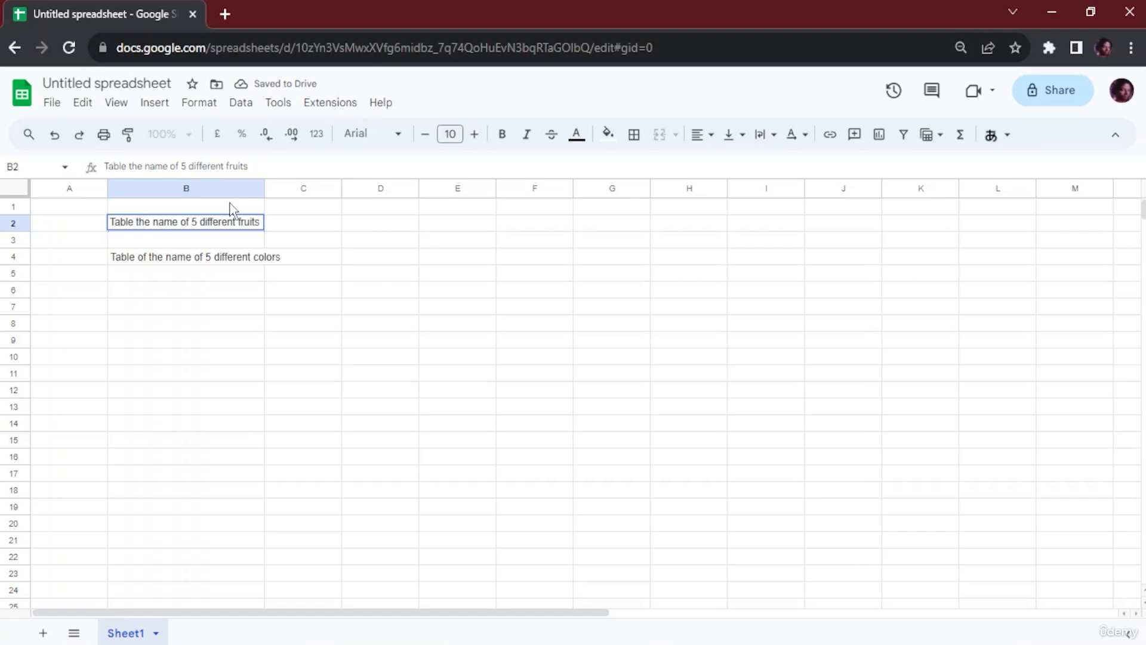
text(of)
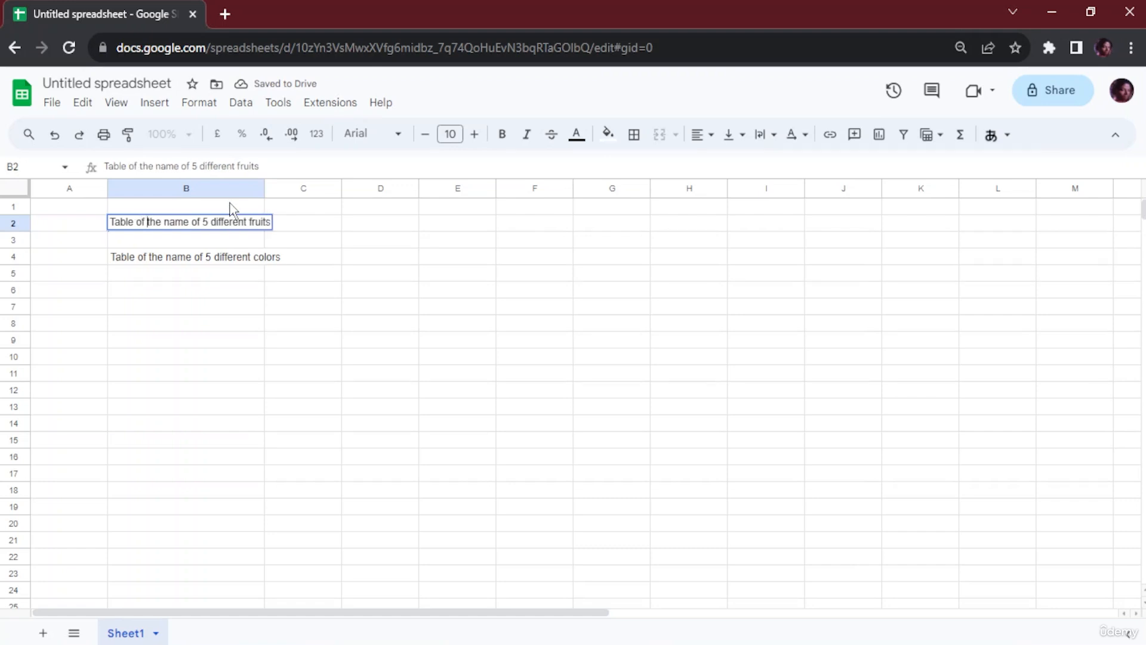
click(293, 330)
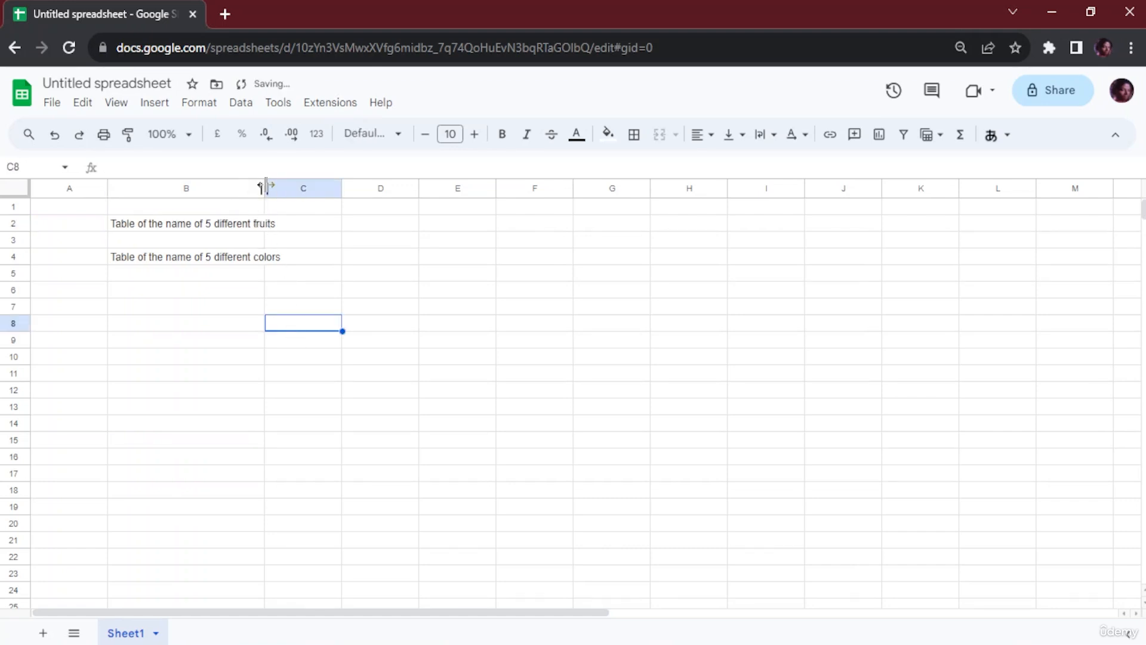
drag(265, 188, 288, 188)
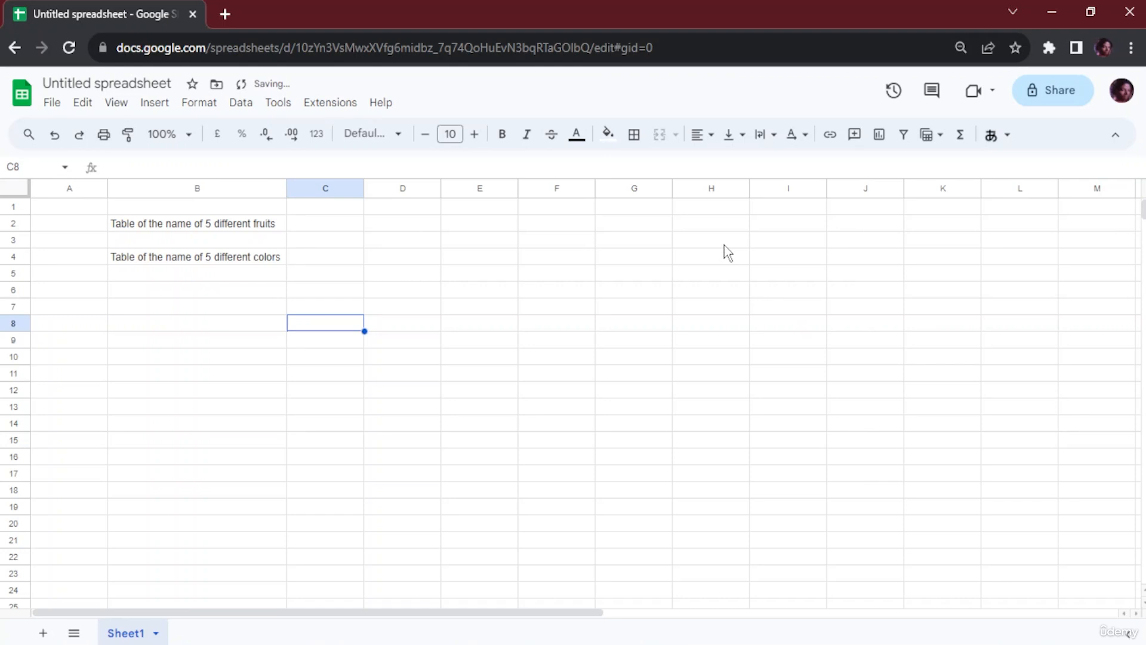
- List the fruits Apple, Banana, Mango, Litchi and Kiwi down column H, from H2 to H6
double_click(722, 221)
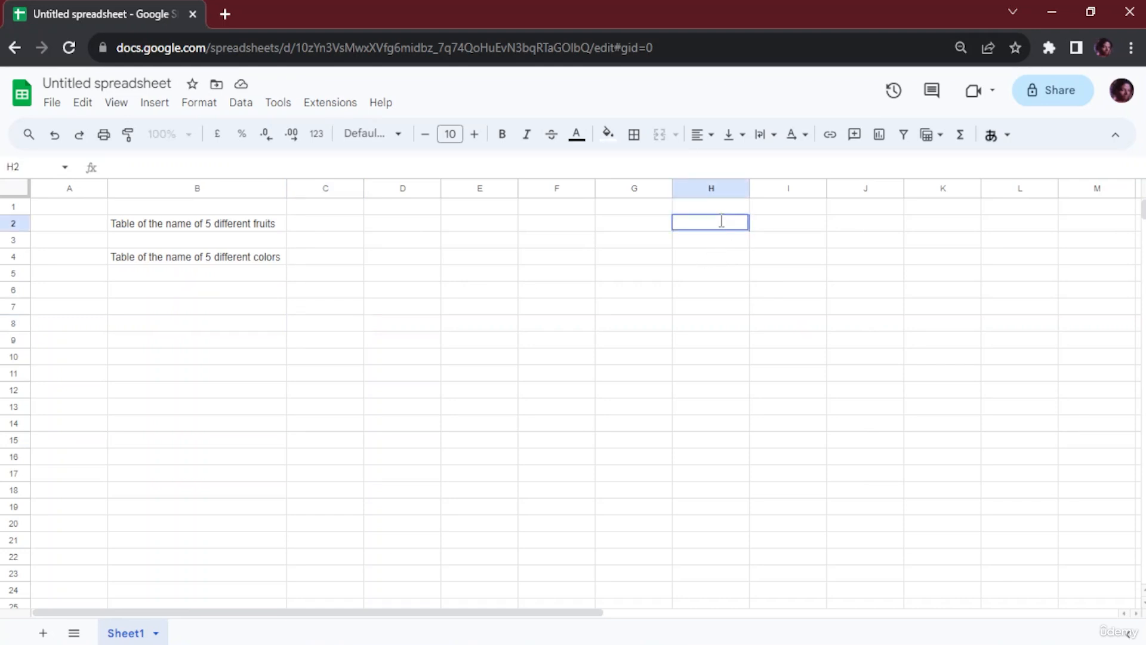
text(APp)
text(pple)
key(Return)
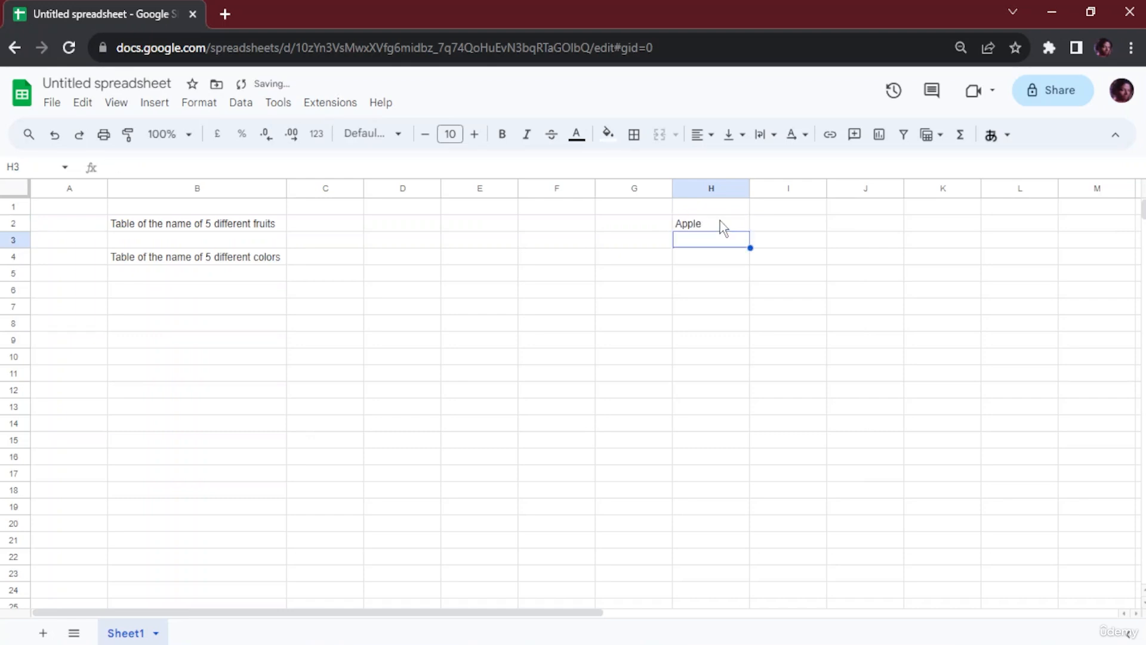
text(Banana)
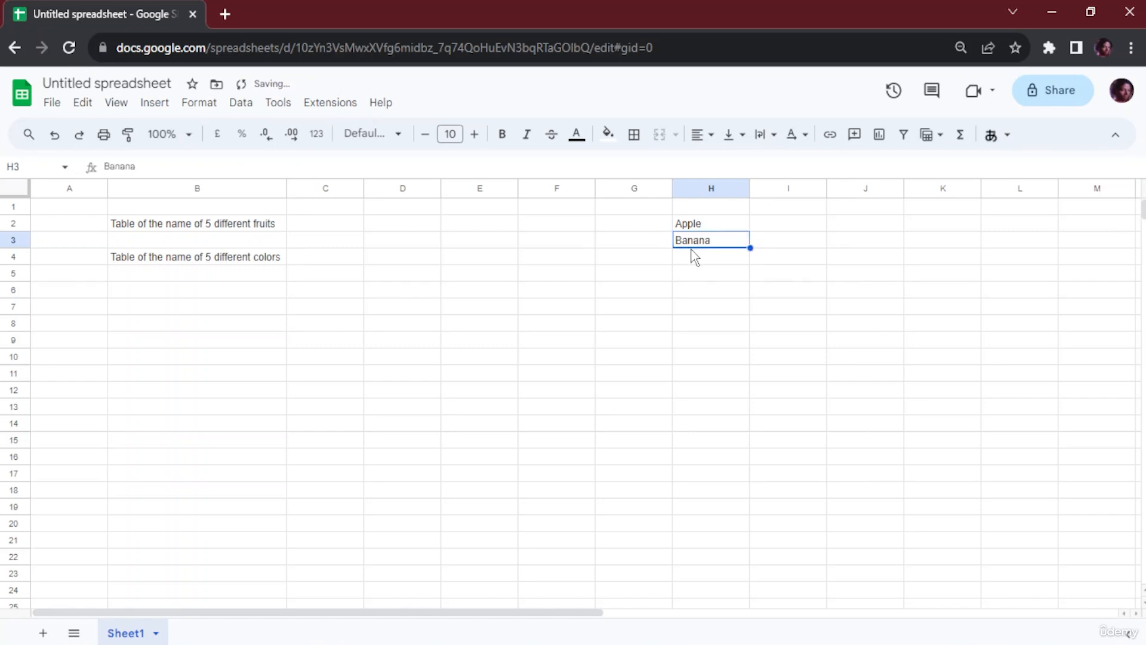
key(Return)
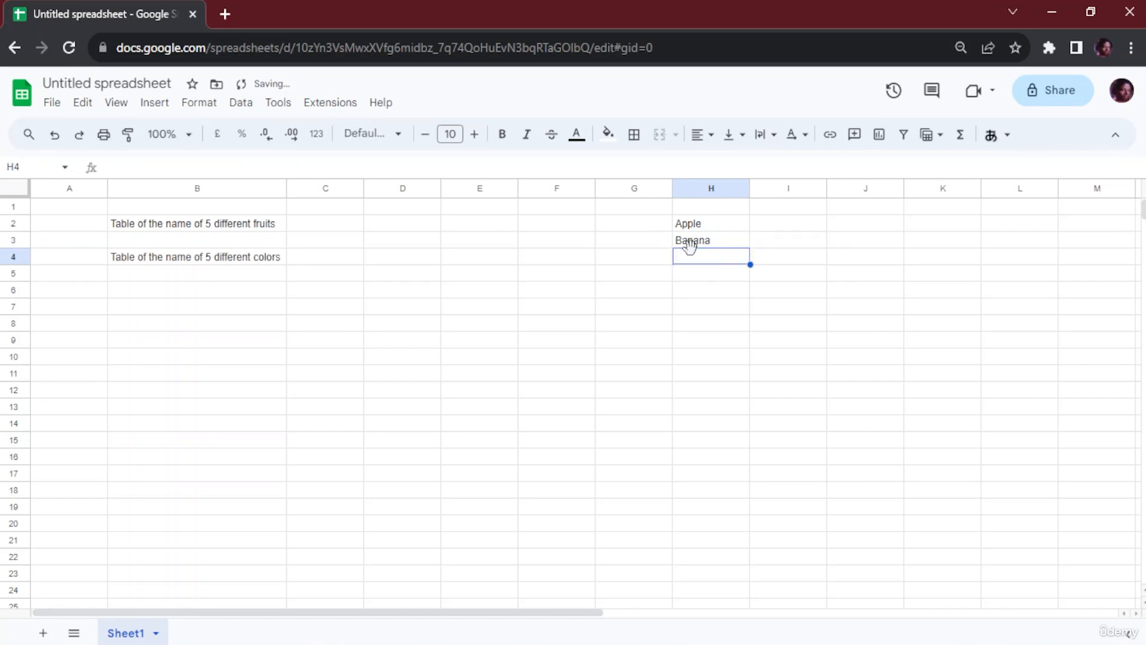
text(Mang)
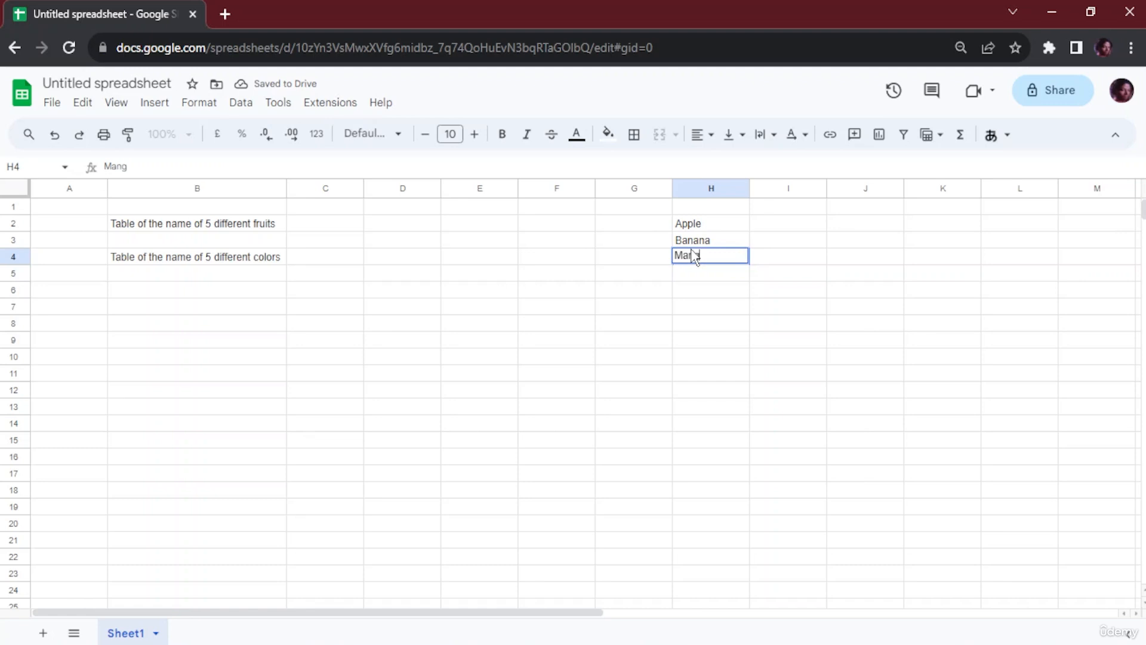
text(o)
key(Return)
text(li)
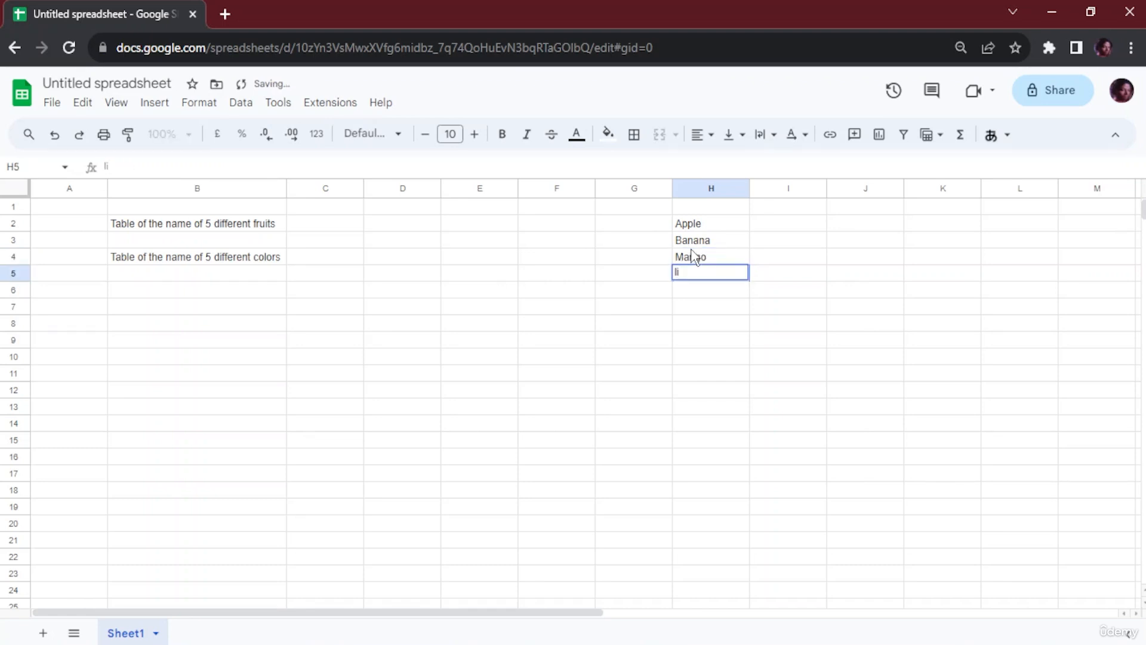
text(Li)
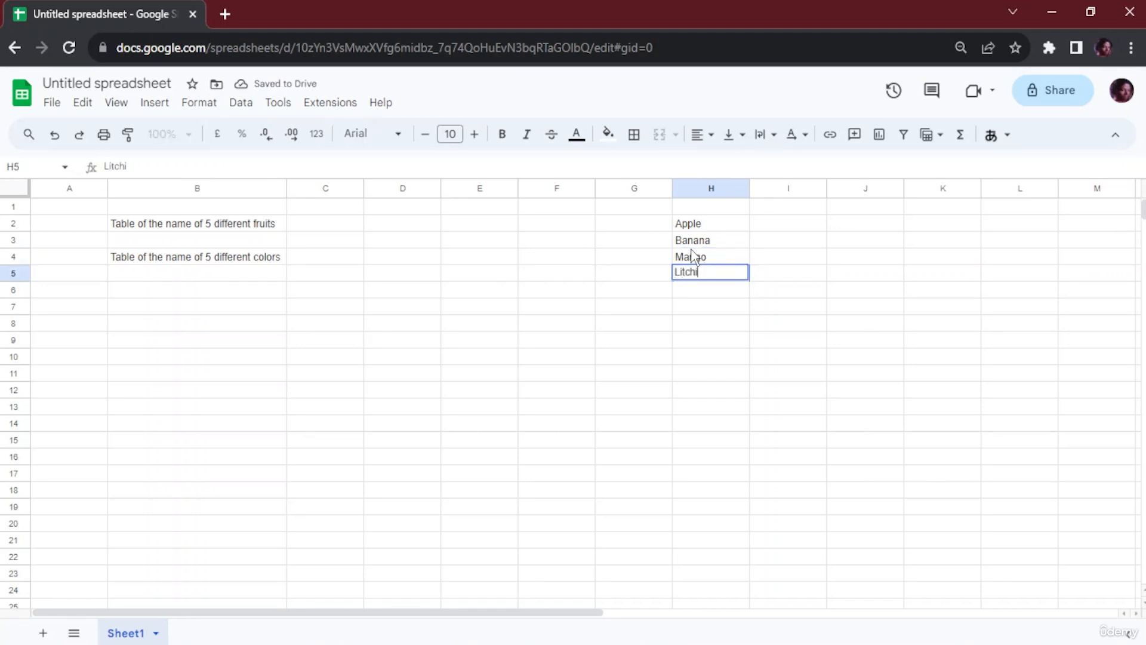
text(tchi)
key(Return)
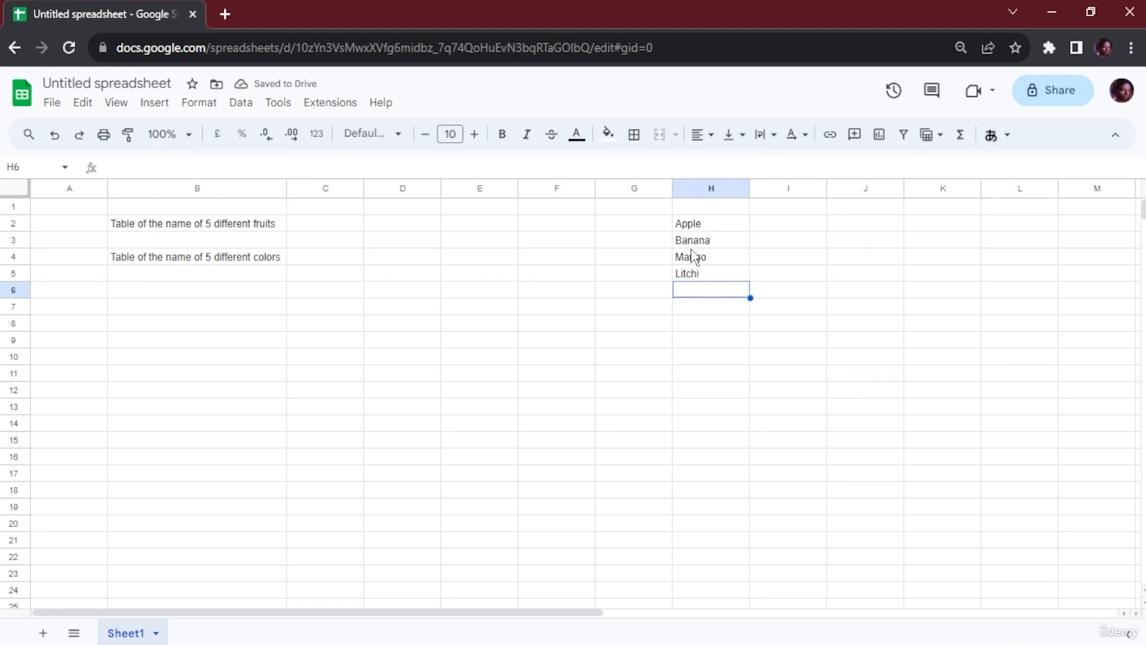
text(Kiwi)
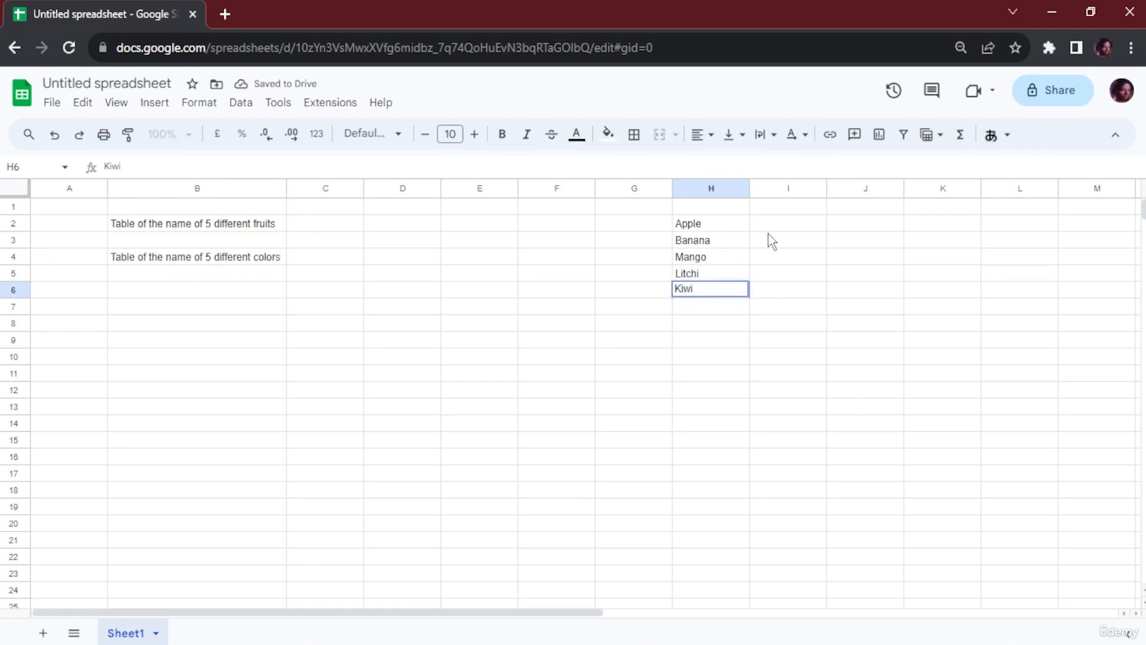
- List the colors Red, Blue, Black, White and Grey down column J, from J2 to J6
click(856, 226)
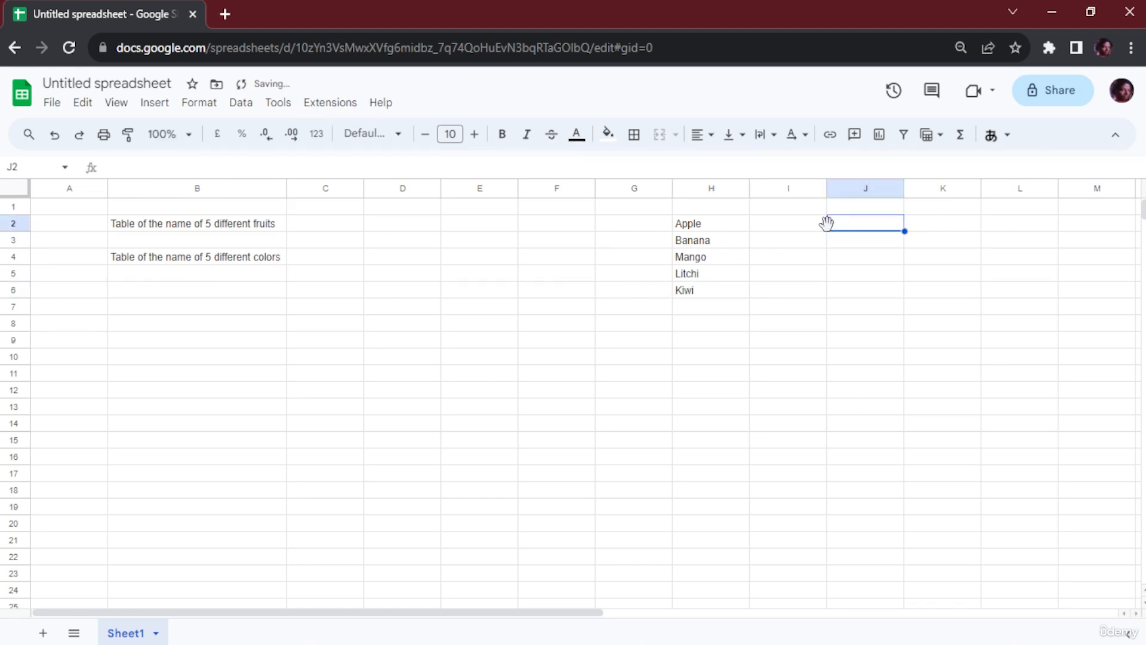
double_click(859, 222)
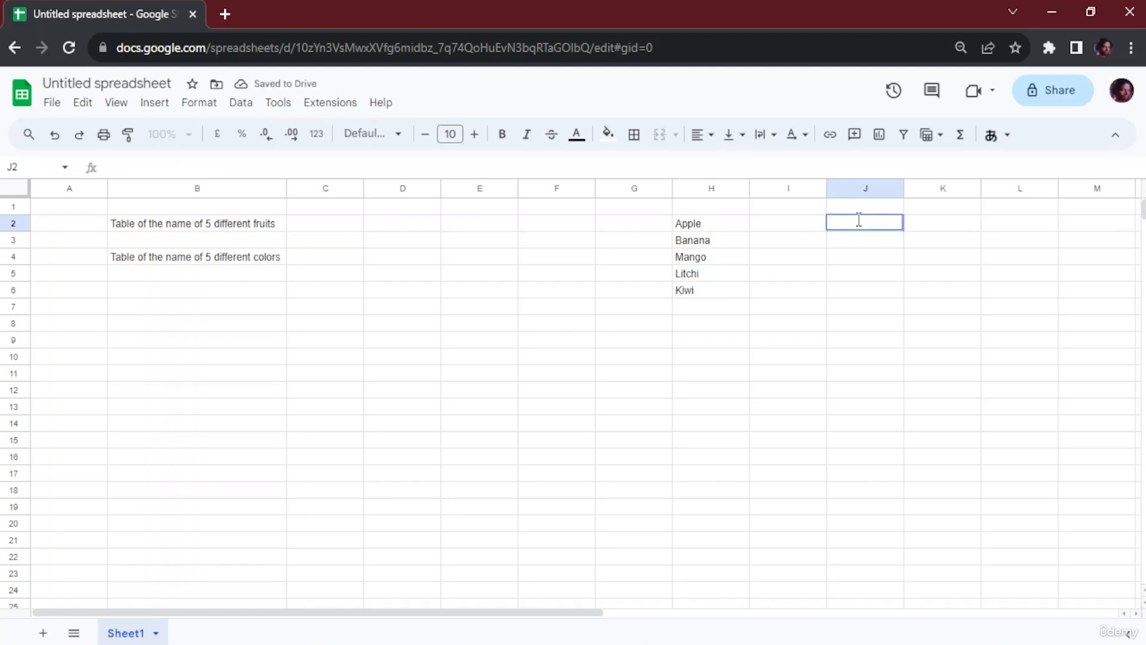
text(Red)
key(Return)
text(Blue)
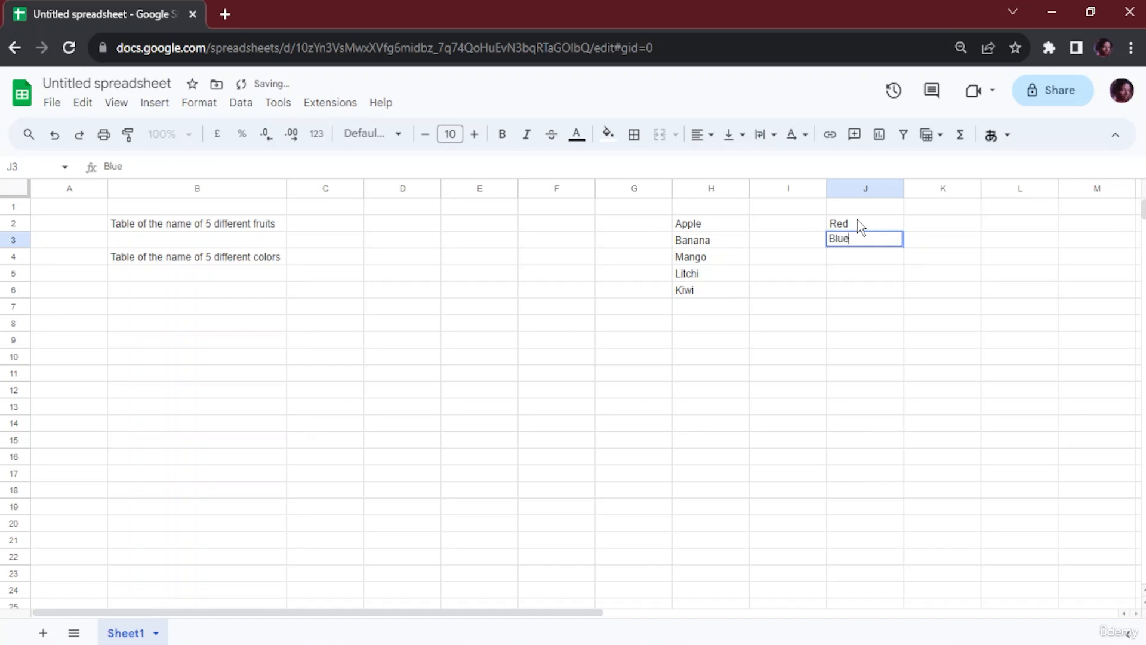
key(Return)
text(Black)
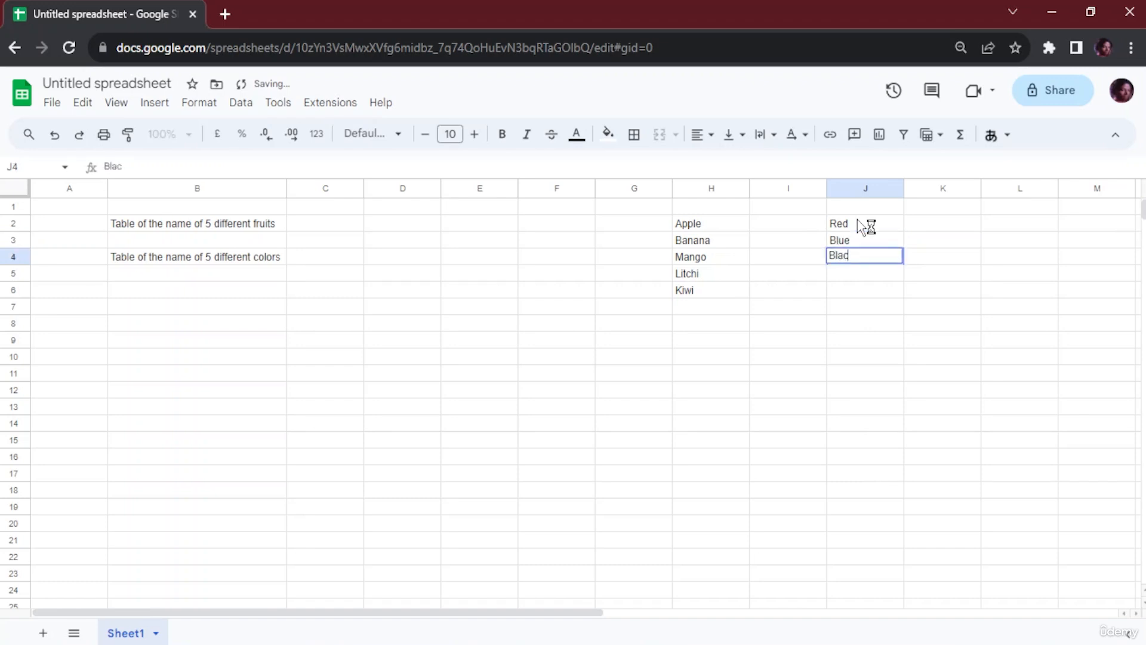
key(Return)
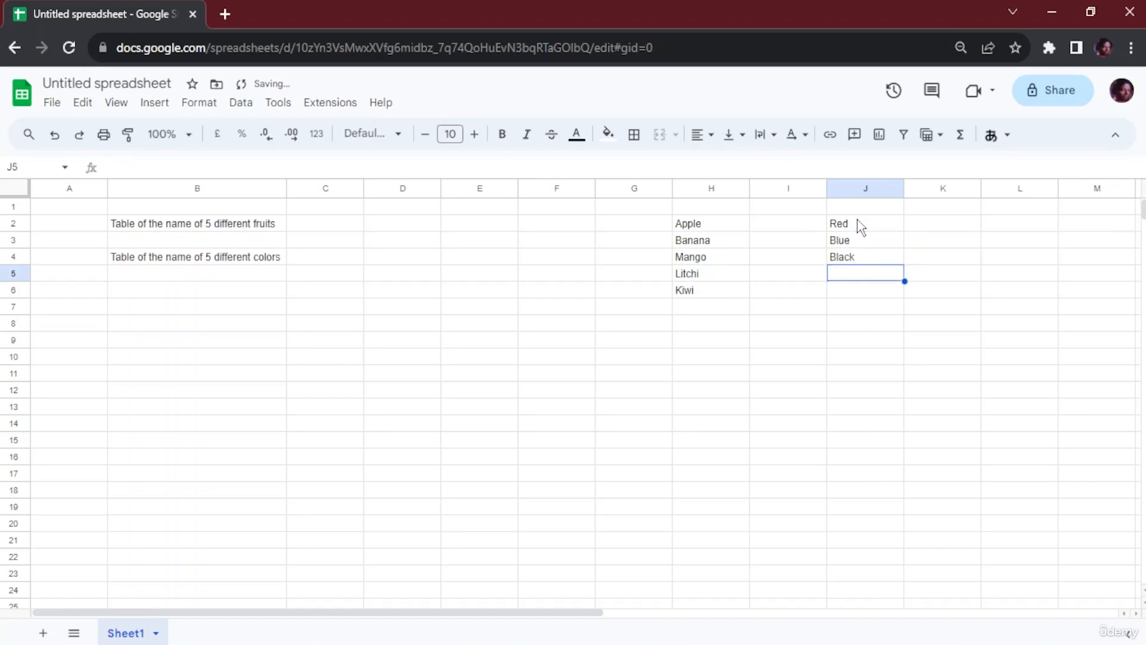
text(White)
key(Return)
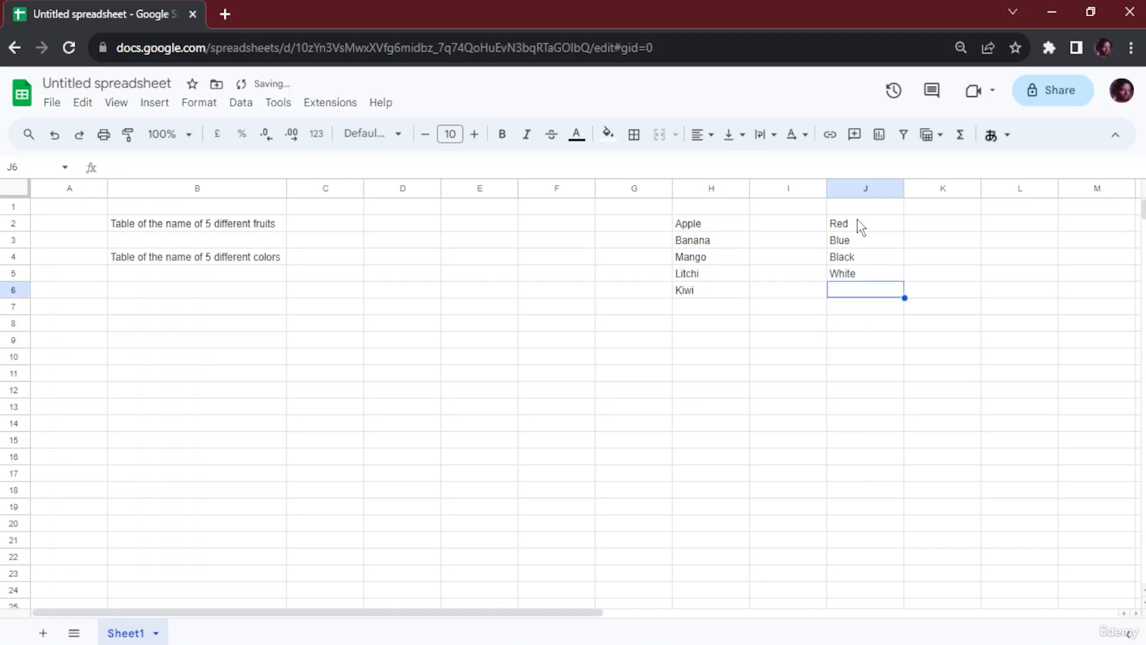
text(Grey)
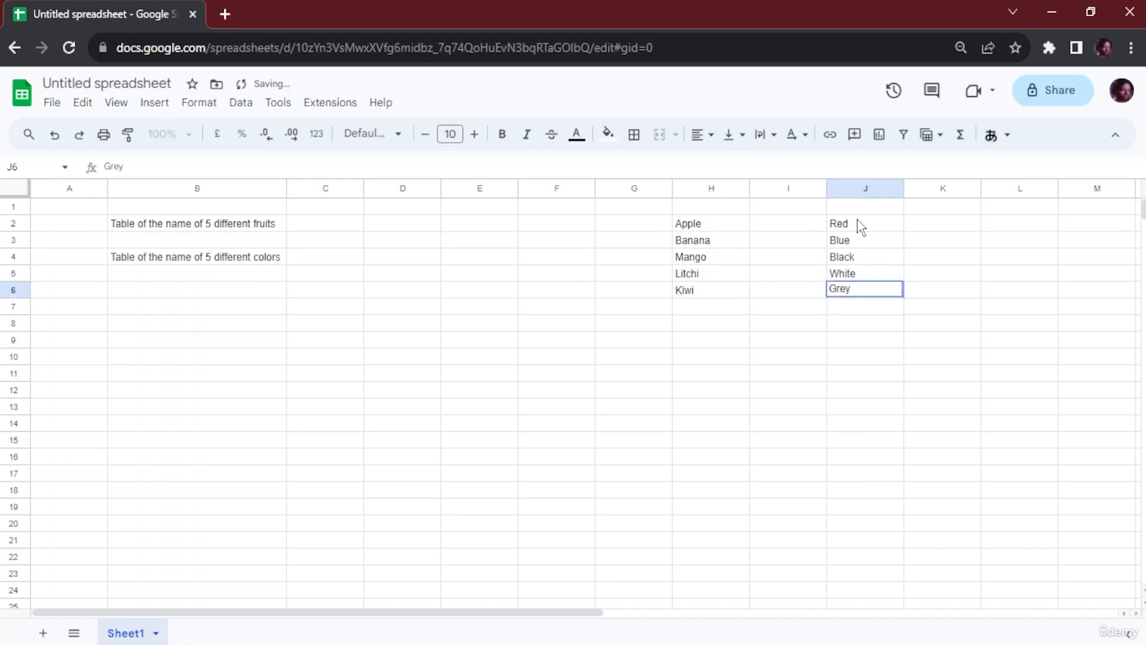
click(786, 458)
drag(708, 226, 699, 308)
drag(864, 225, 857, 296)
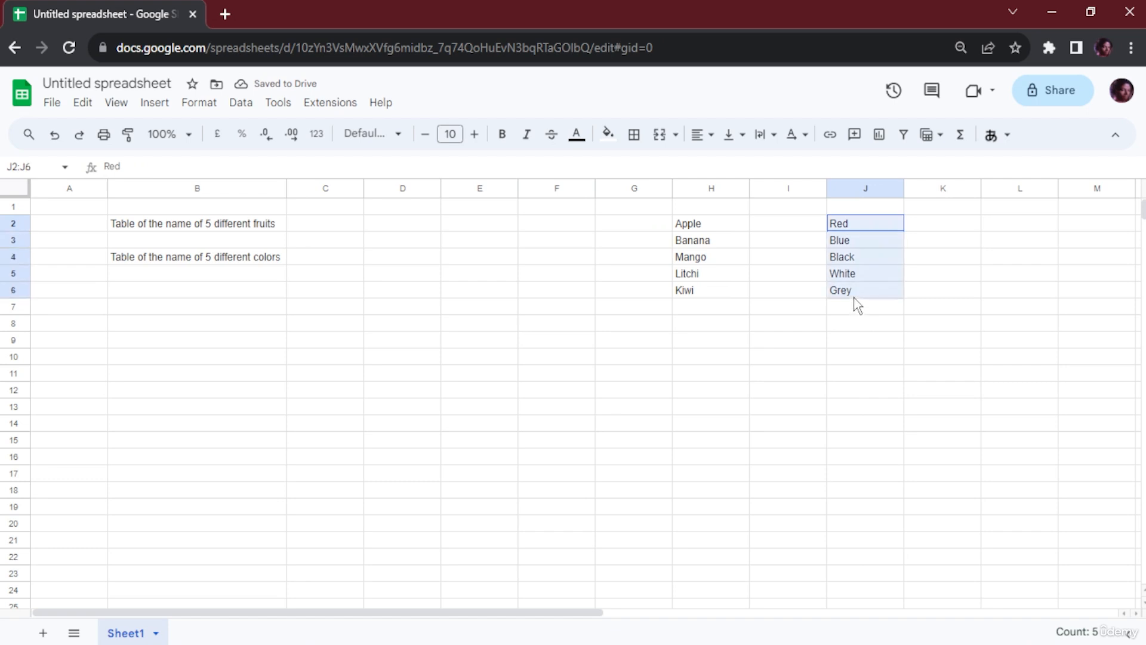
click(427, 343)
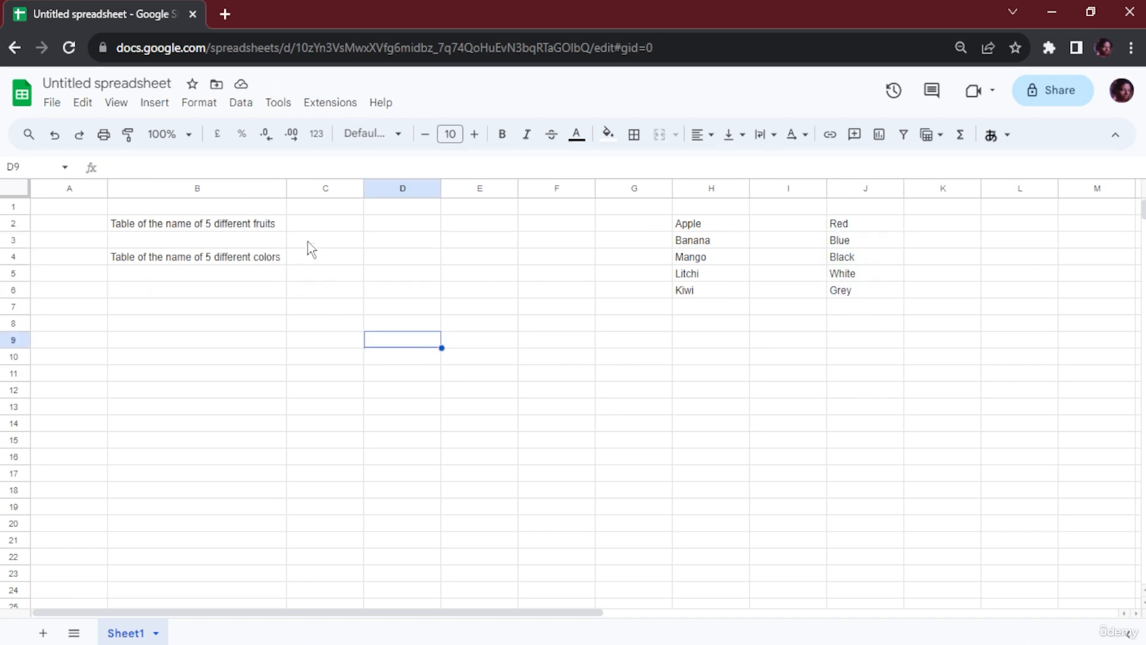
click(320, 228)
click(323, 259)
click(324, 228)
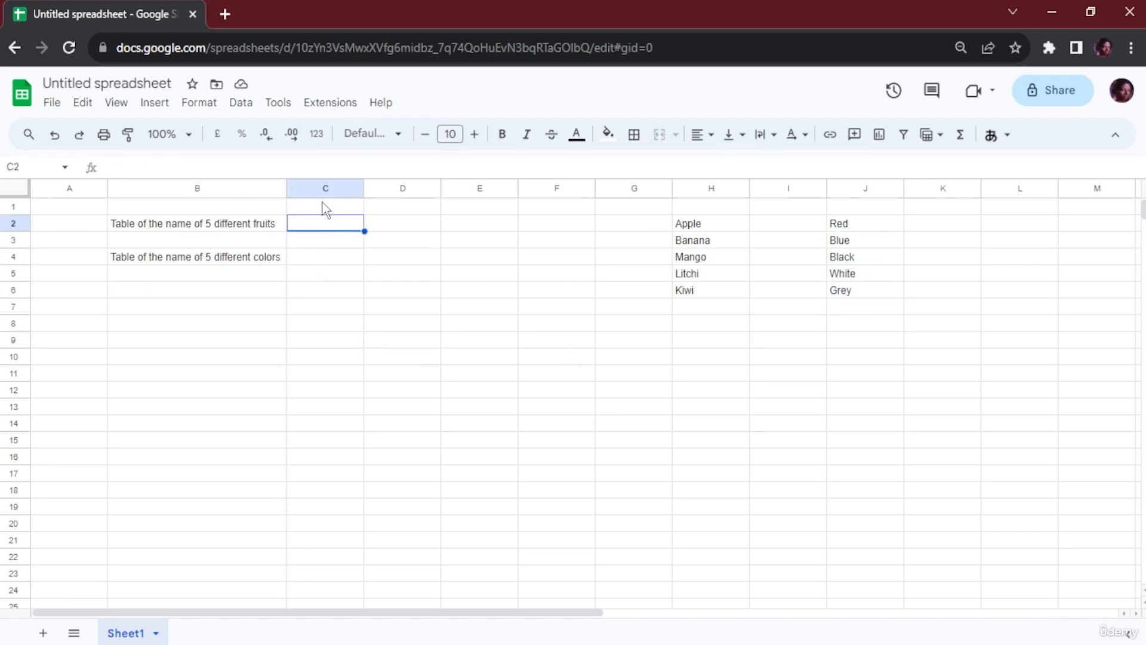
- Enter the heading "The drop down list" in C1 and fit column C to its text
double_click(324, 204)
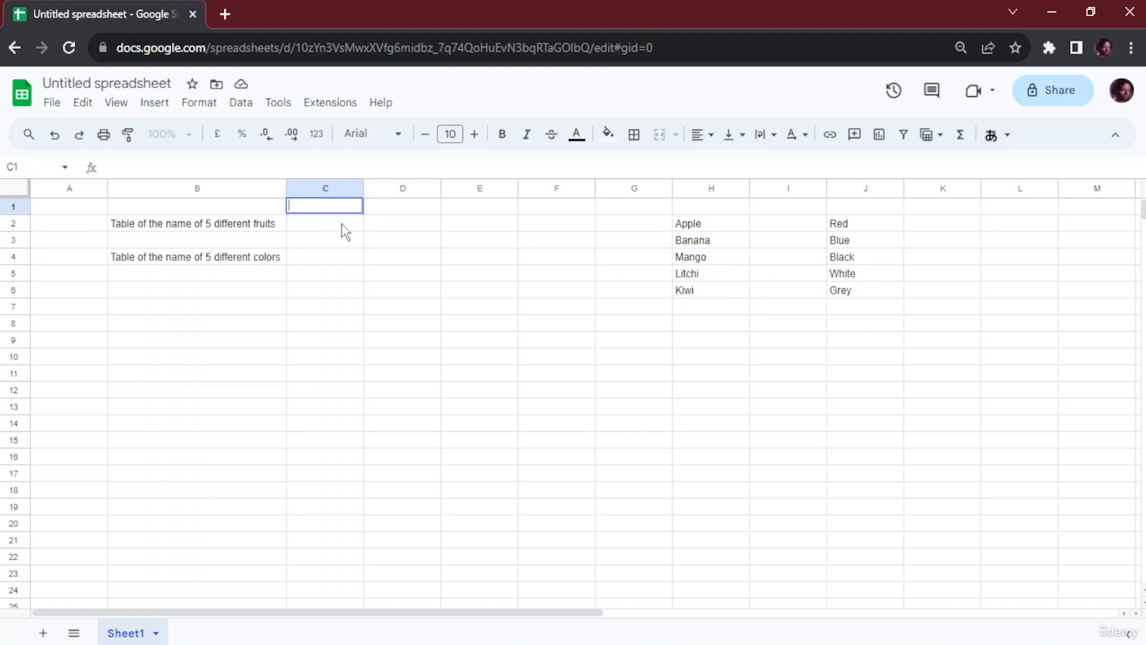
click(320, 233)
click(328, 208)
double_click(329, 206)
key(BackSpace)
text(The drop down list)
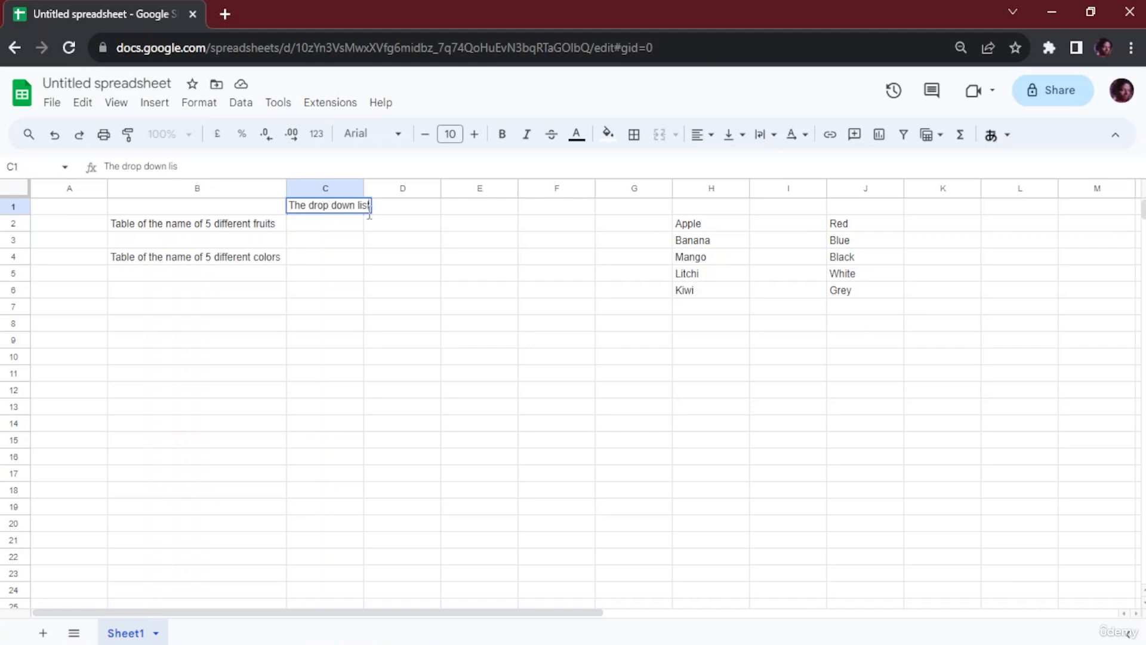
click(491, 322)
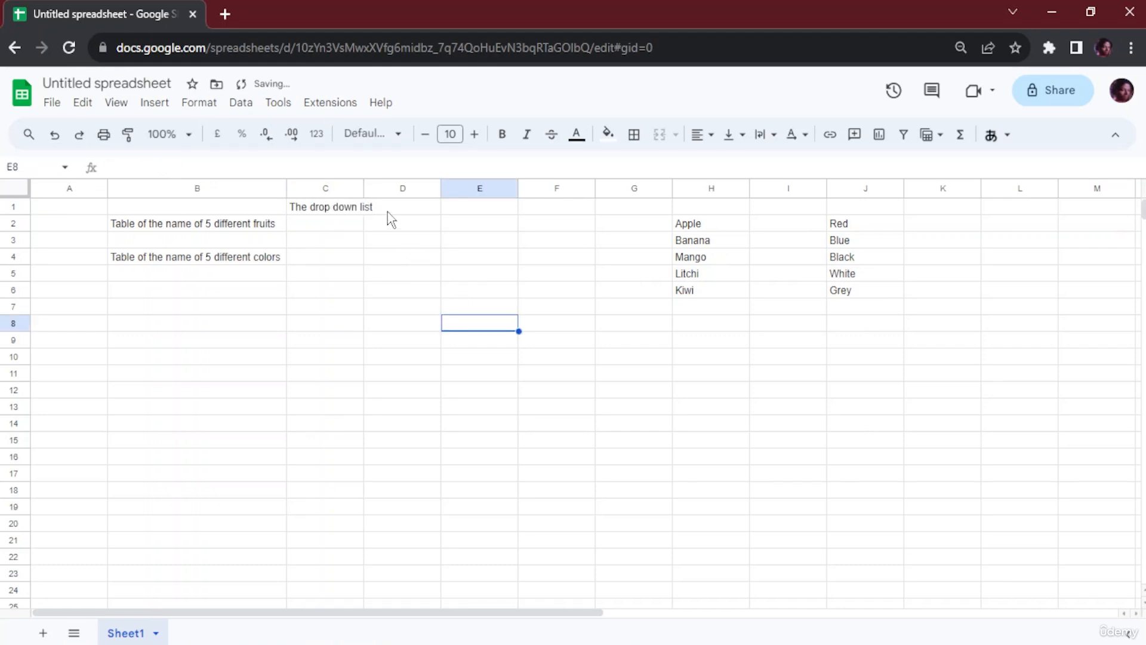
double_click(364, 187)
- Add a drop-down data validation rule to the fruit names in H2:H6
drag(710, 226, 726, 298)
right_click(716, 237)
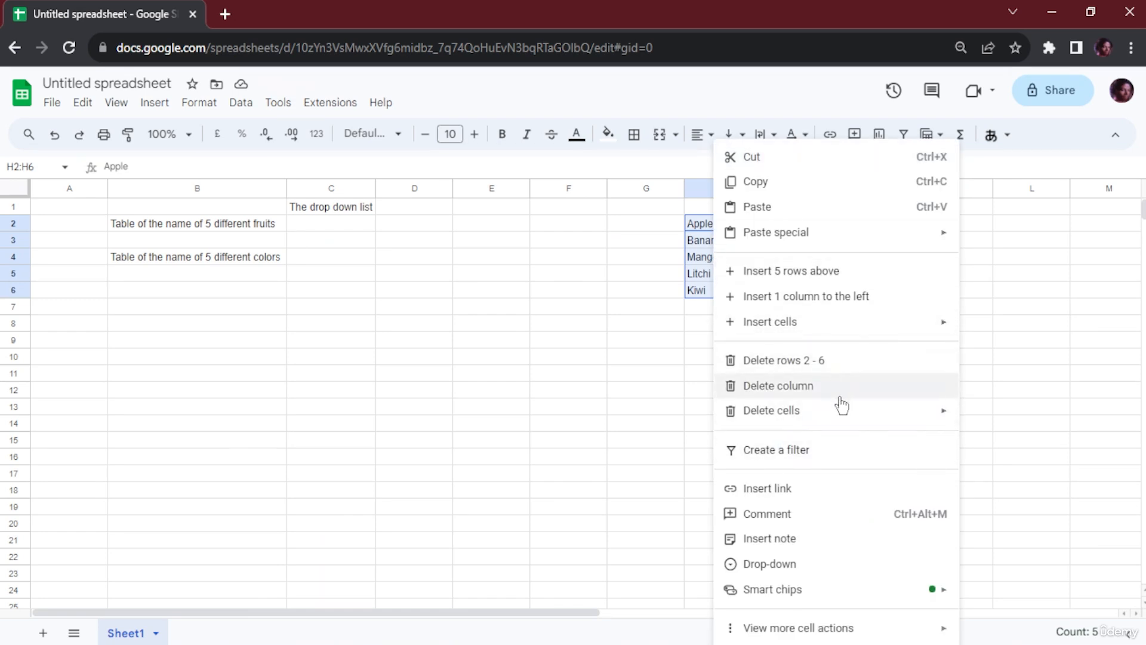
mouse_move(827, 628)
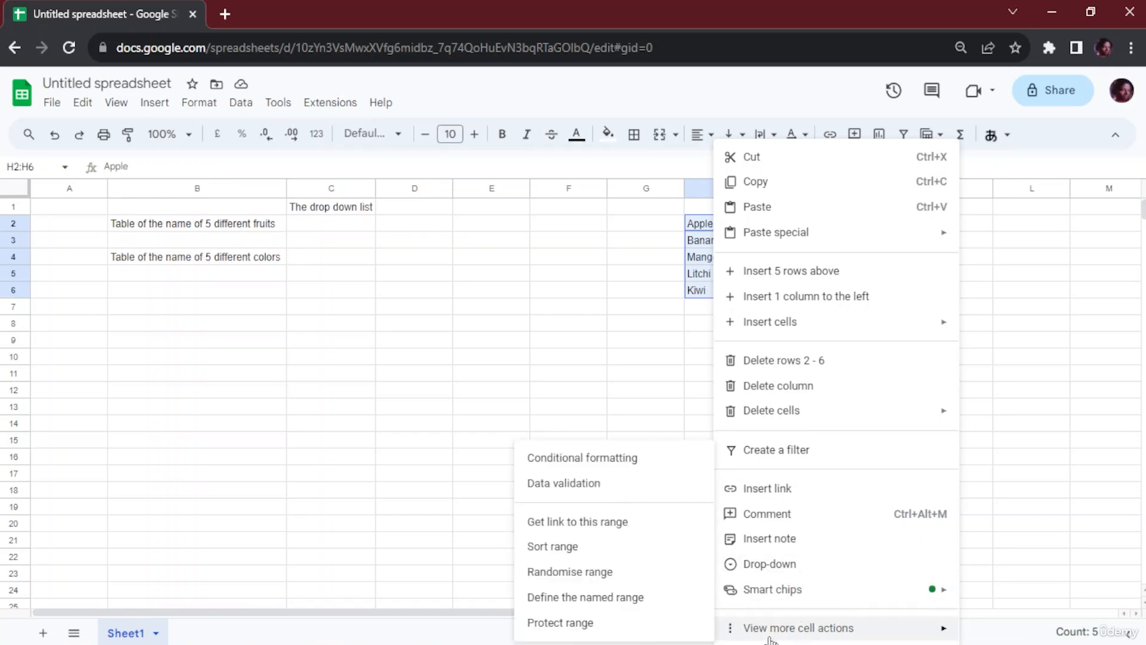
click(570, 488)
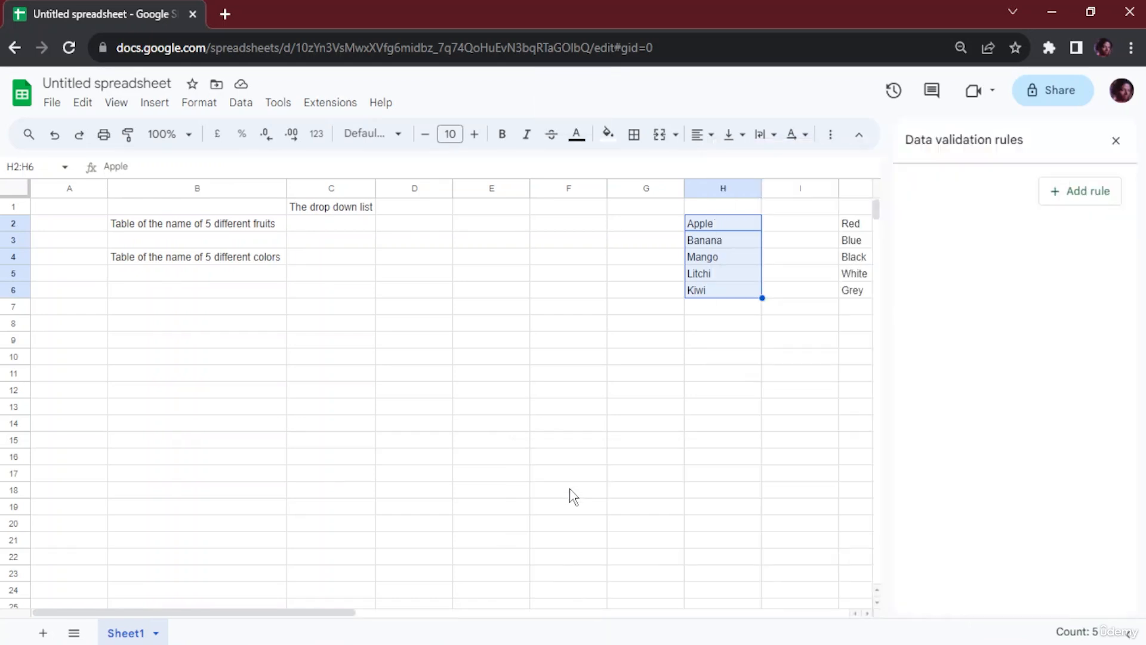
click(1062, 198)
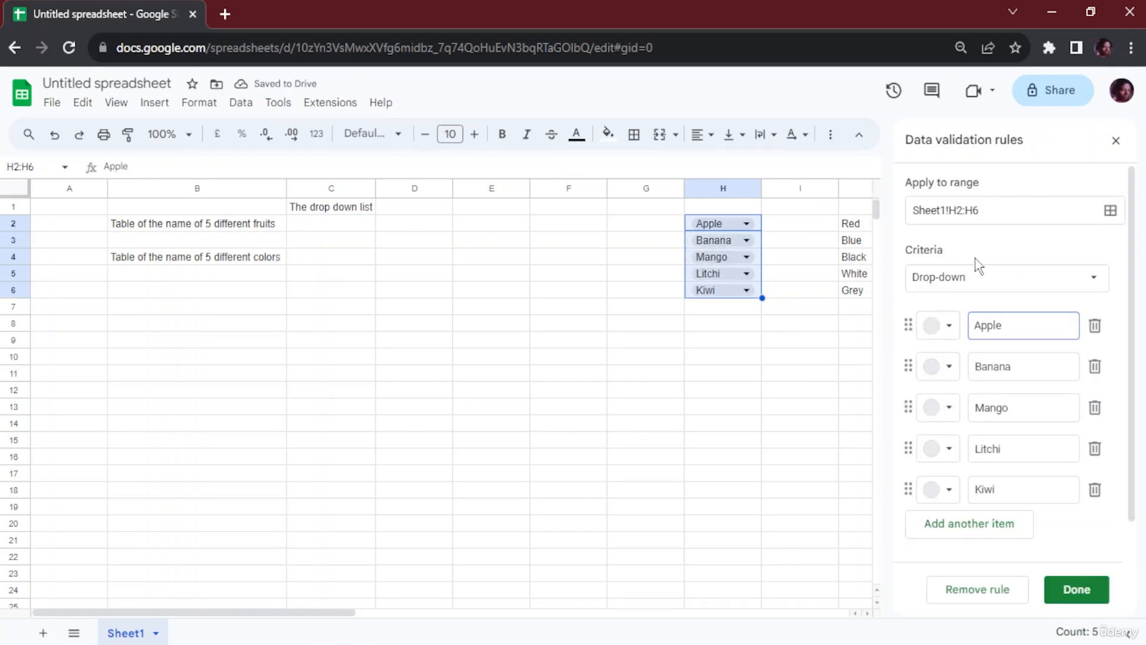
scroll(955, 388, down, 1)
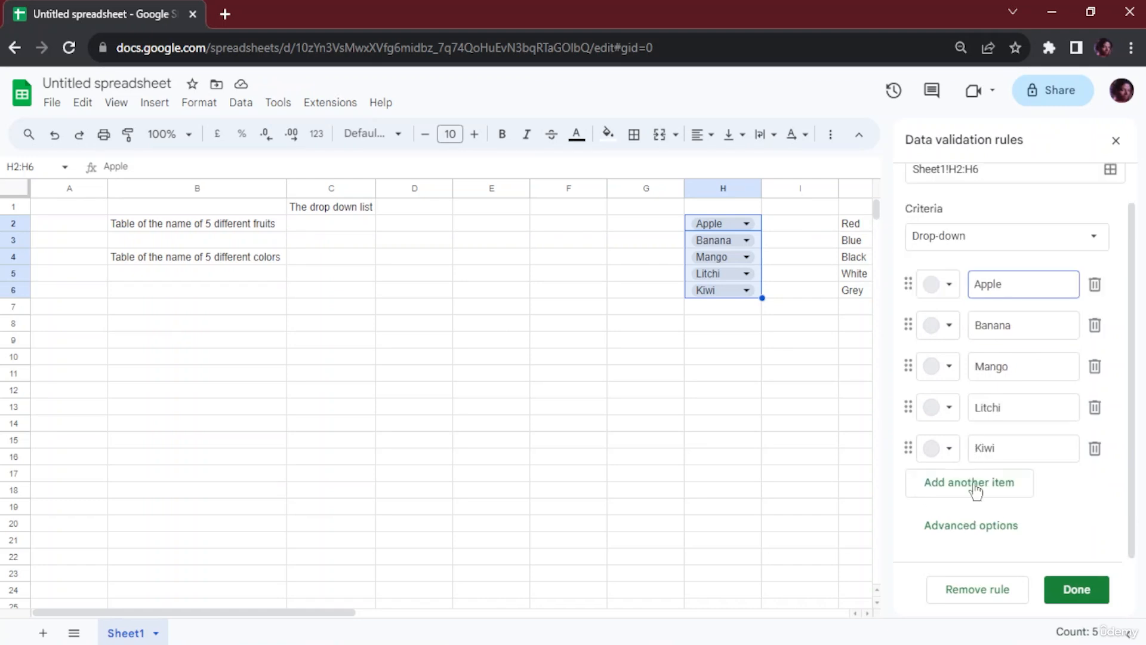
- Color the drop-down item Apple light green, and the items Banana and Mango light yellow
click(947, 287)
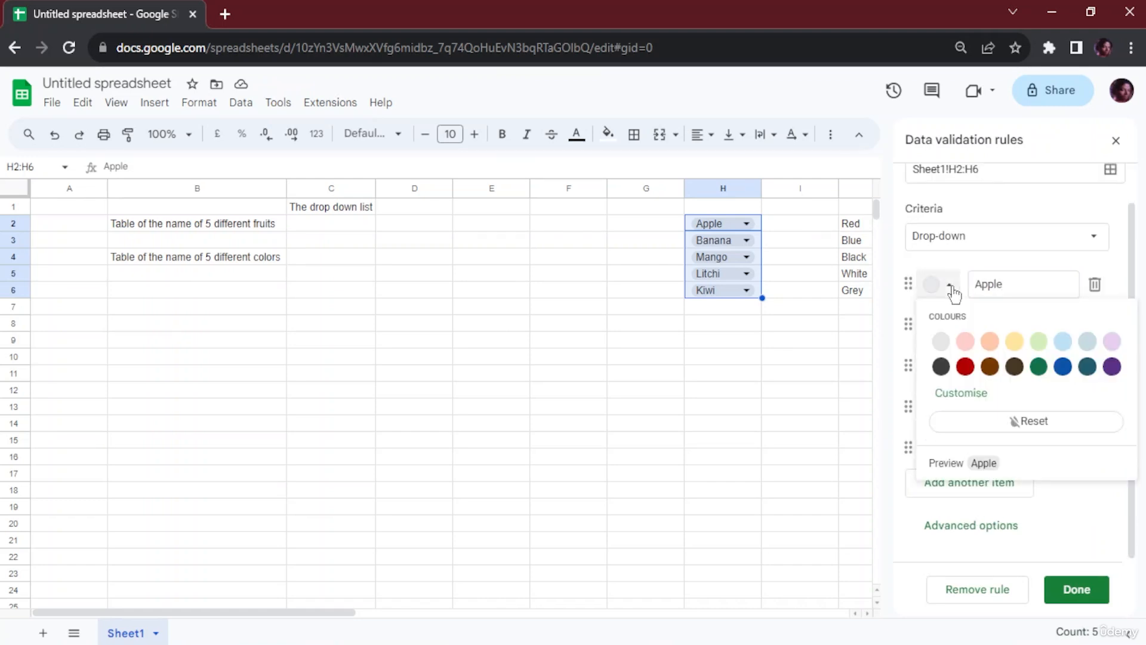
click(1038, 341)
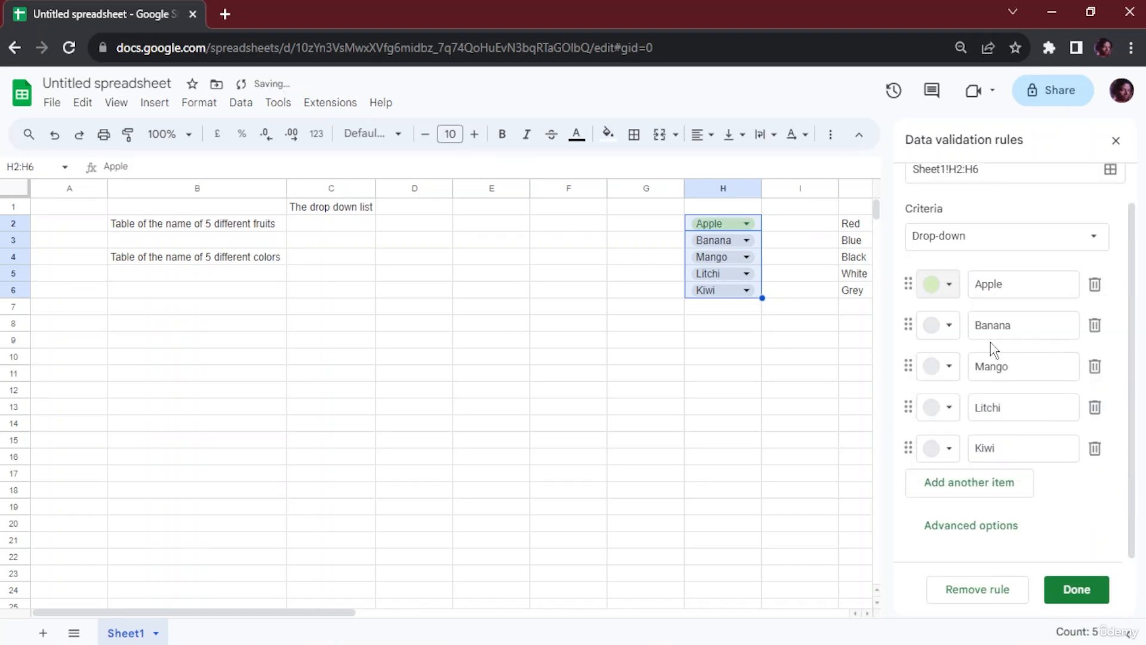
click(942, 328)
click(1014, 382)
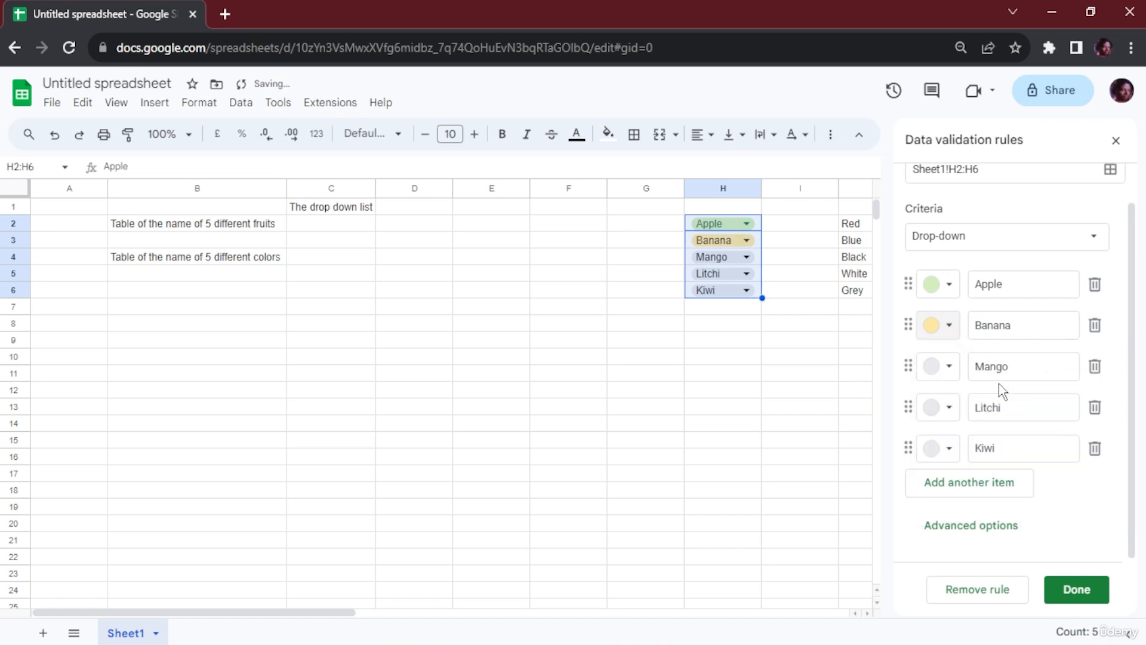
click(949, 365)
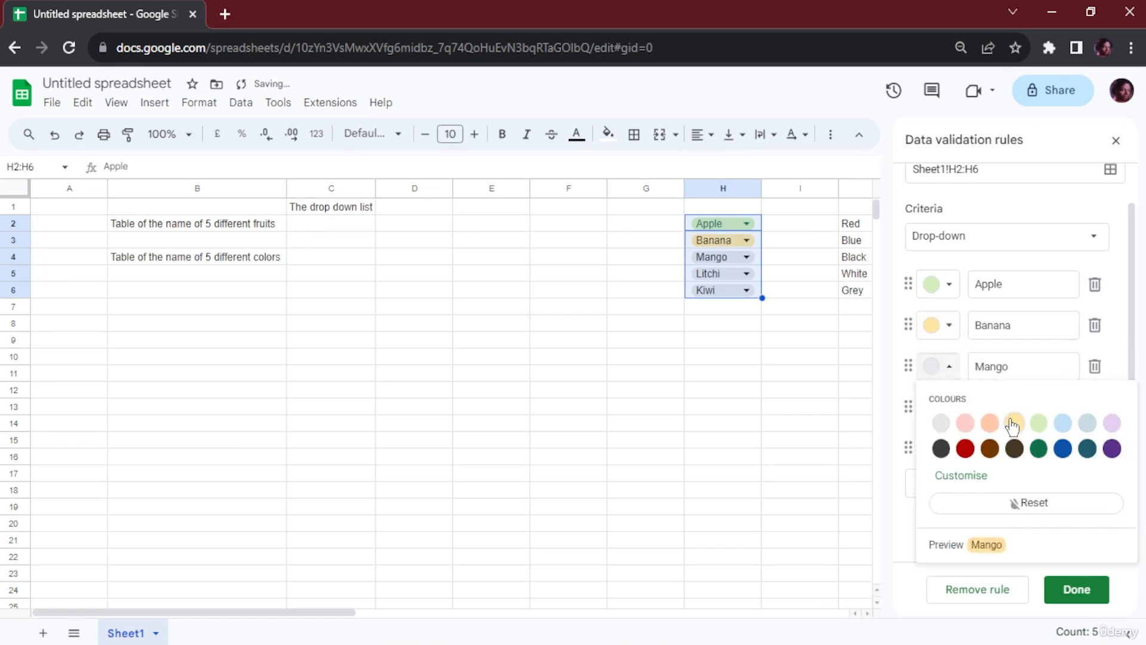
click(1014, 422)
- Customise the Mango item's text color to a golden brown, #ad7826
click(951, 364)
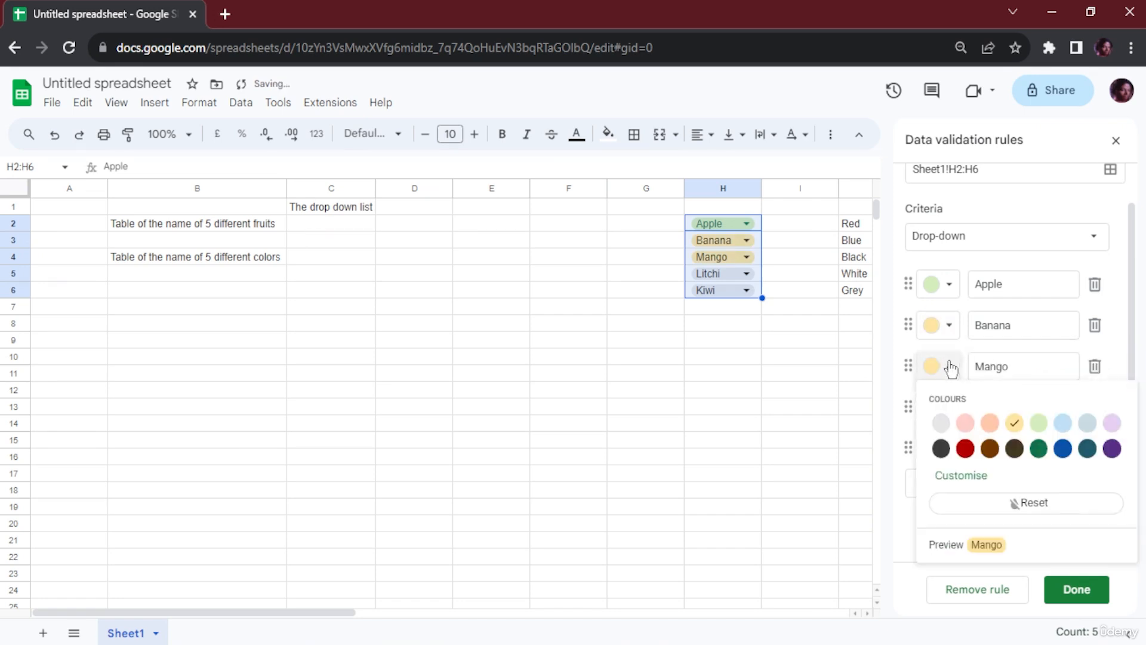
click(975, 484)
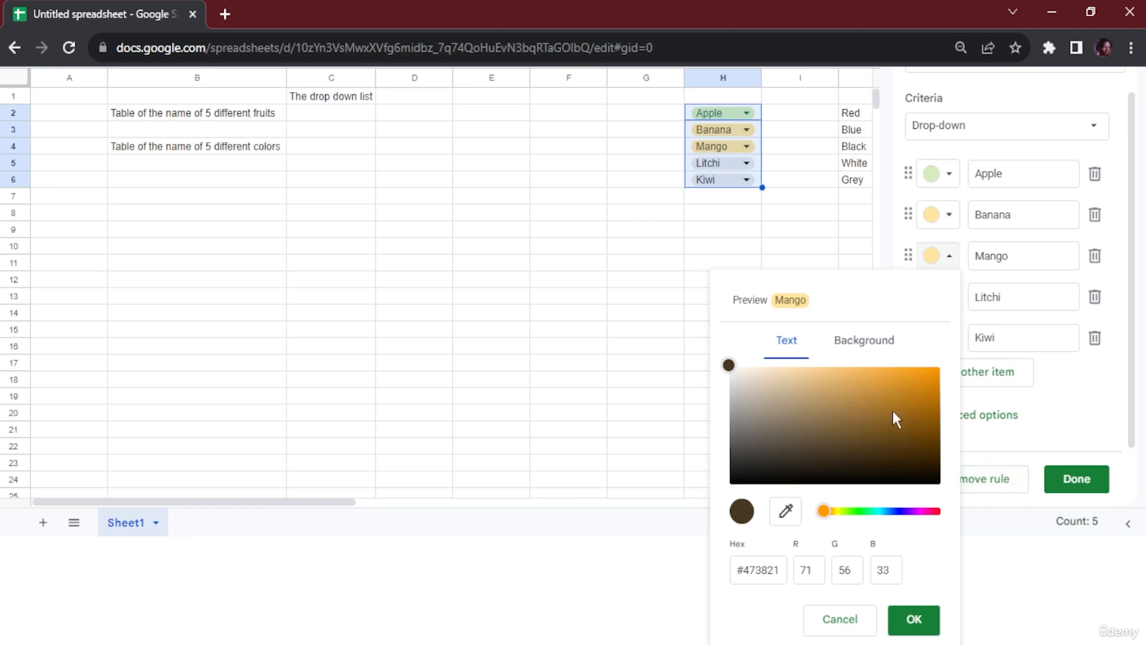
drag(889, 396, 894, 403)
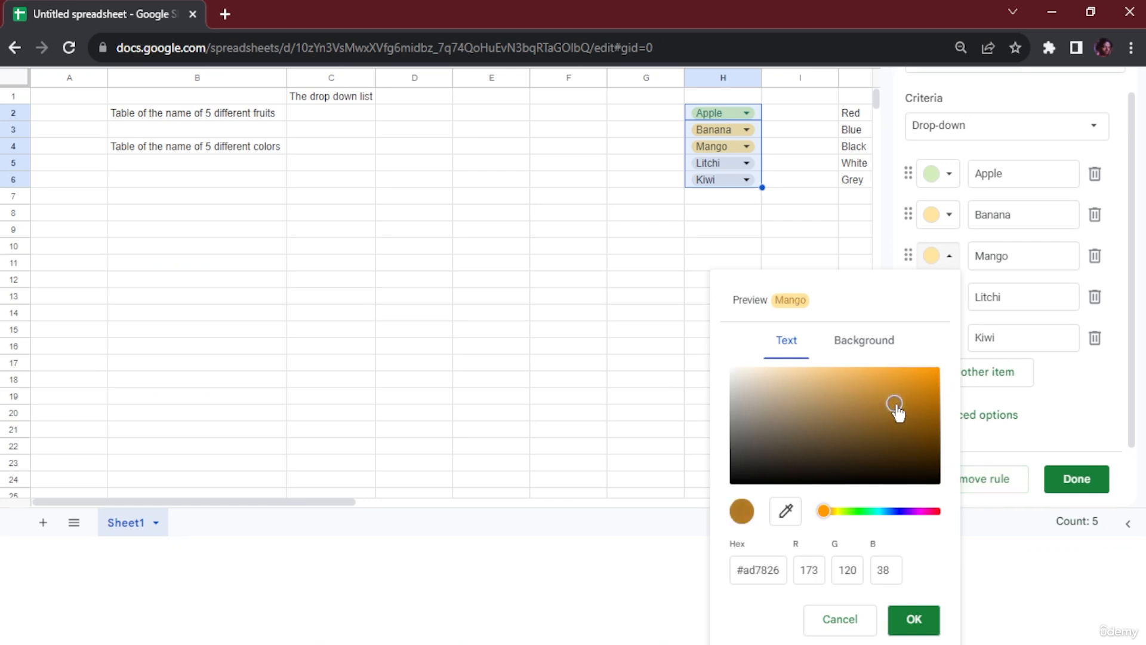
click(913, 619)
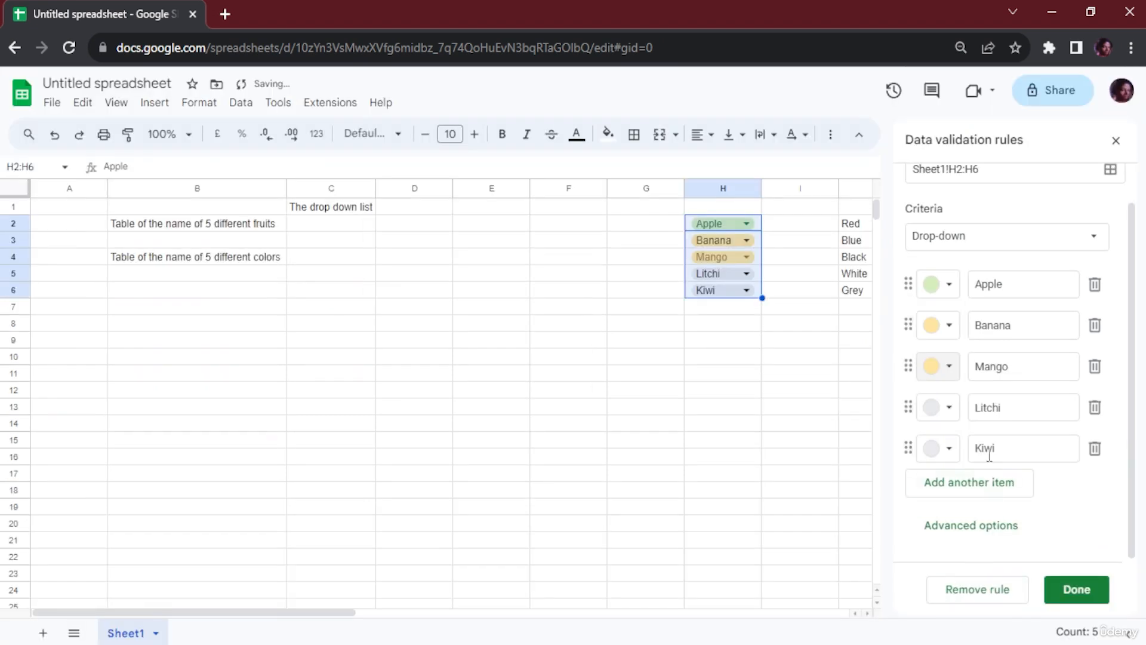
- Color the drop-down item Litchi light purple and the item Kiwi light green
click(941, 408)
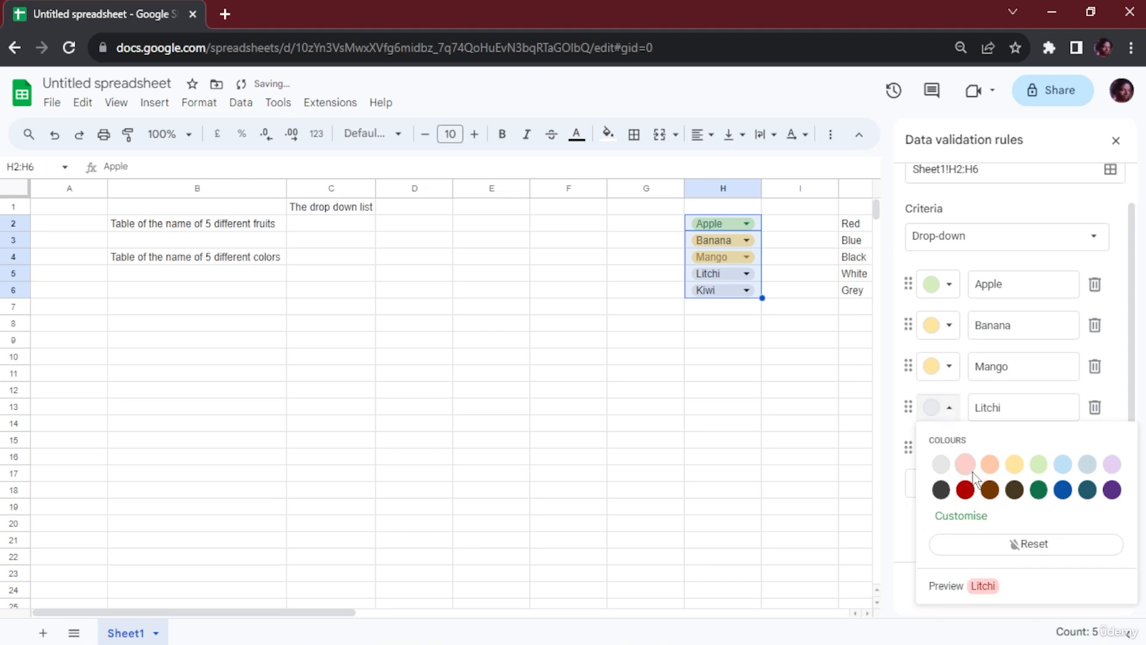
click(1112, 464)
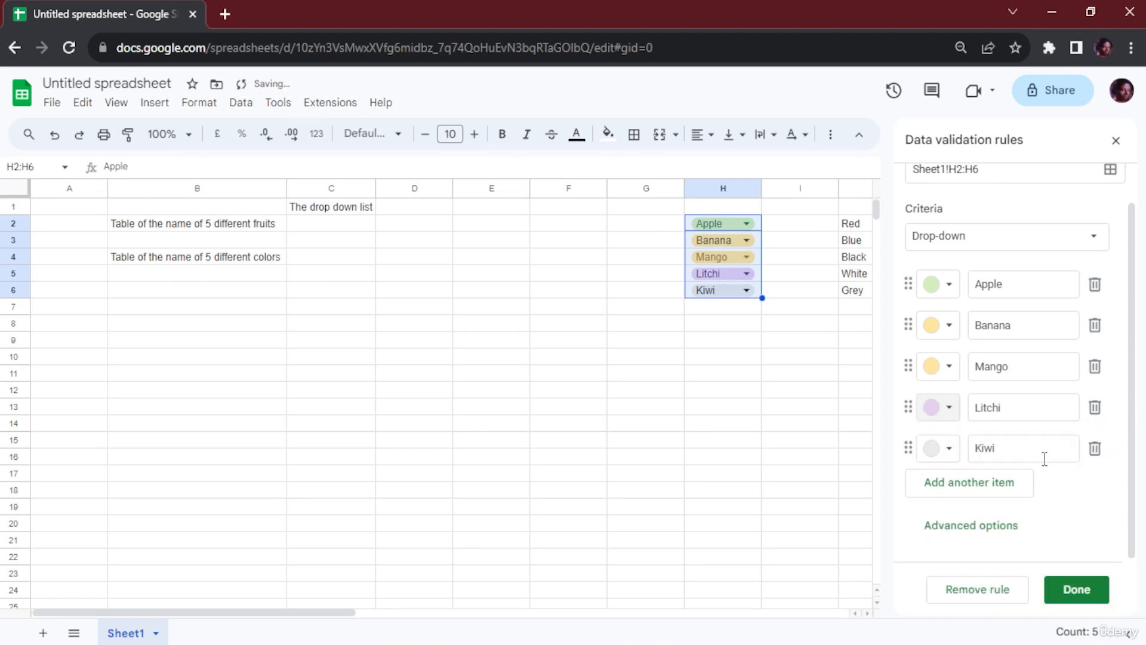
click(951, 456)
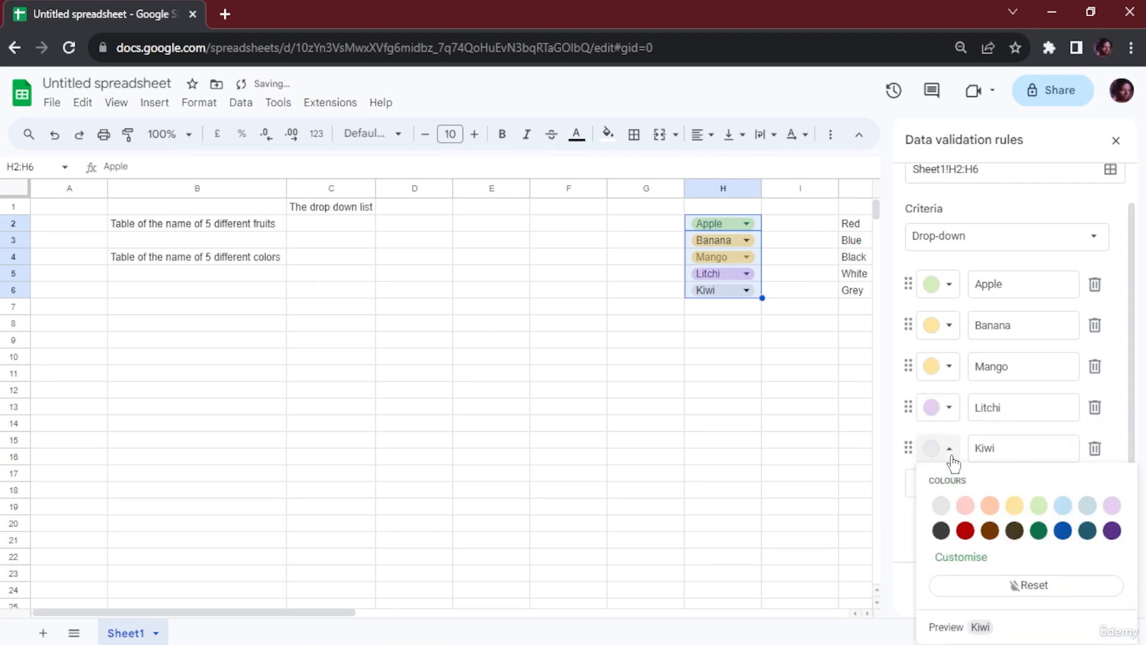
click(1040, 507)
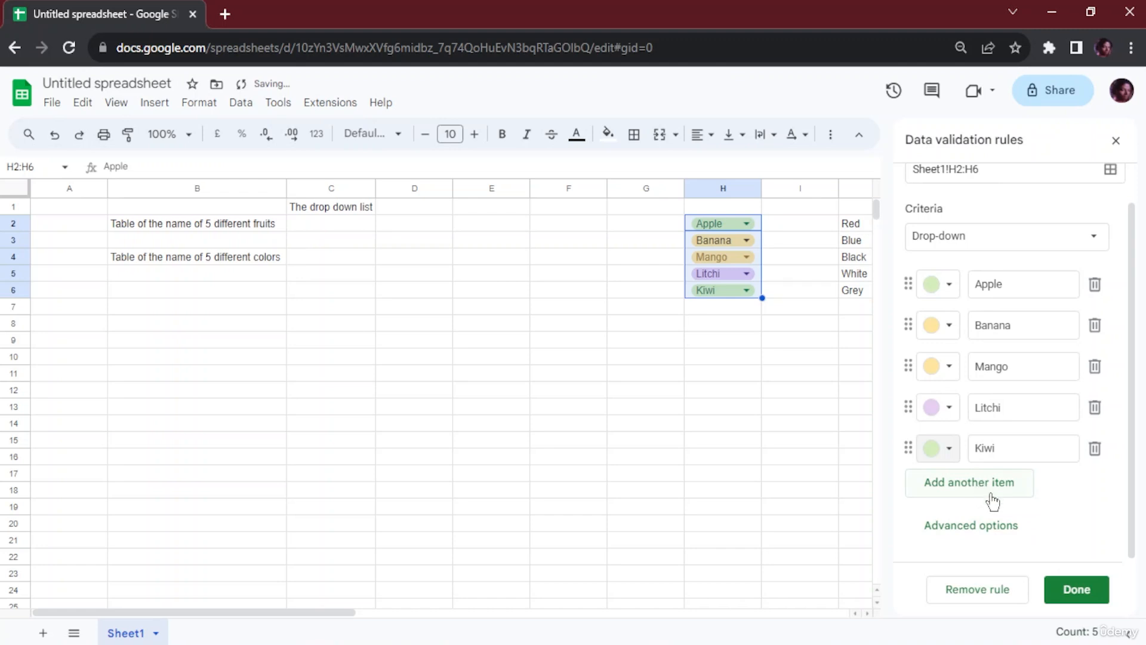
- Customise the Kiwi item's text color to bright green, #60f232, and save the validation rule for H2:H6
click(957, 458)
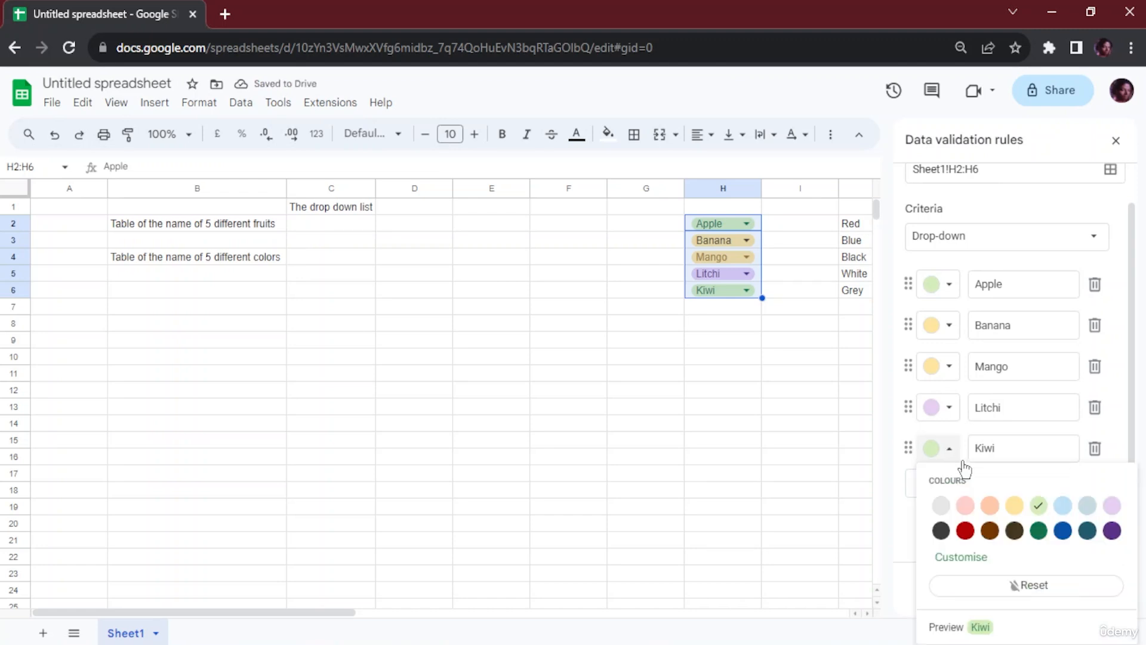
click(967, 558)
drag(782, 403, 897, 370)
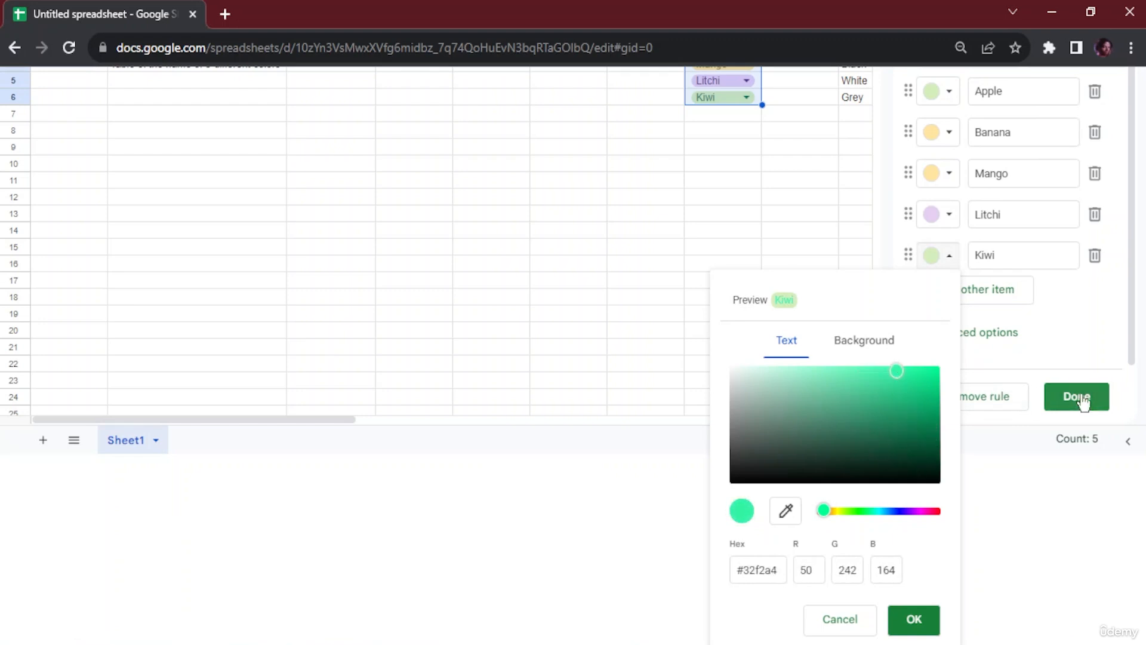
click(852, 511)
click(854, 511)
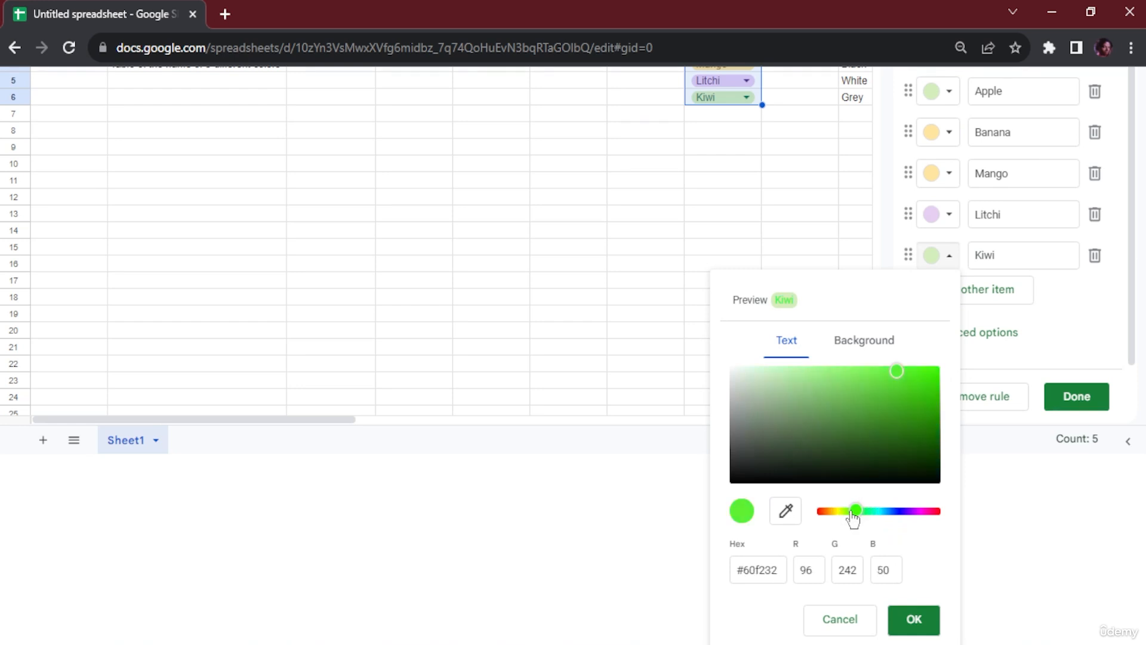
click(908, 624)
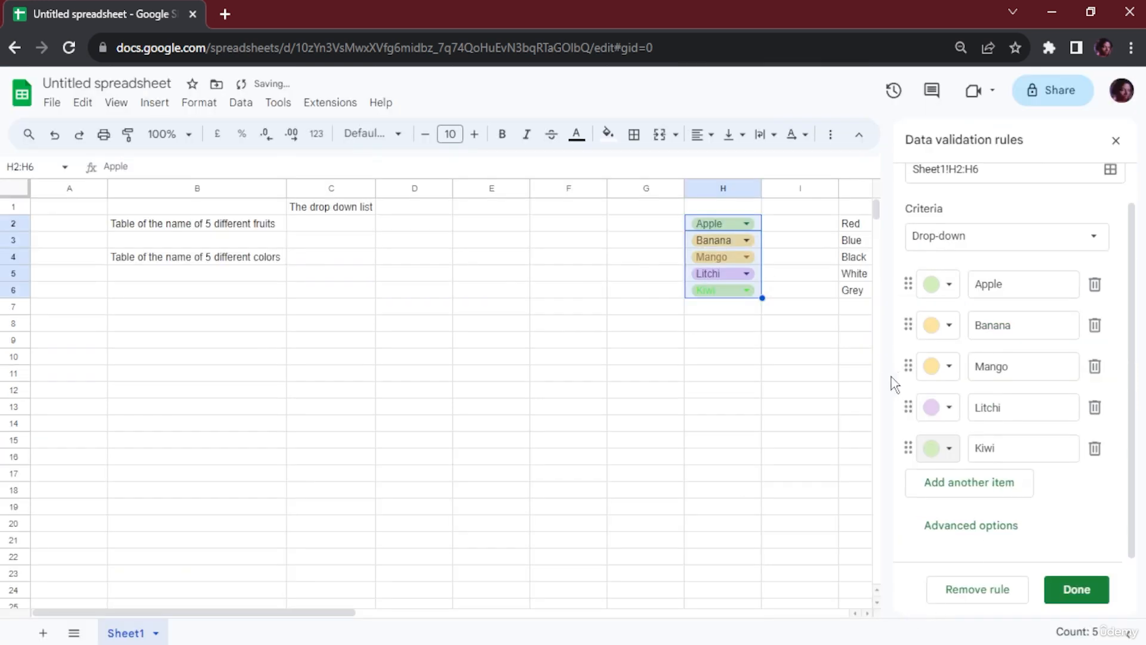
click(1077, 590)
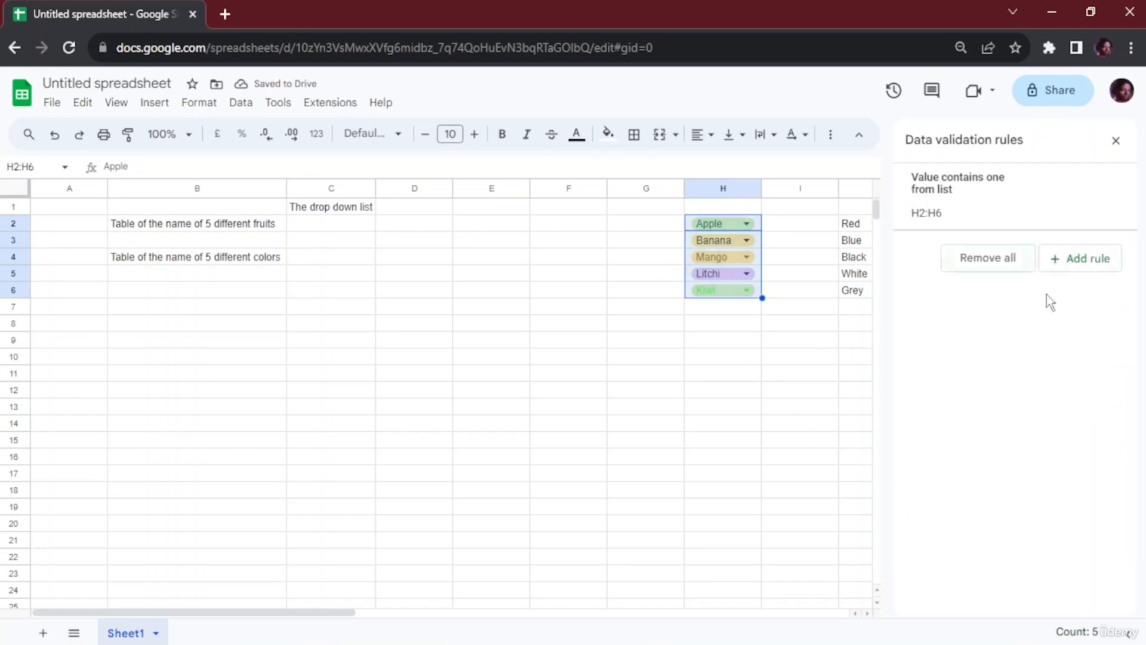
- Close the validation rules and choose Mango from the drop-down list in cell H2
click(1114, 141)
click(746, 224)
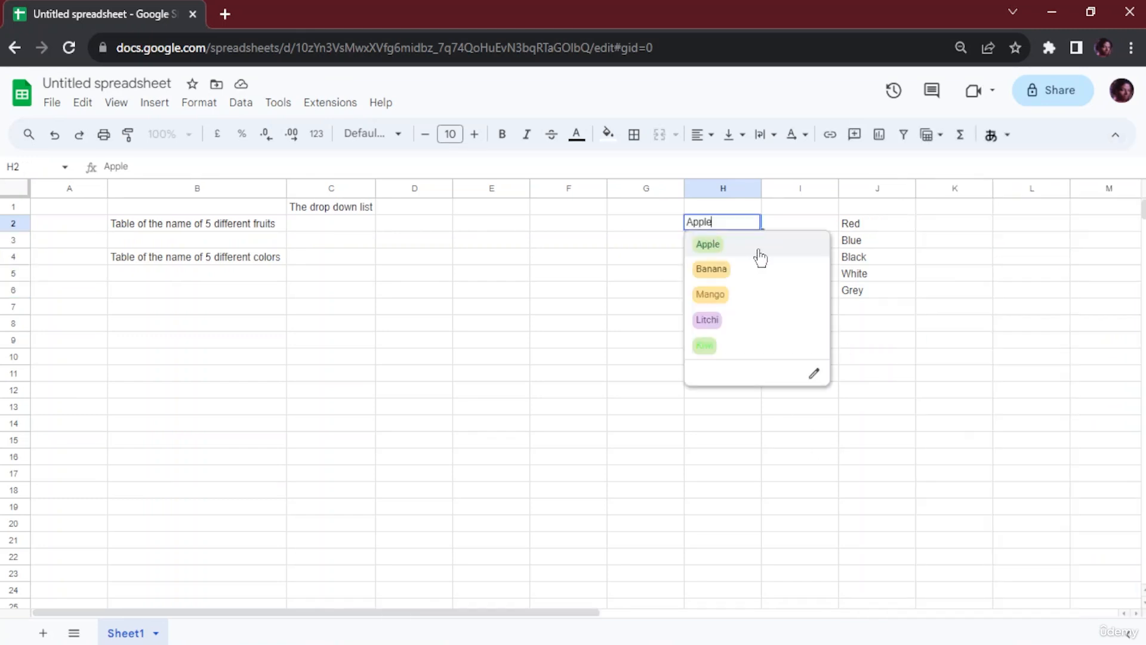
click(525, 290)
click(743, 223)
click(723, 289)
click(743, 226)
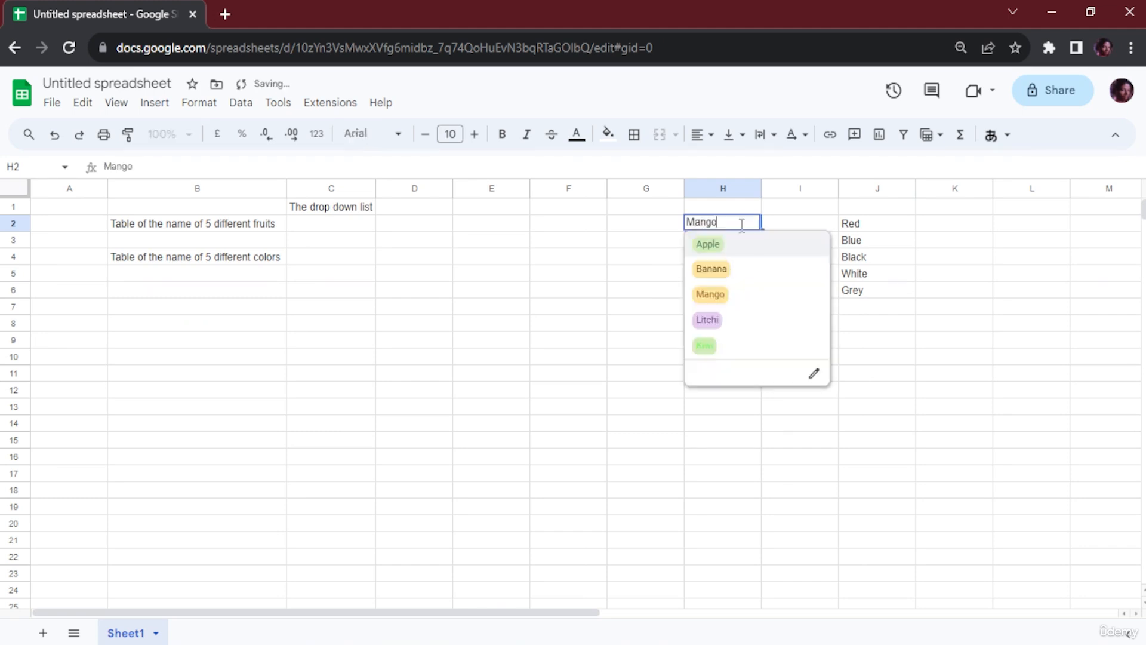
click(723, 293)
click(346, 225)
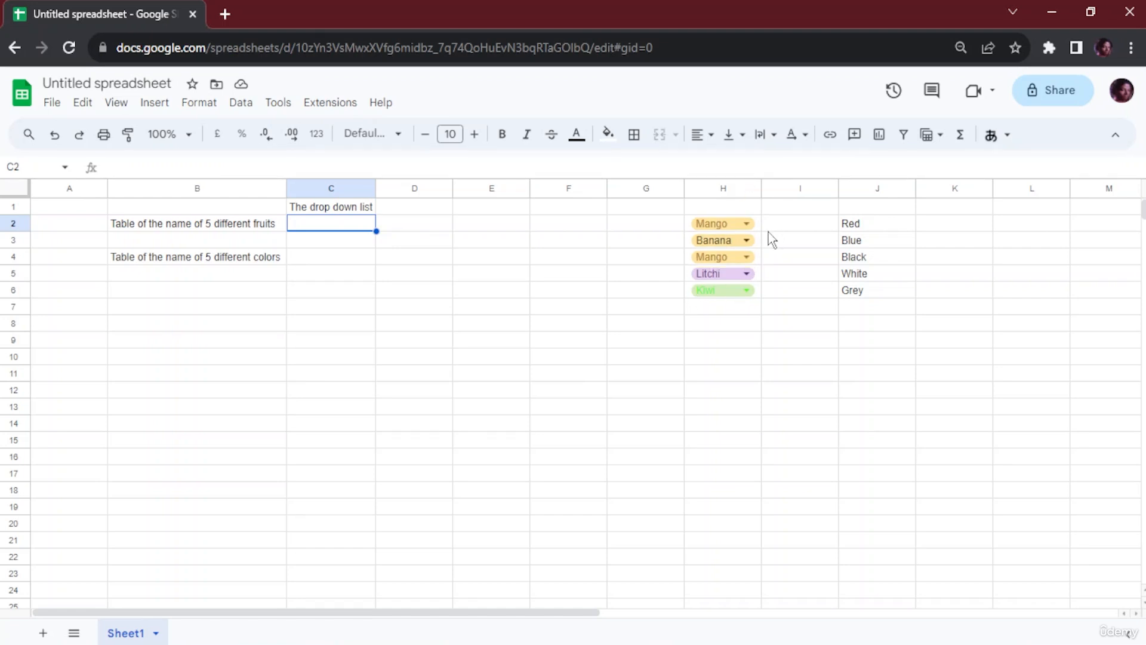
- Undo the cell choice and the drop-down validation and coloring of H2:H6, leaving the fruit names as plain text
key(ctrl+z)
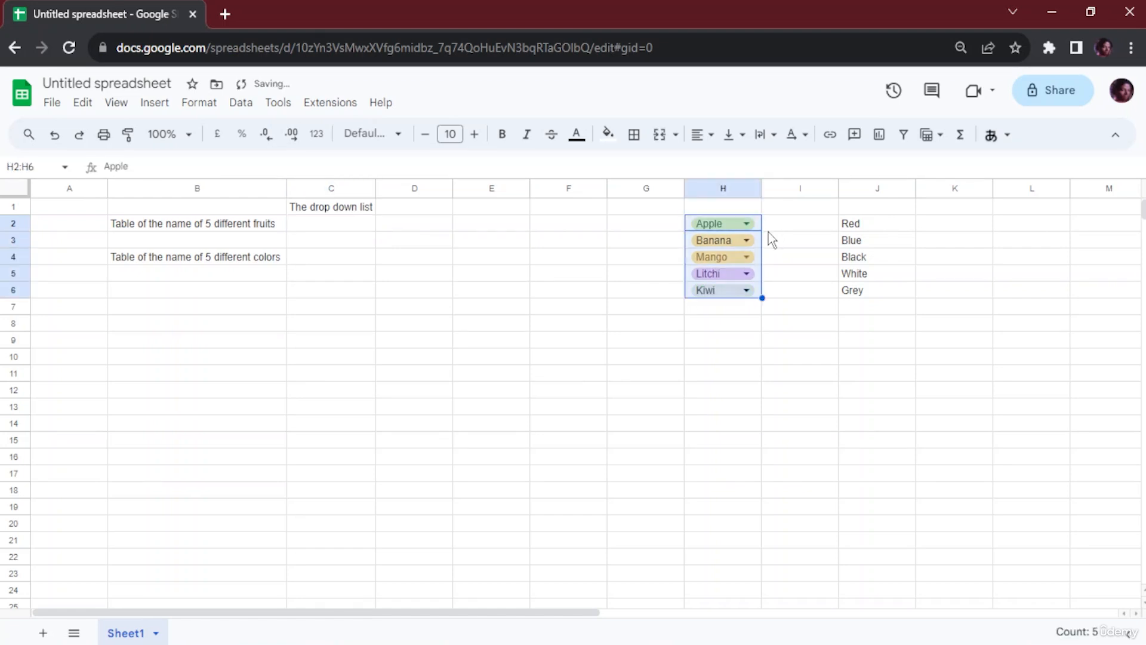
key(ctrl+z)
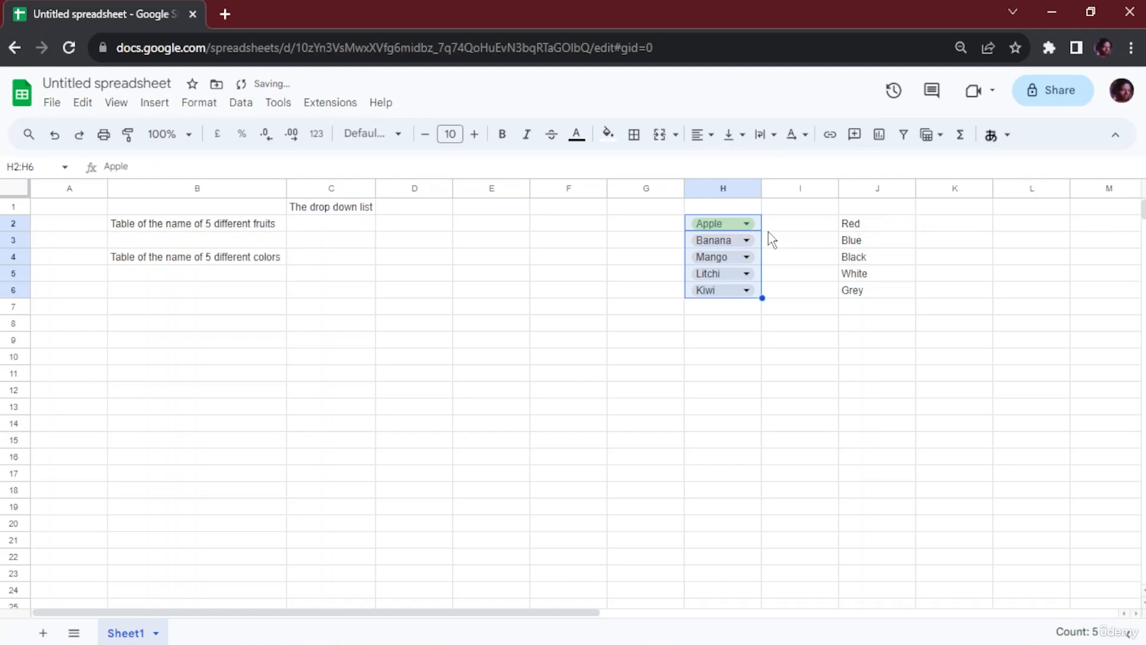
key(ctrl+z)
click(281, 292)
click(310, 225)
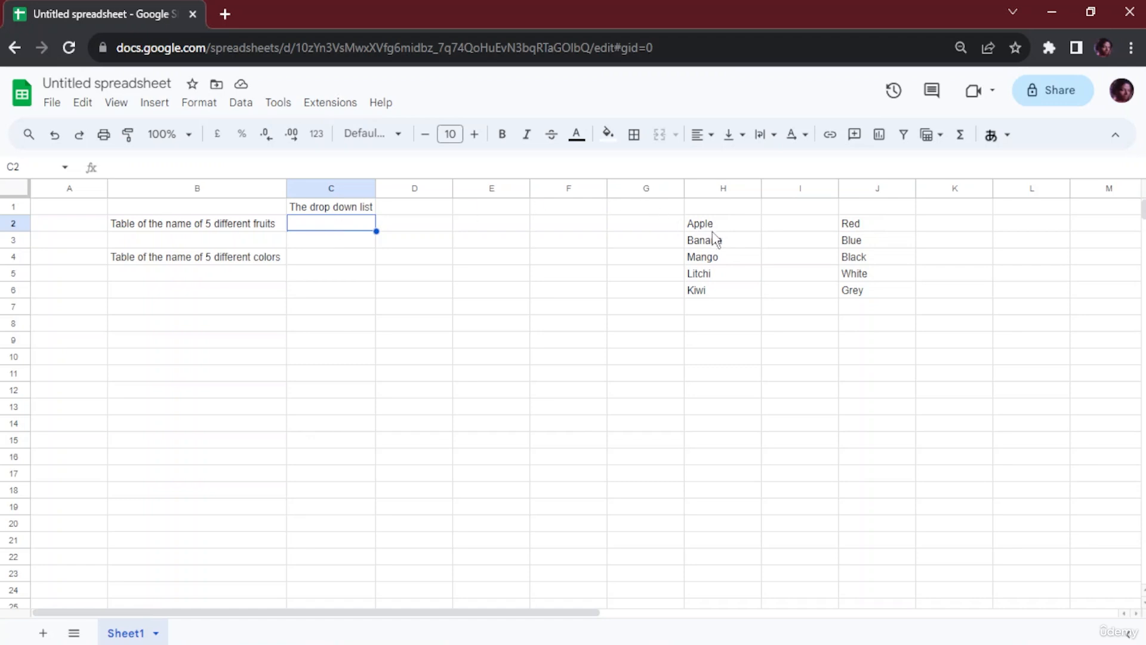
- Insert a drop-down validation rule in cell C2 for the fruit names in H2:H6
drag(717, 227, 722, 297)
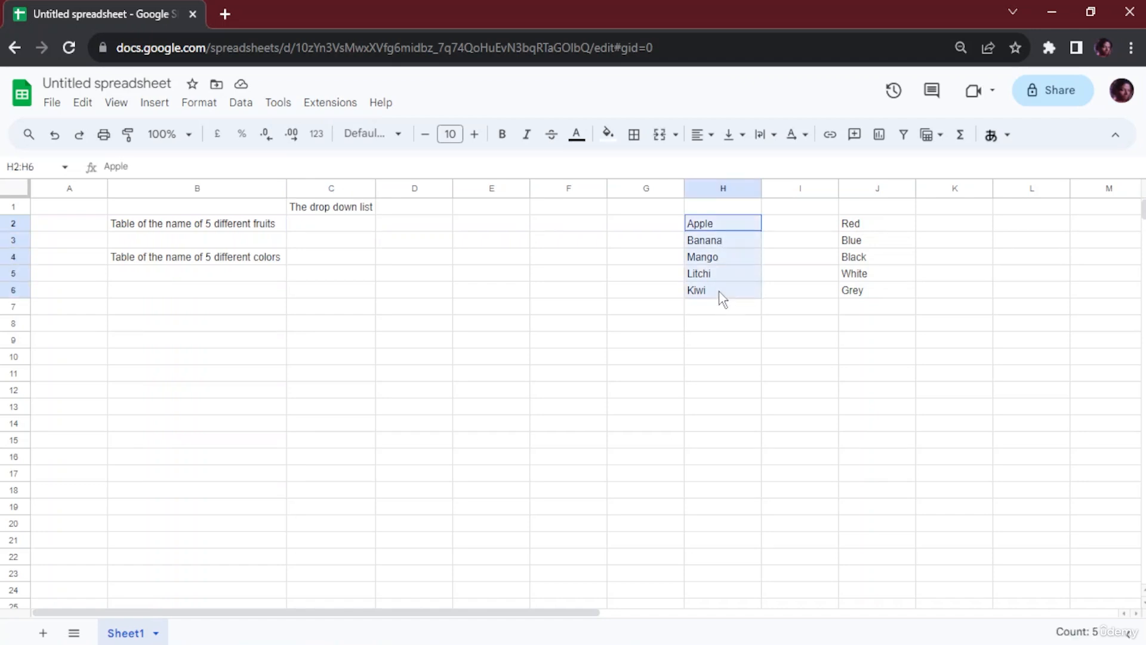
click(351, 229)
right_click(351, 230)
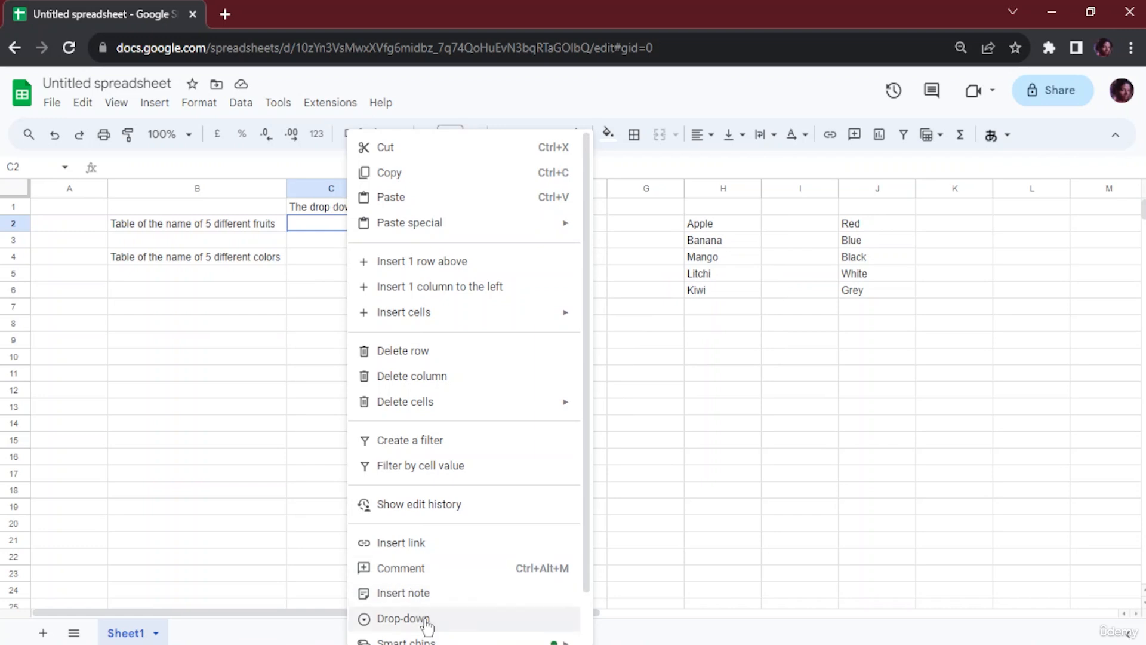
click(427, 620)
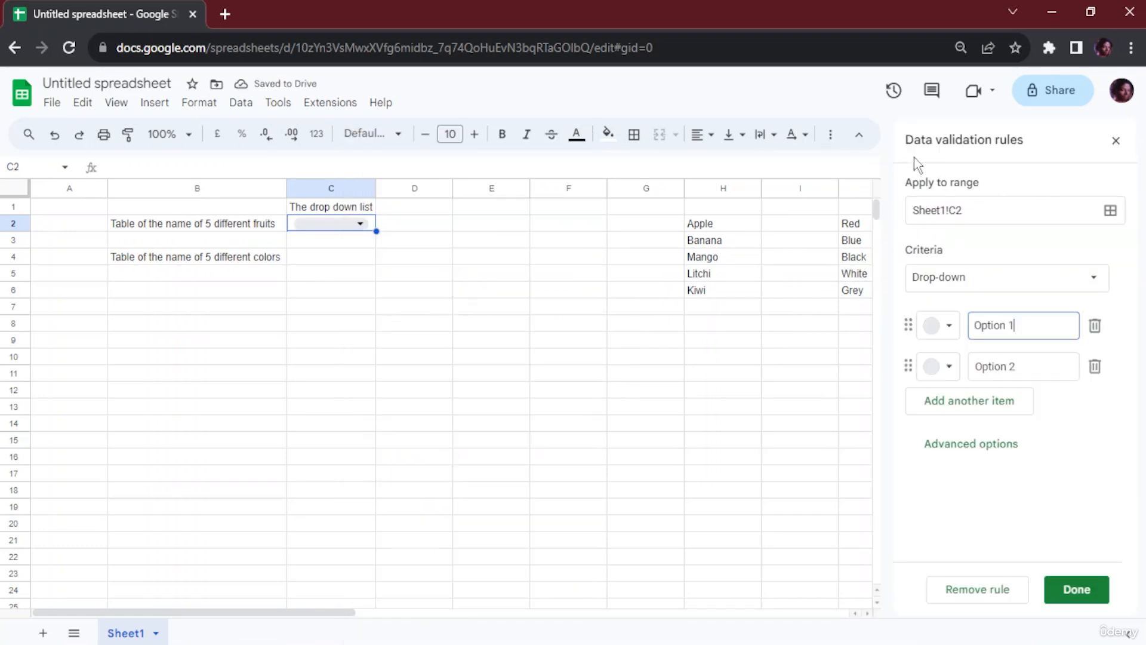
click(971, 294)
click(972, 277)
click(965, 209)
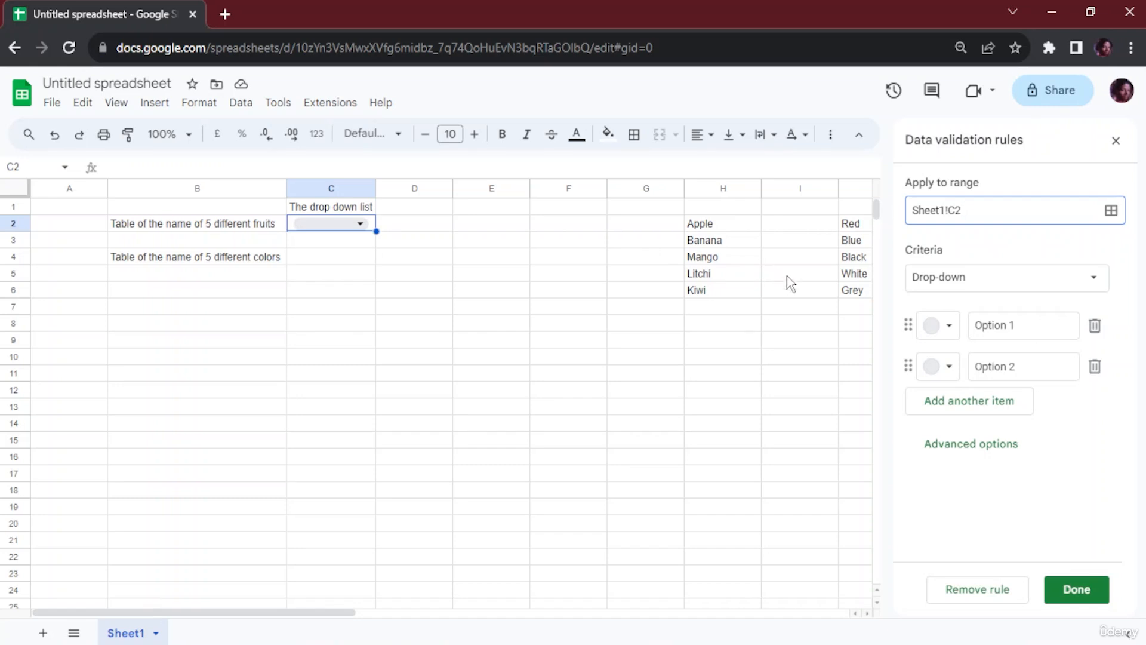
- Examine the C2 rule's advanced options, item color choices and default drop-down items
click(983, 448)
scroll(978, 451, down, 3)
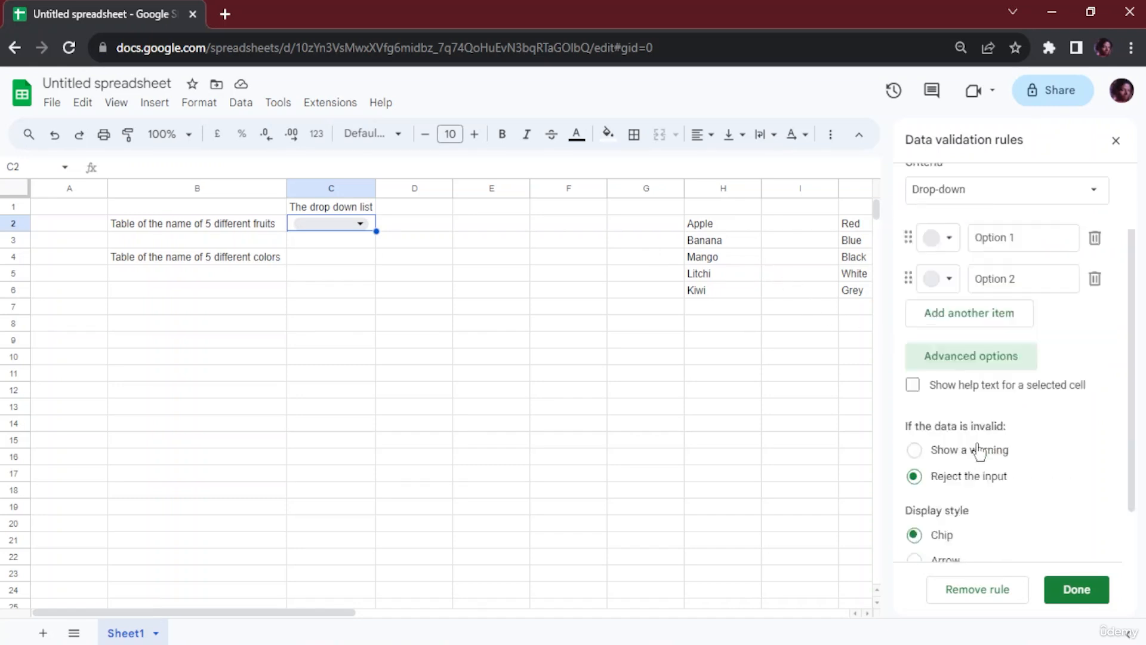
scroll(979, 451, up, 3)
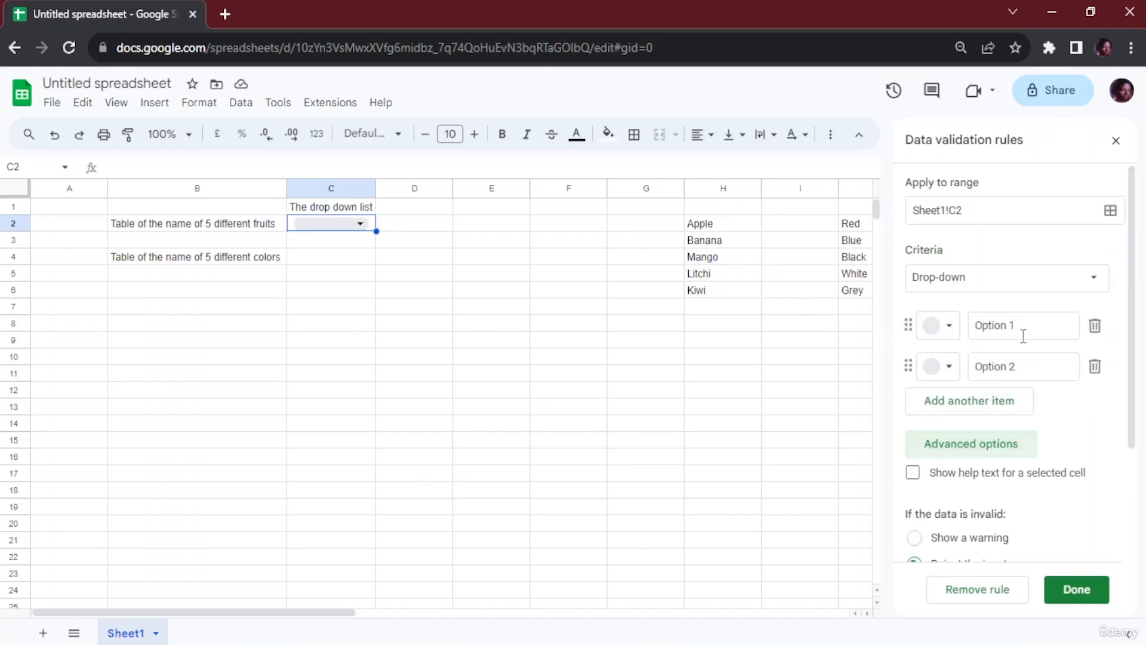
click(1023, 336)
click(950, 323)
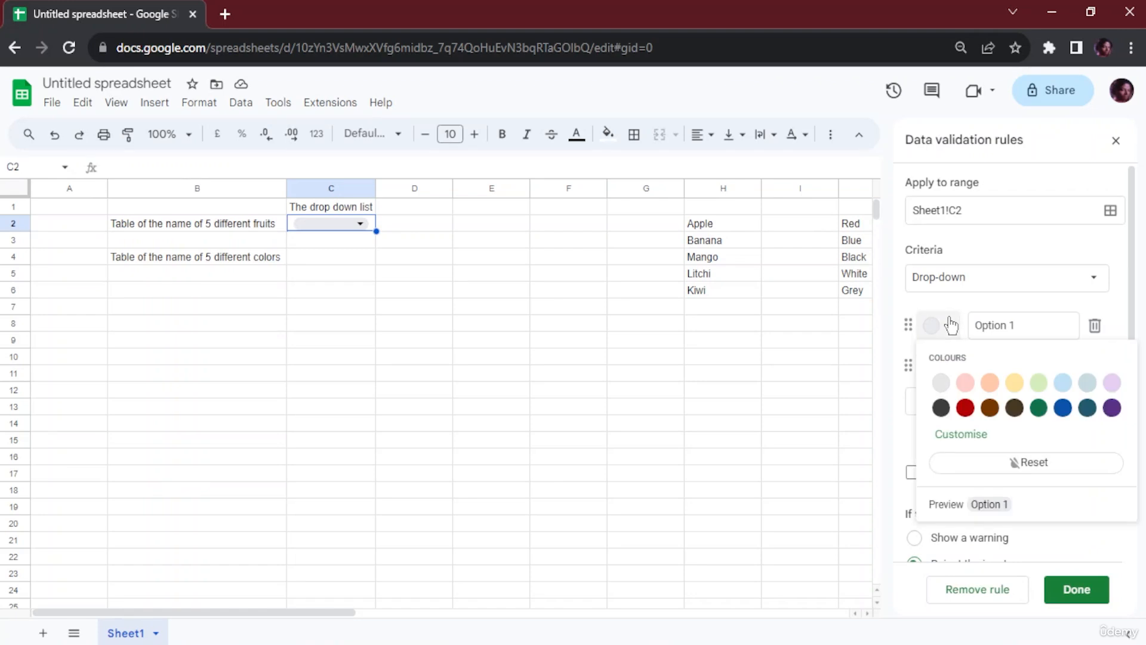
click(950, 323)
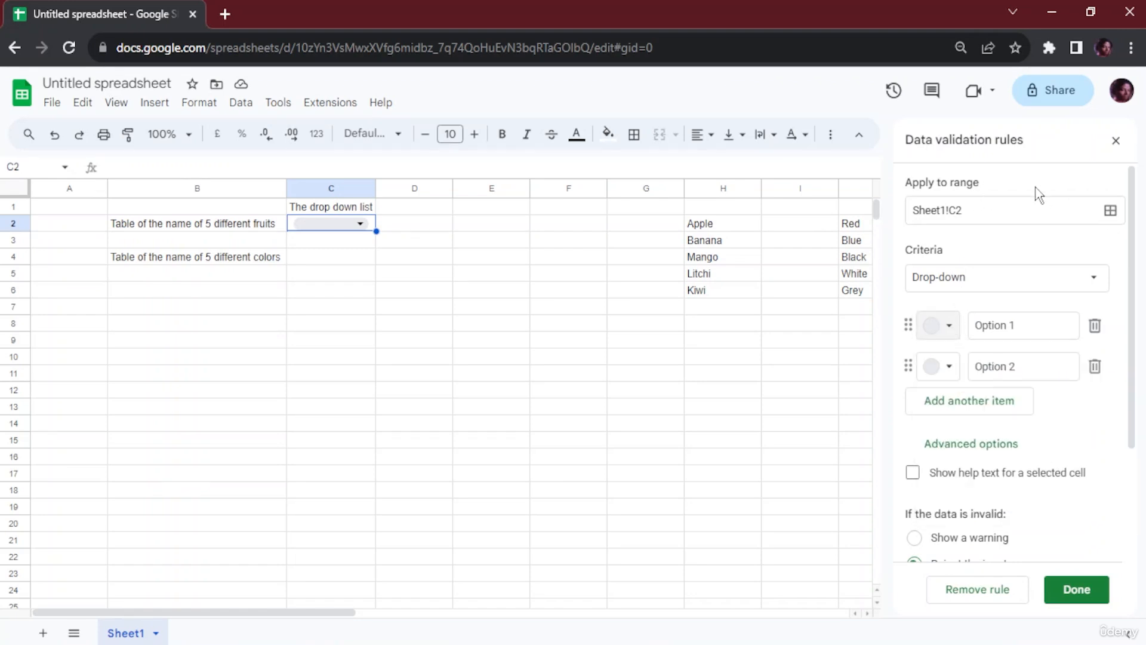
drag(715, 227, 718, 295)
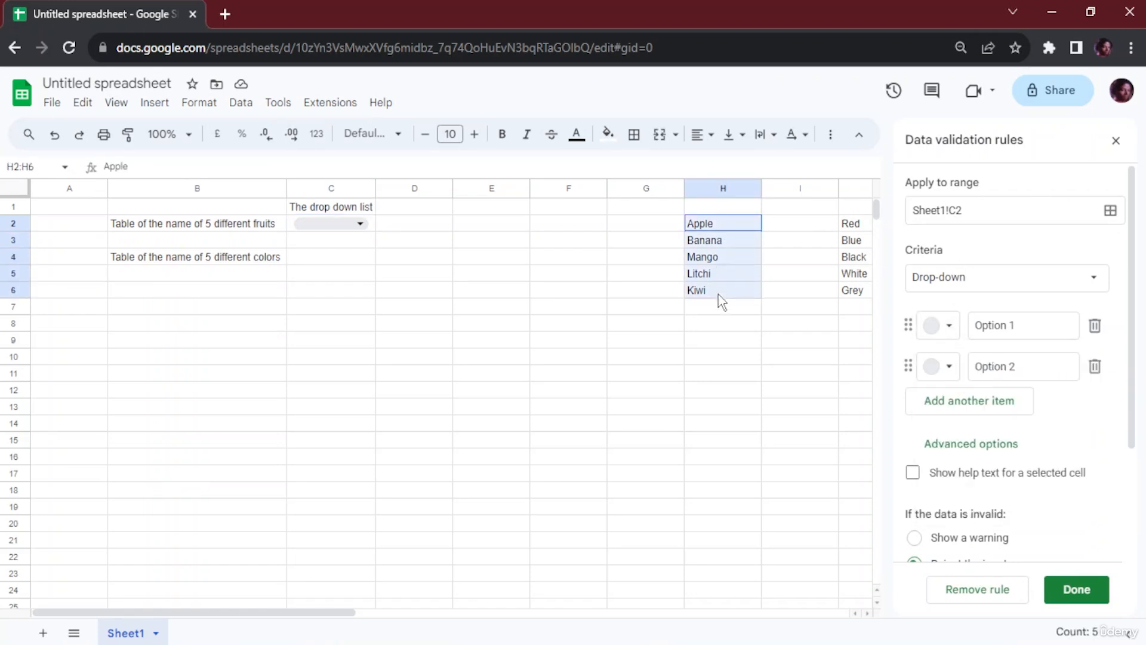
click(349, 223)
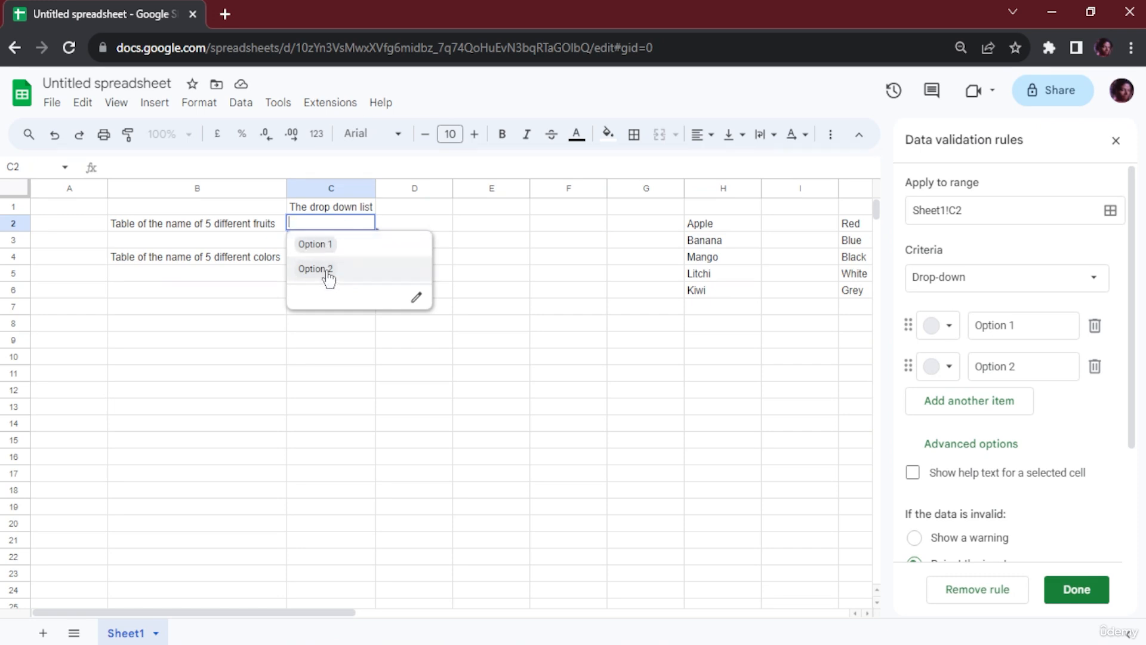
- Remove Option 1 from the C2 drop-down rule, add a blank item and close the rule
click(1095, 330)
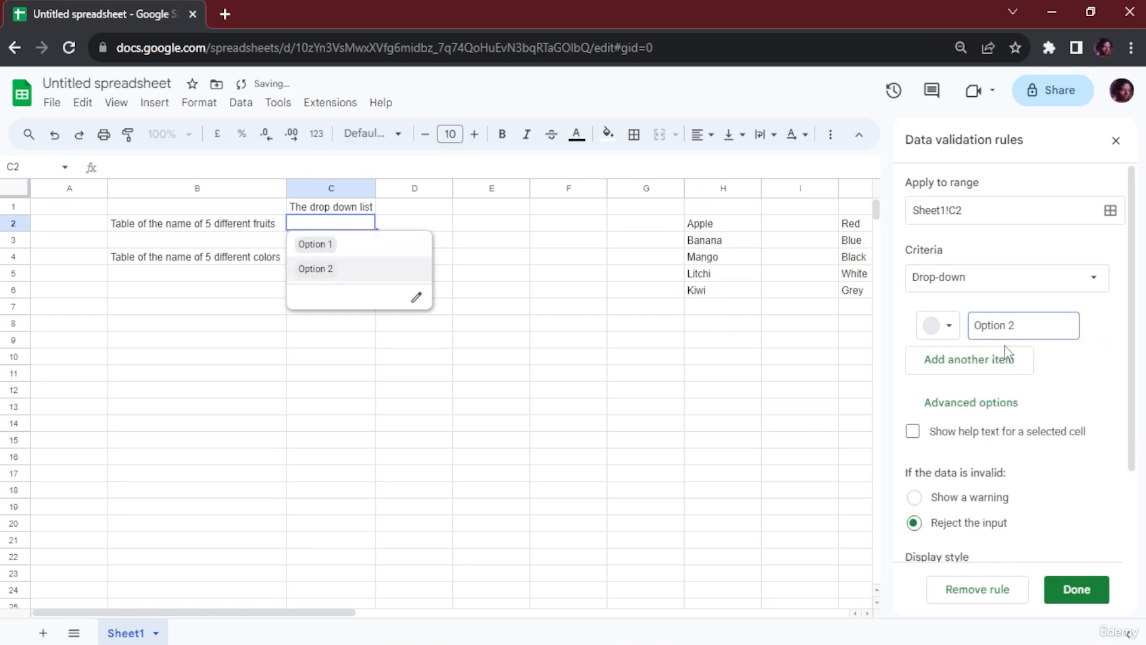
click(985, 367)
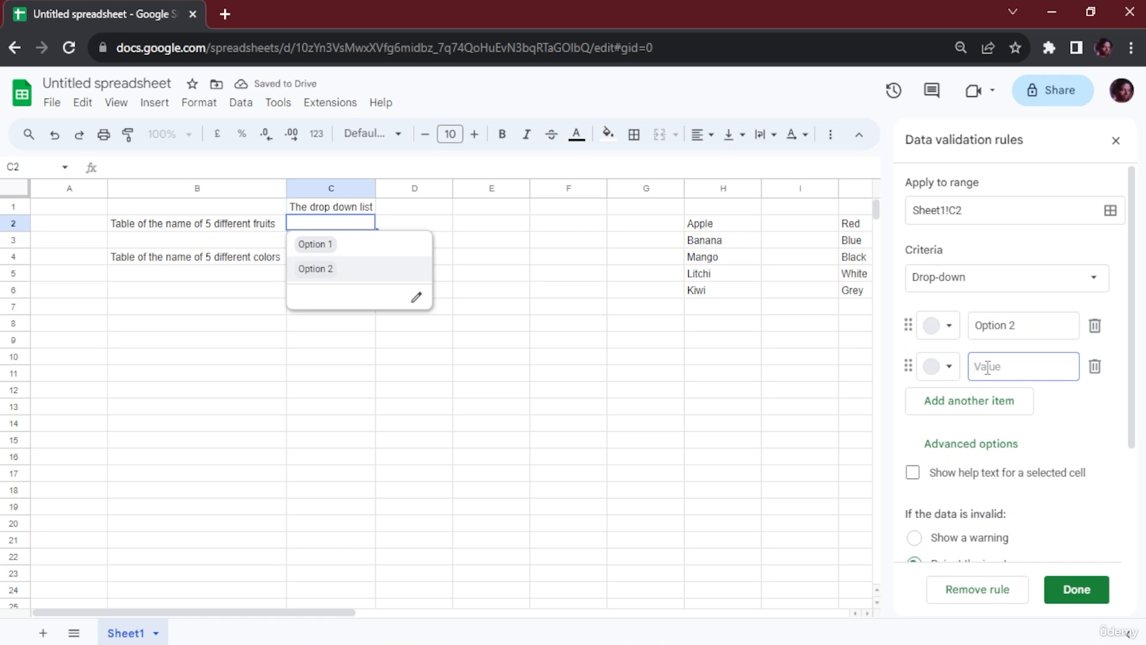
scroll(970, 445, down, 2)
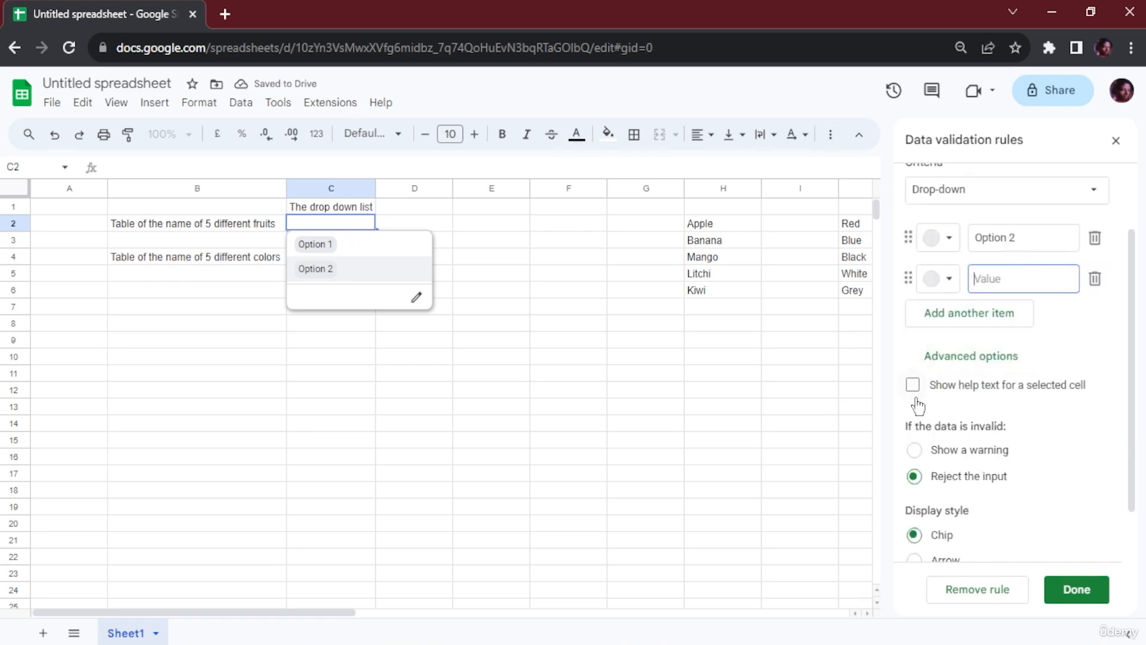
click(1115, 141)
- Check the items offered by the drop-down in C2 and remove the drop-down from the cell
click(415, 323)
double_click(332, 222)
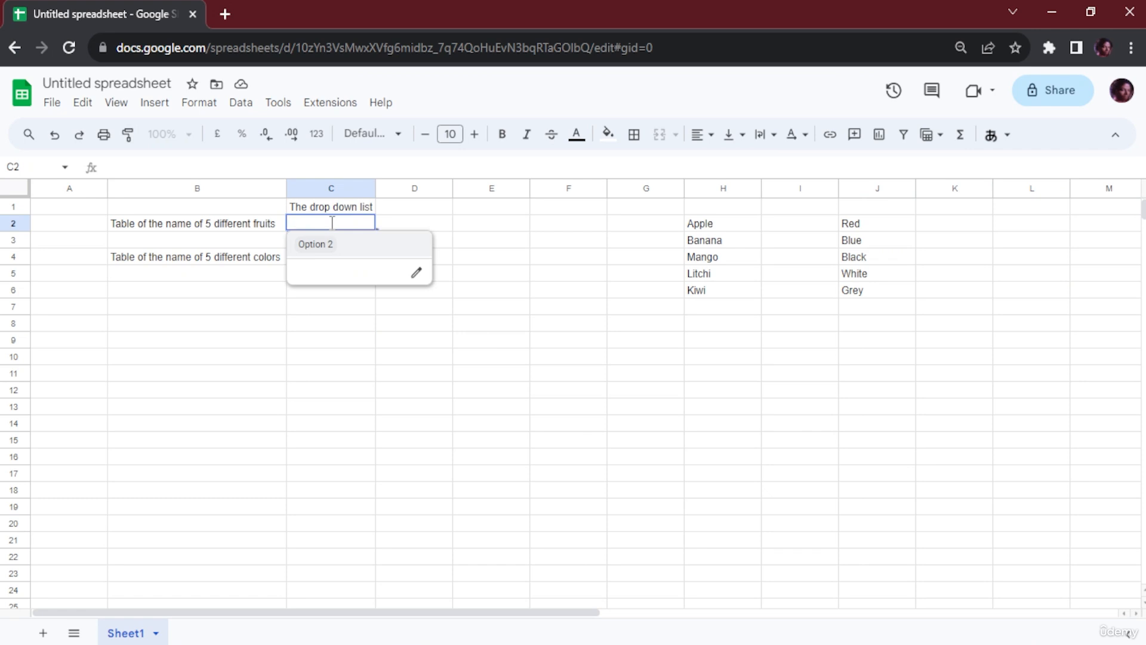
right_click(332, 222)
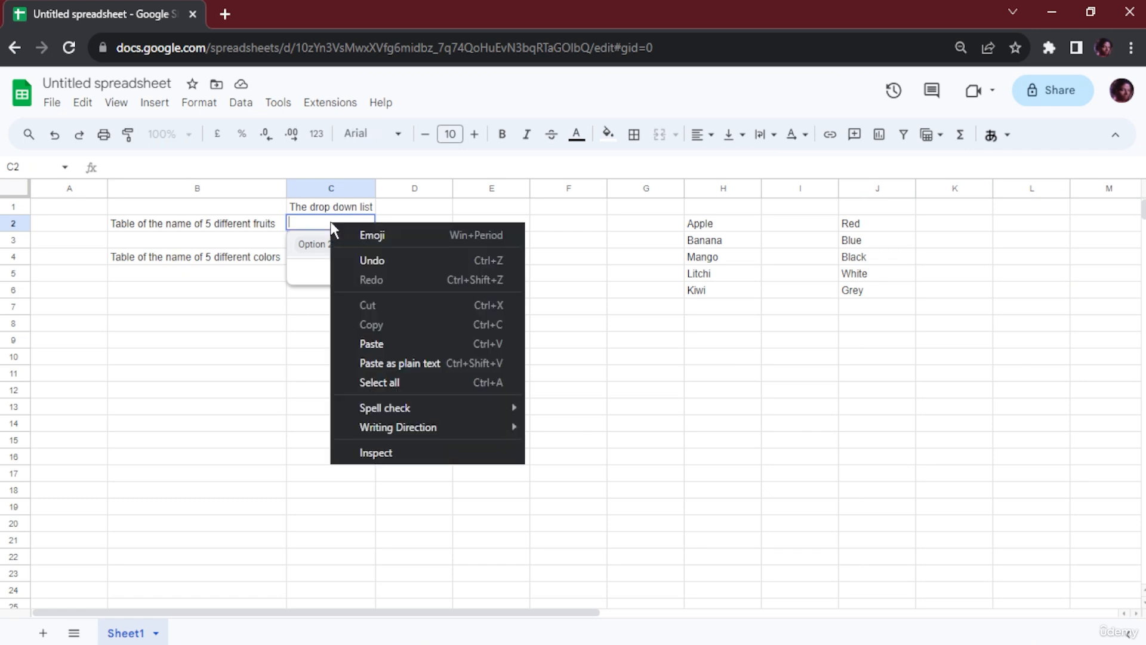
click(612, 255)
click(370, 230)
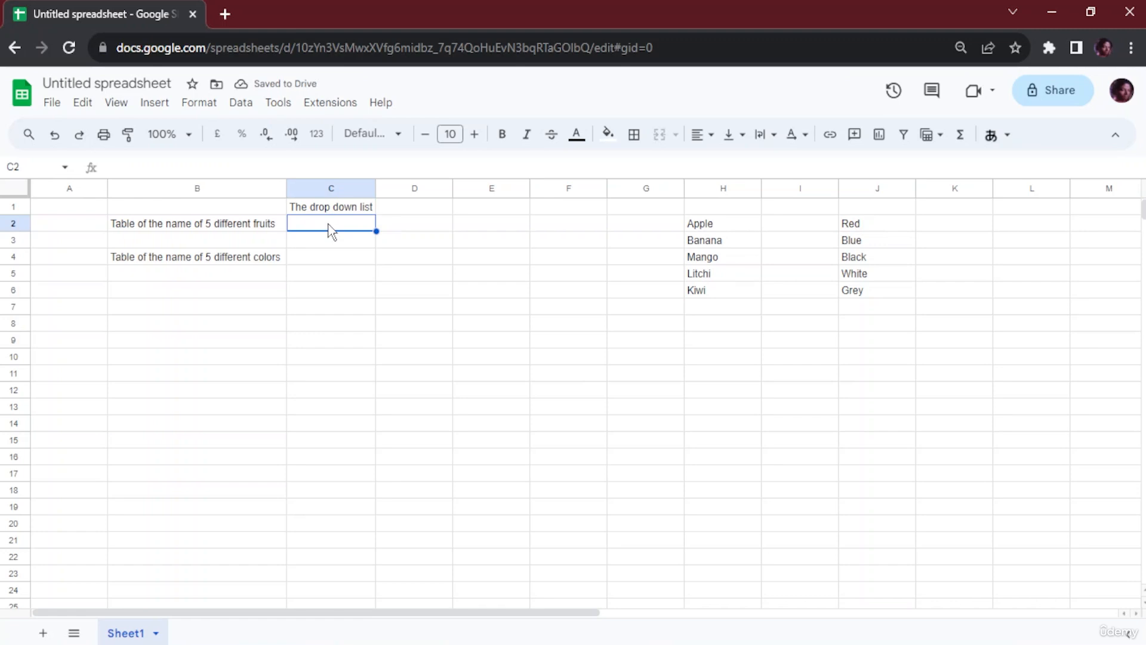
- Try to link a new C2 drop-down rule to the fruit names in H2:H6, and undo the rule
click(241, 102)
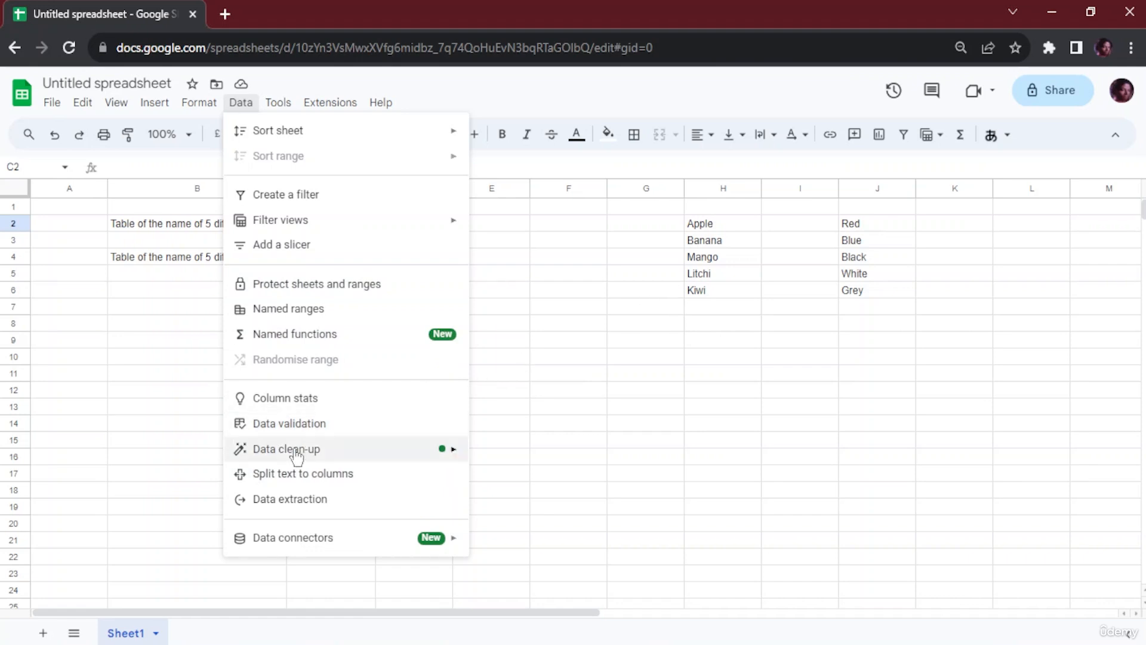
click(314, 424)
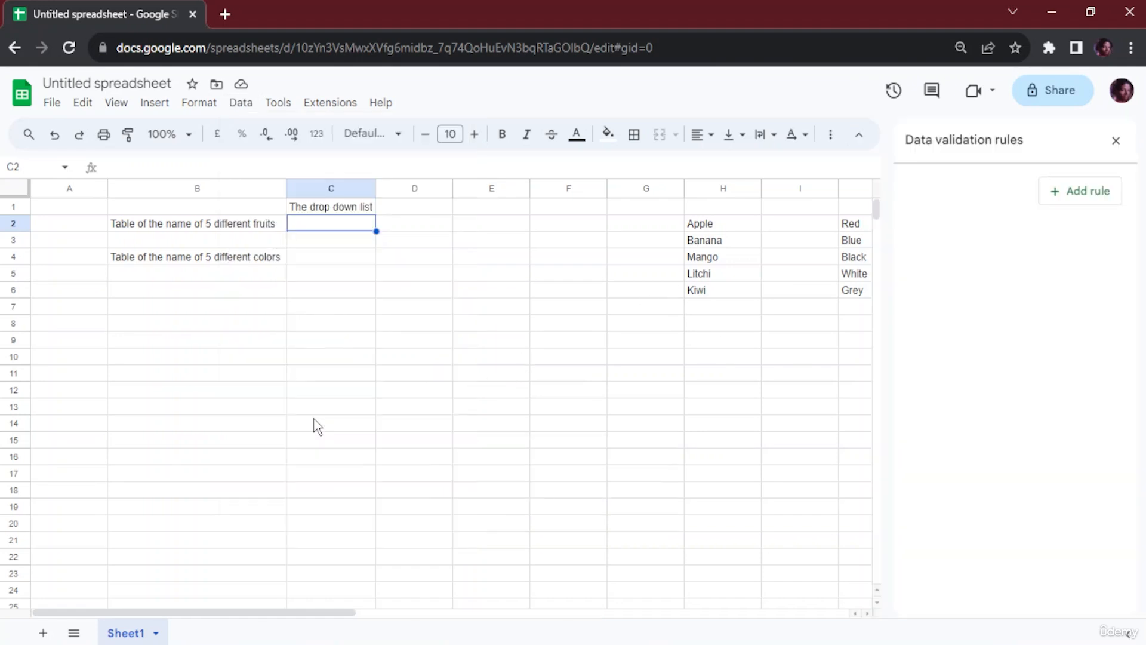
click(1063, 191)
drag(680, 226, 729, 286)
drag(717, 224, 740, 293)
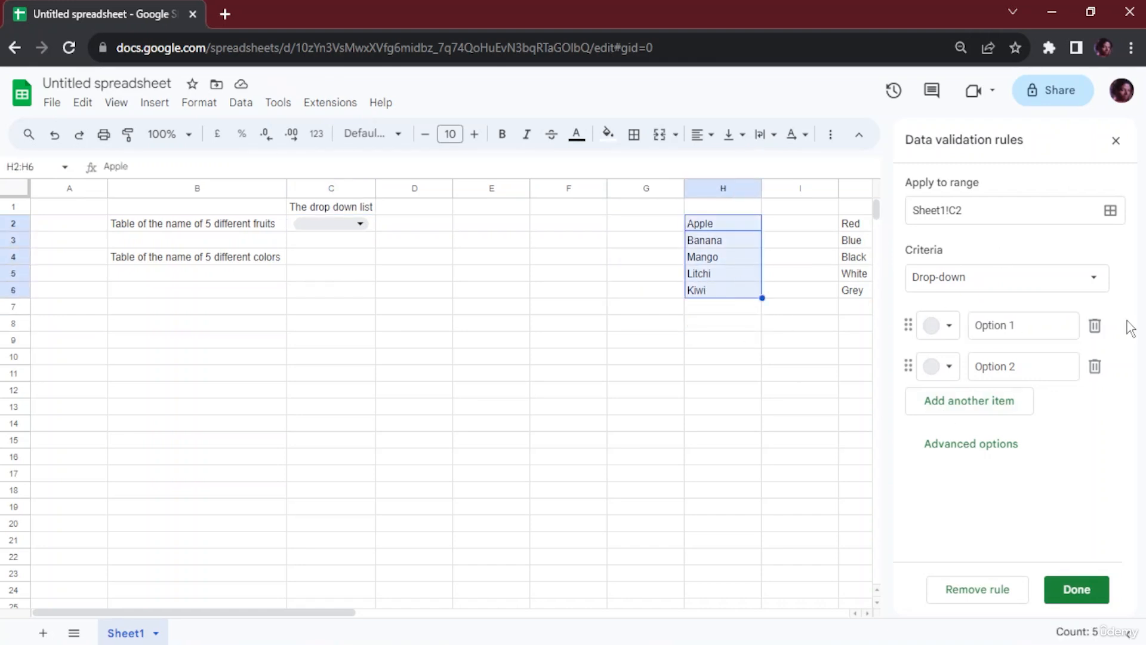
click(1115, 141)
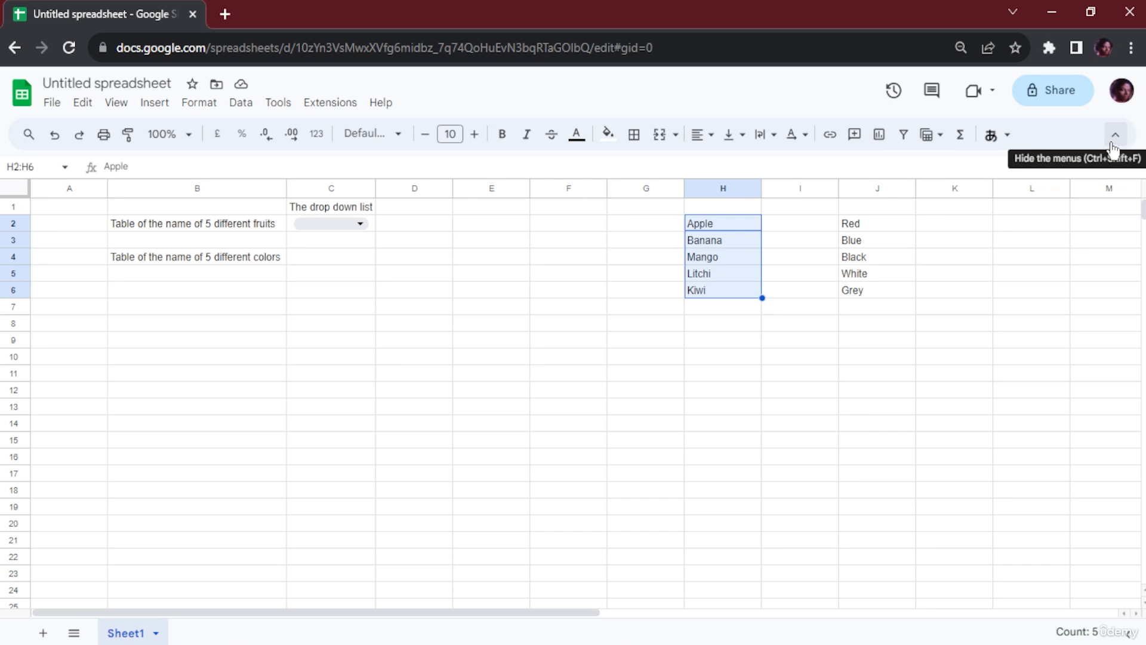
click(359, 225)
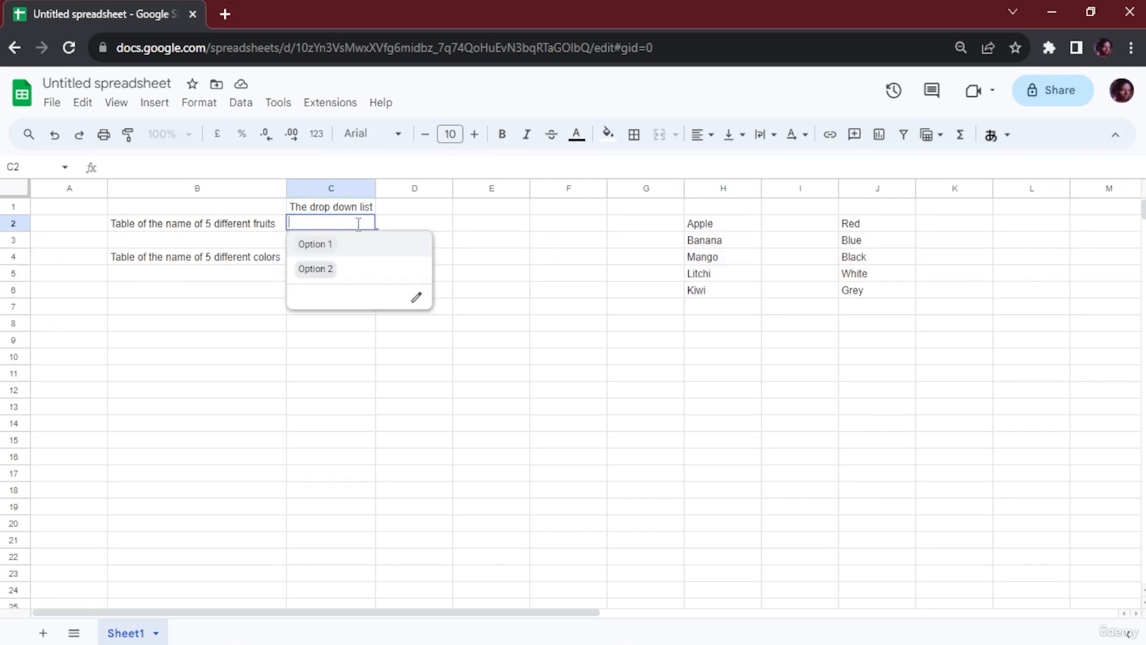
click(537, 230)
key(ctrl+z)
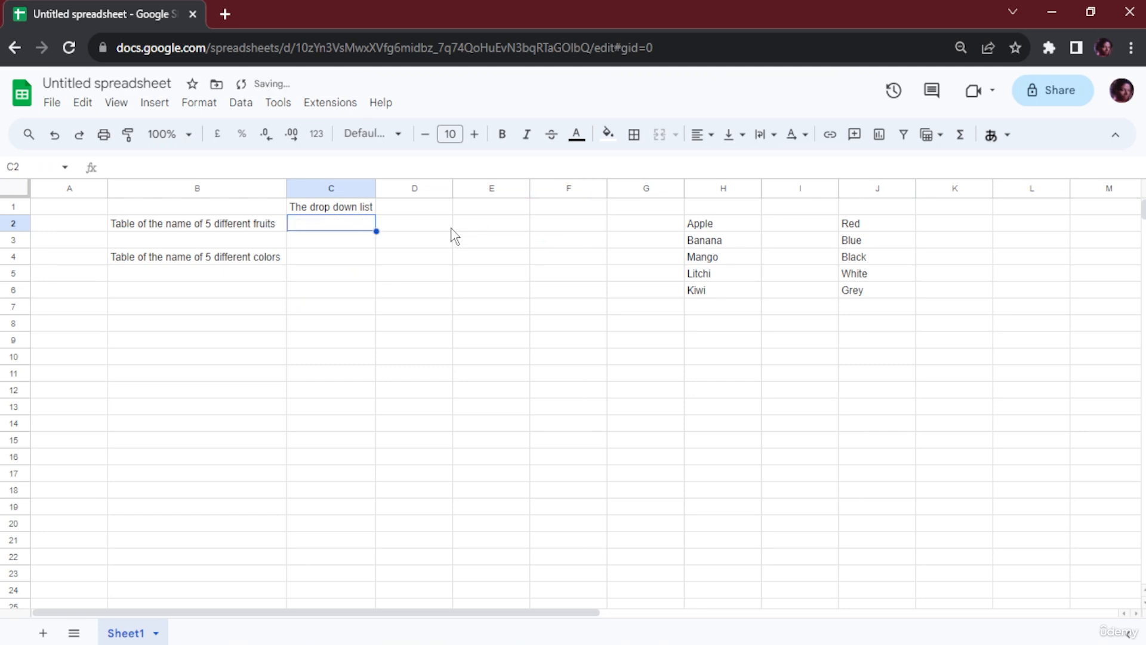
- Add a new data validation rule to cell C2
key(shift+Right)
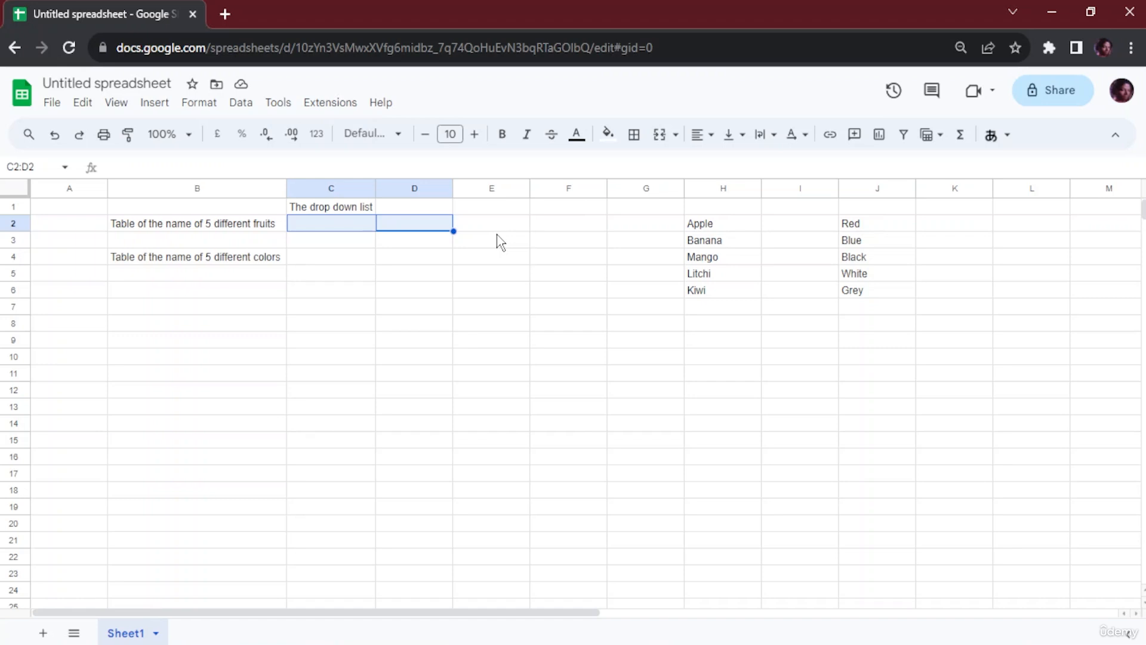
click(351, 230)
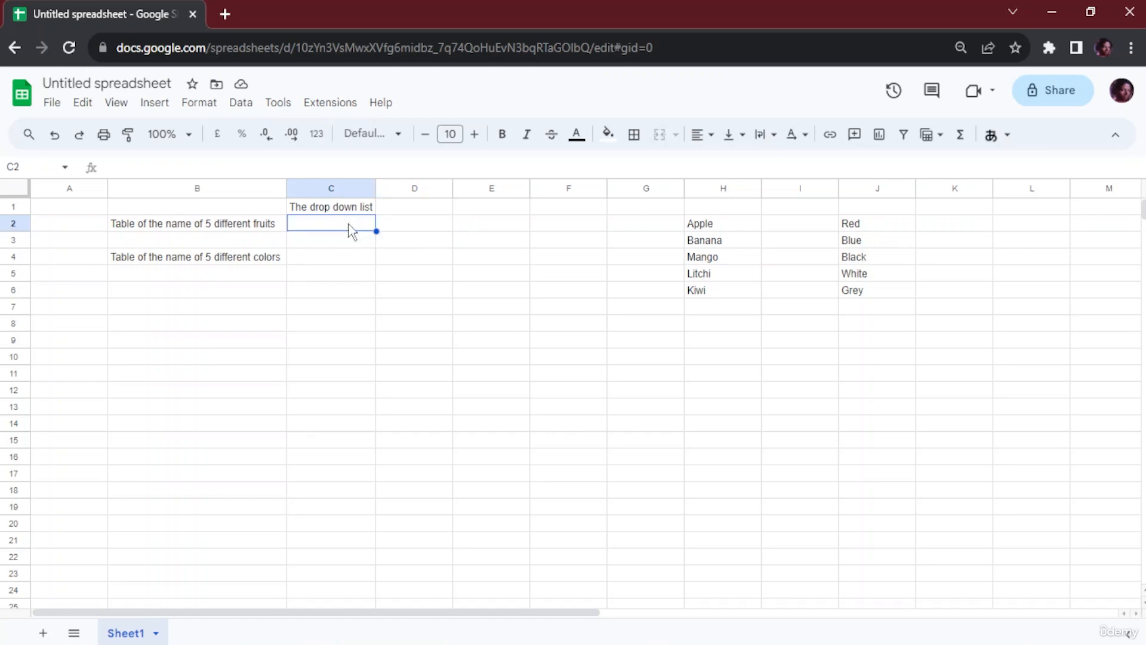
right_click(351, 229)
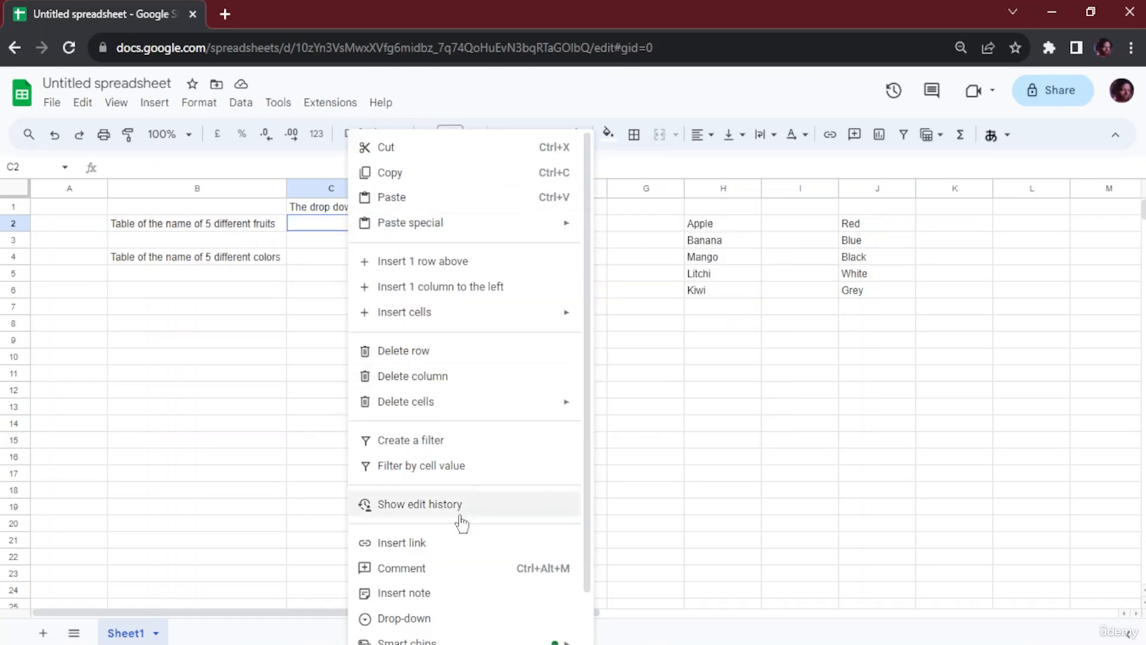
scroll(427, 588, down, 1)
mouse_move(422, 627)
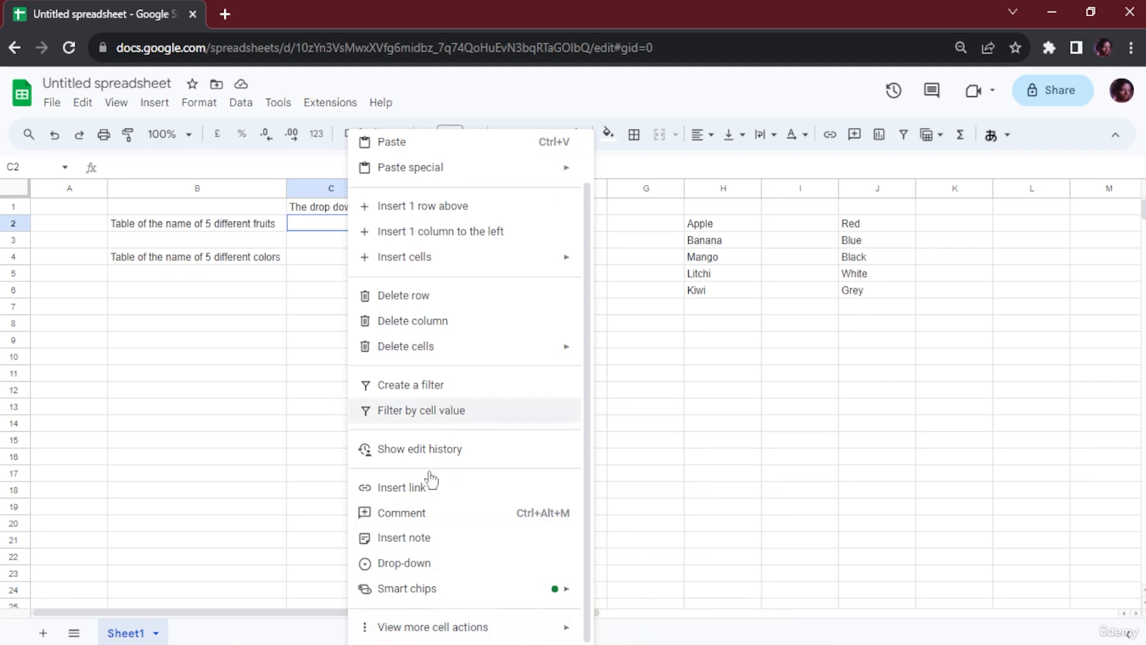
click(664, 537)
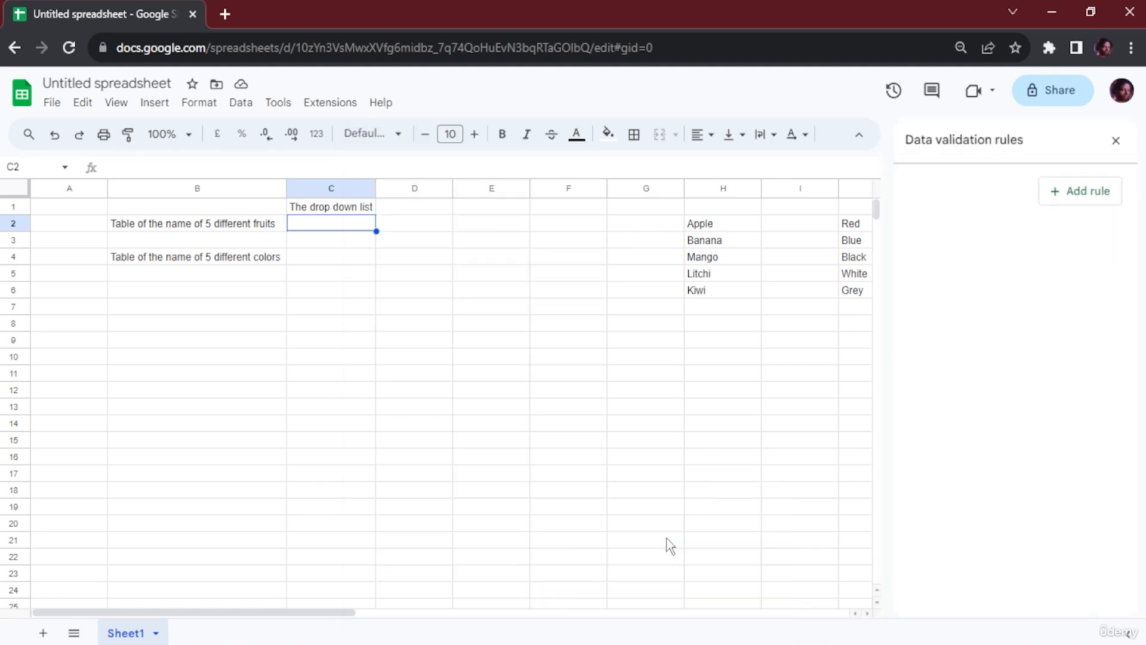
click(1102, 197)
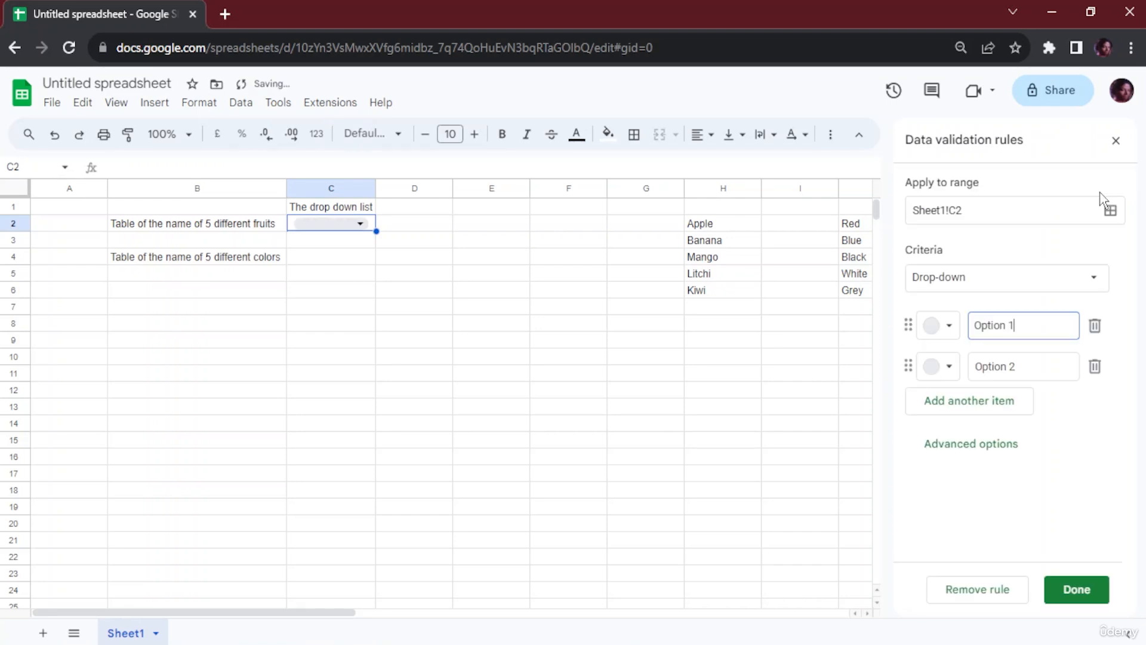
- Examine the full list of criteria types available for the C2 rule
click(970, 293)
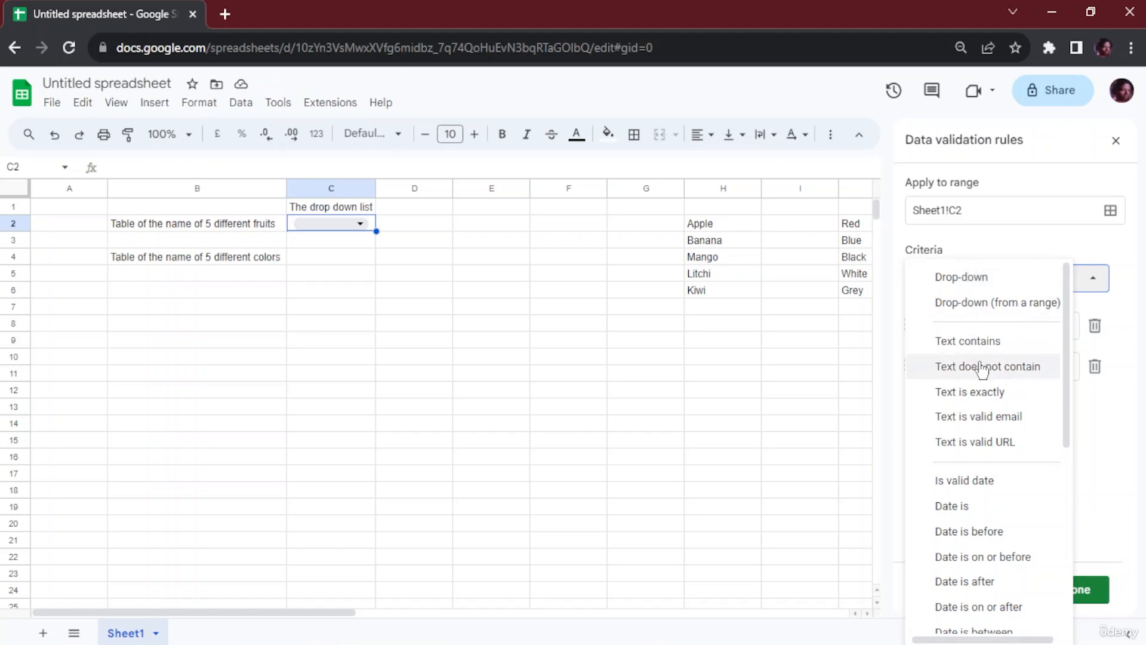
scroll(989, 396, down, 5)
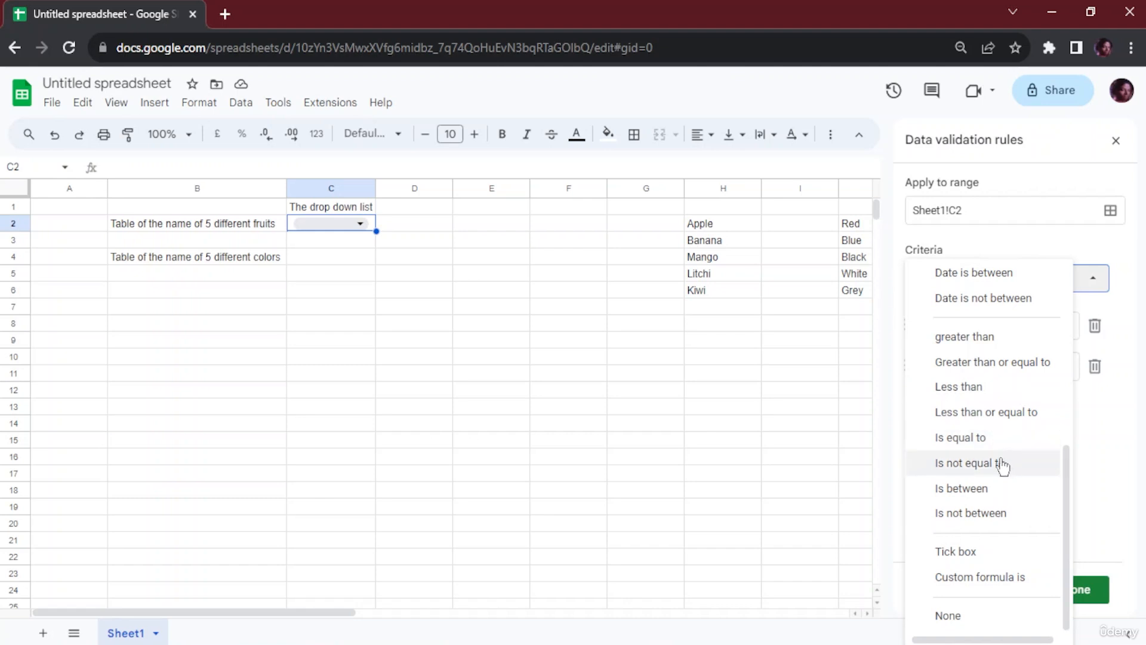
scroll(981, 367, up, 4)
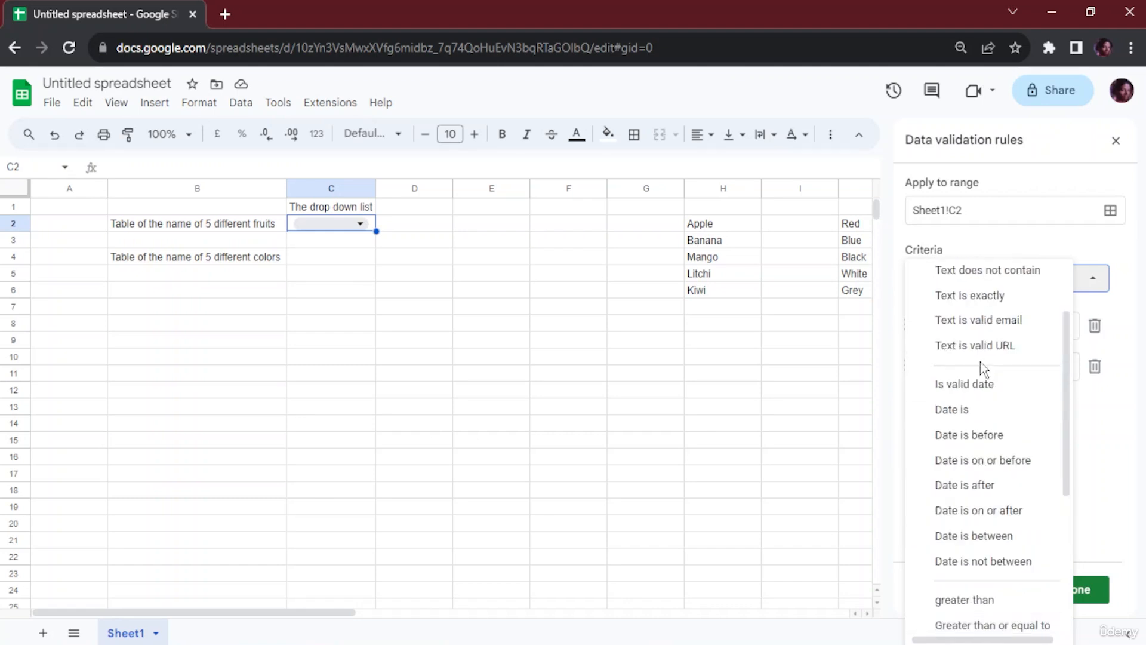
scroll(981, 364, up, 2)
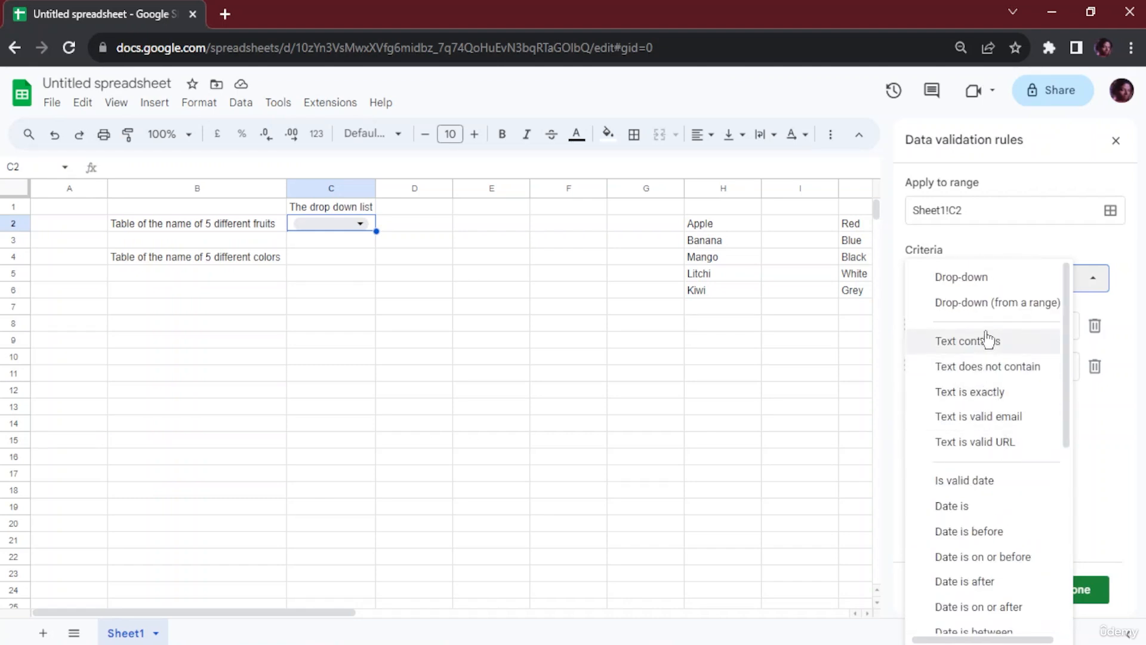
scroll(988, 340, down, 5)
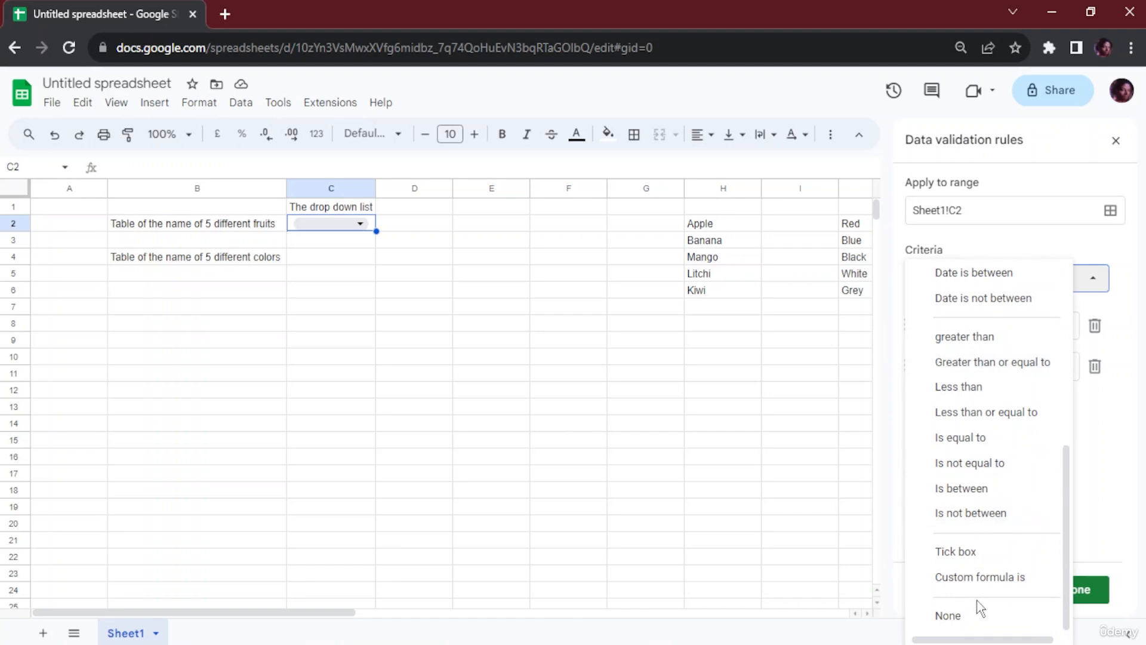
scroll(956, 376, up, 3)
scroll(988, 374, down, 2)
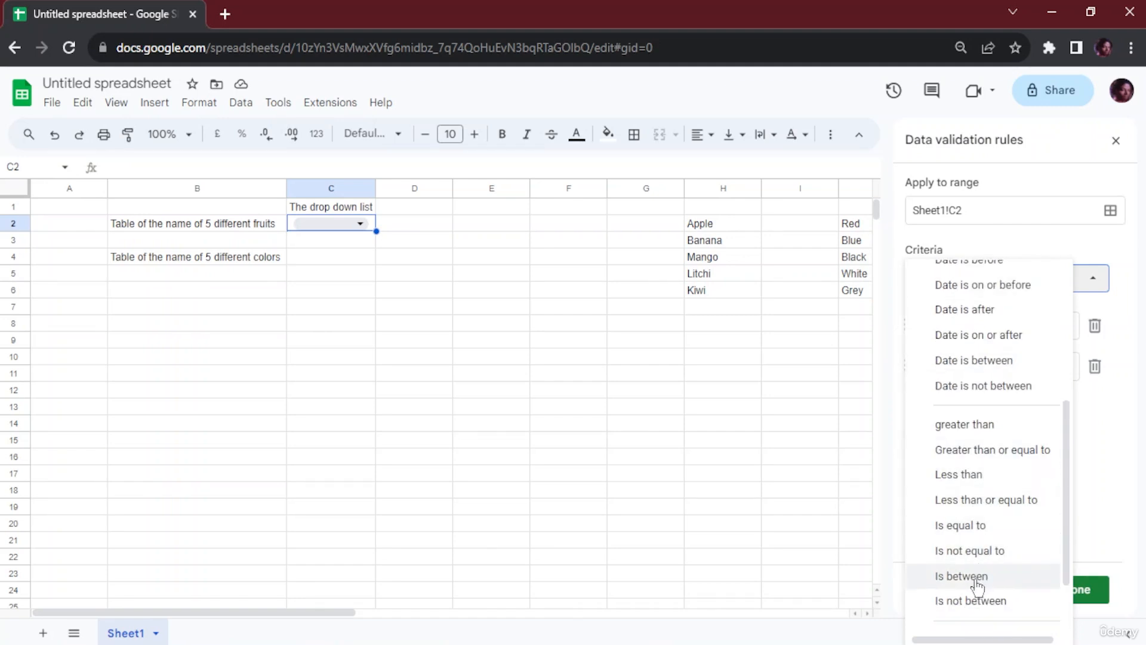
scroll(1009, 397, up, 5)
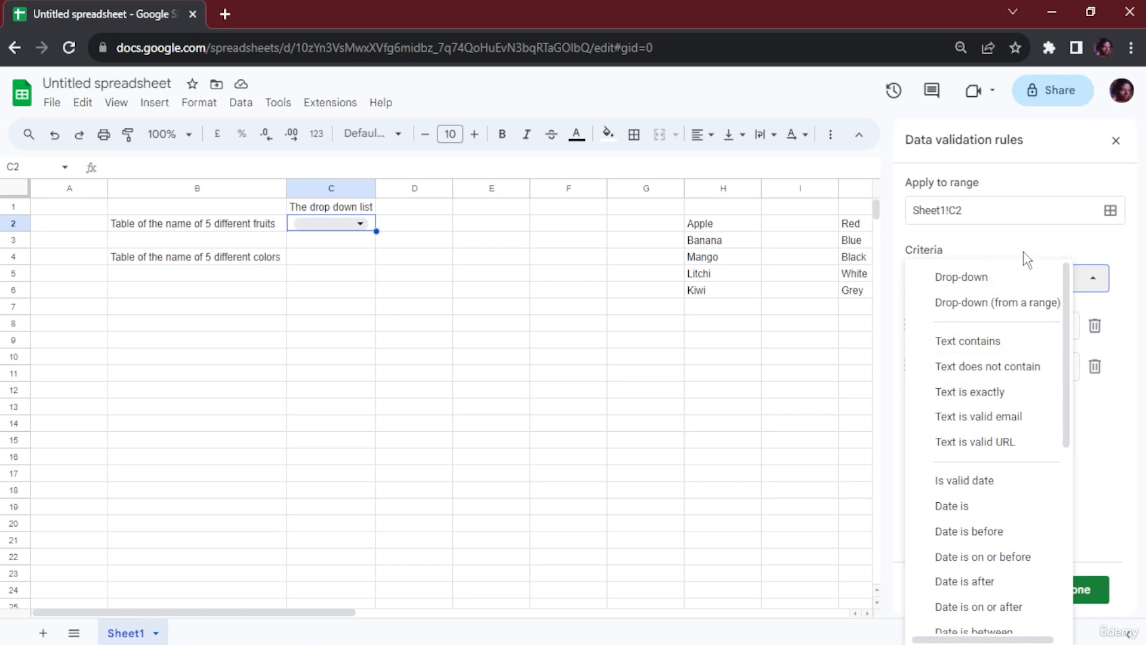
- Set the C2 rule's criteria to Drop-down (from a range) with the fruit names in Sheet1!H2:H5 as source
click(991, 303)
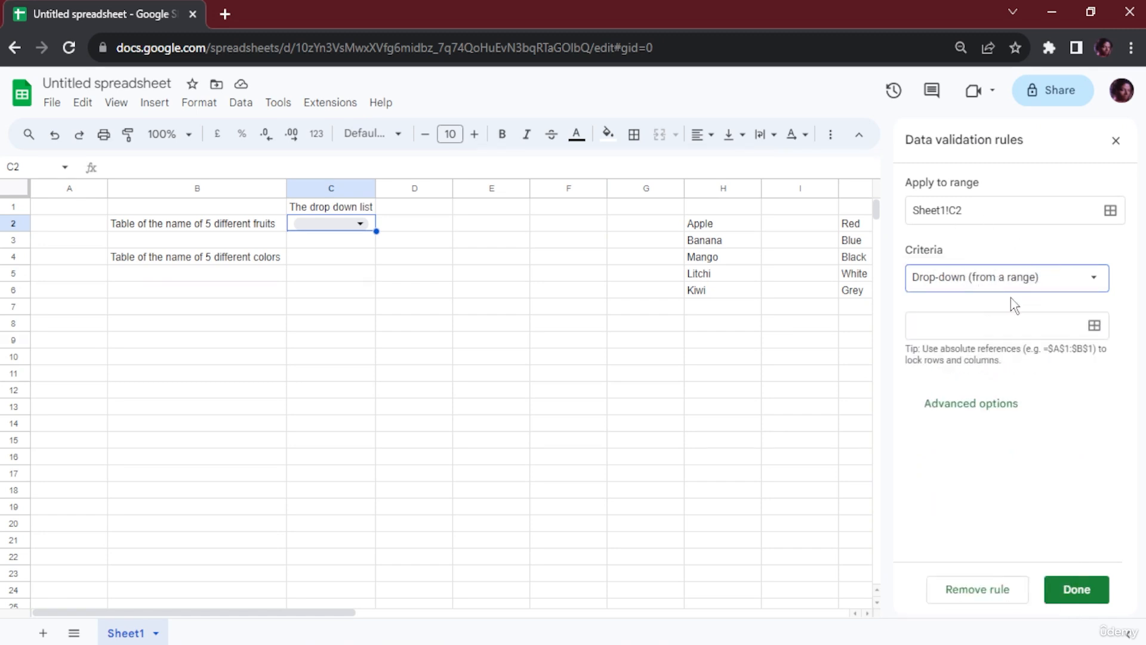
click(998, 322)
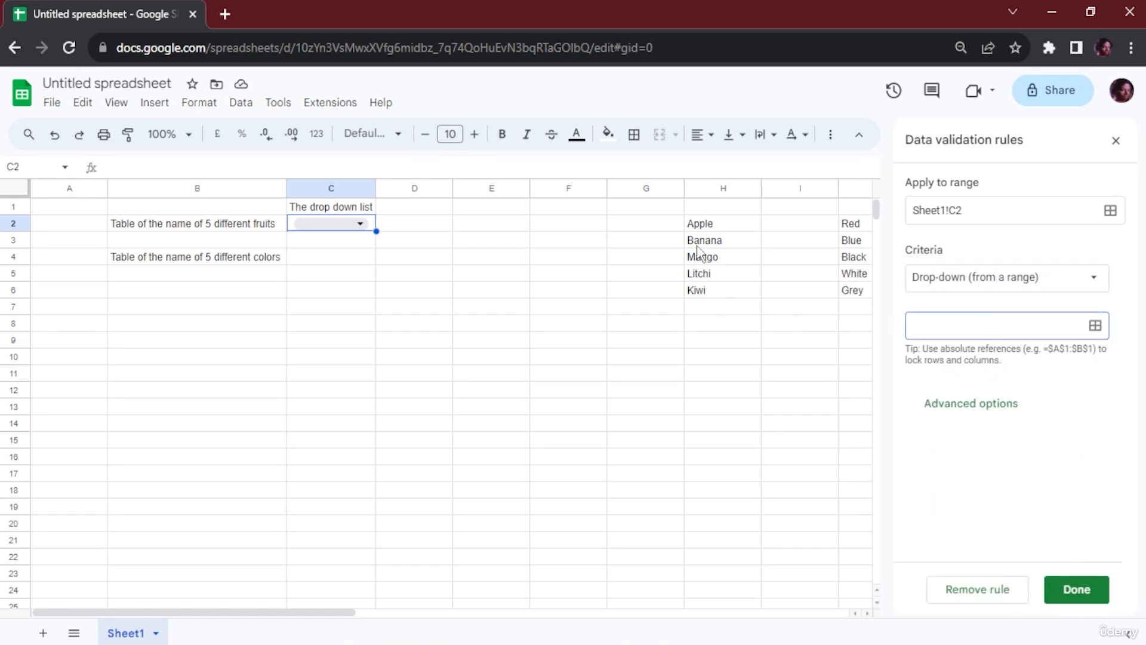
drag(713, 232, 714, 278)
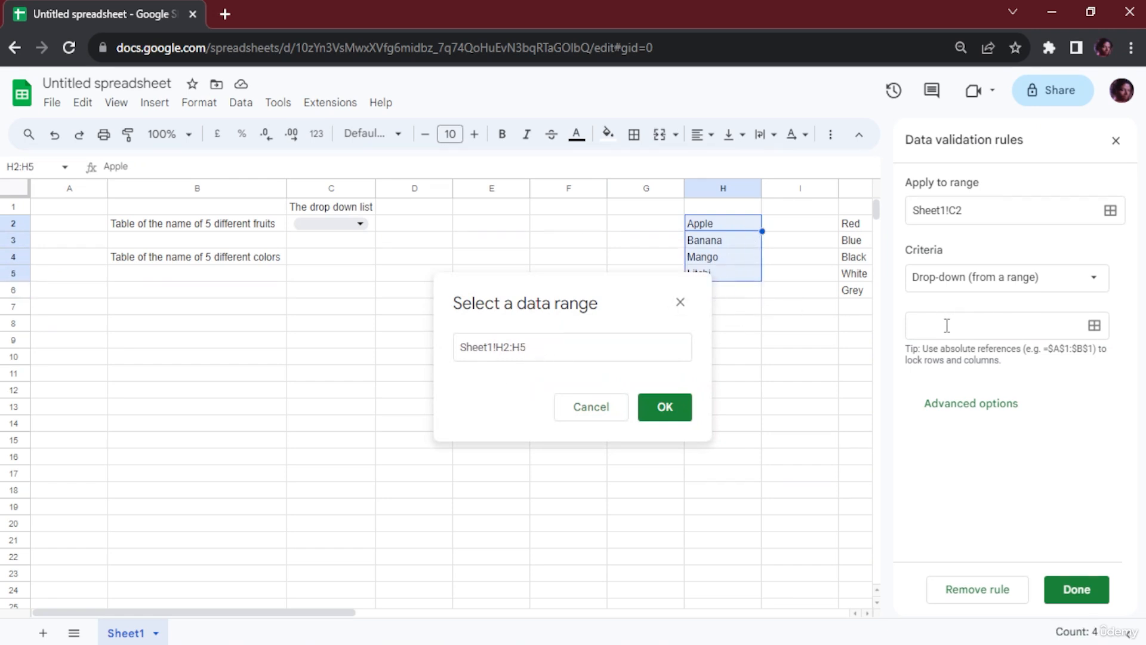
click(671, 414)
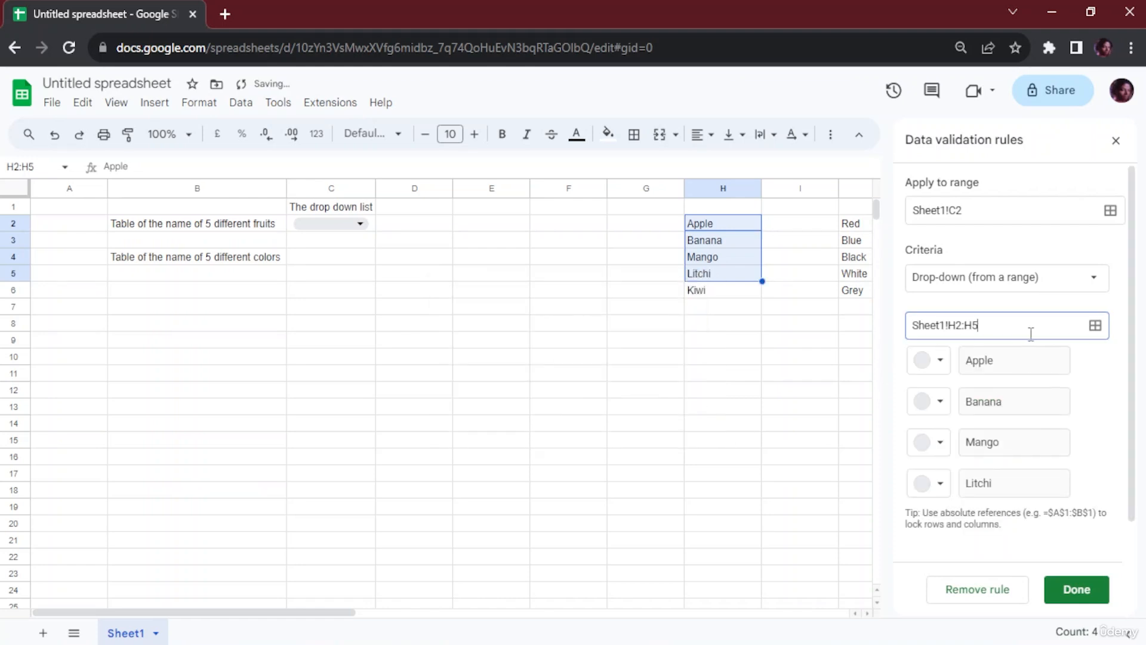
- Assign light green to the Apple item and light yellow to the Banana and Mango items
click(928, 361)
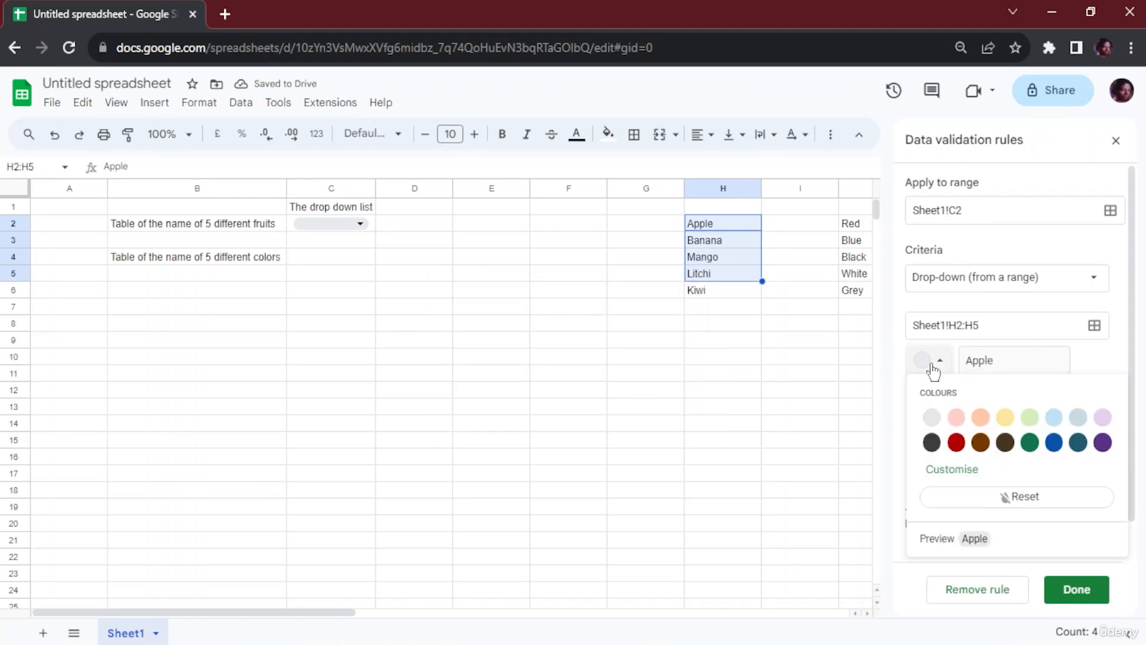
click(1029, 417)
click(936, 406)
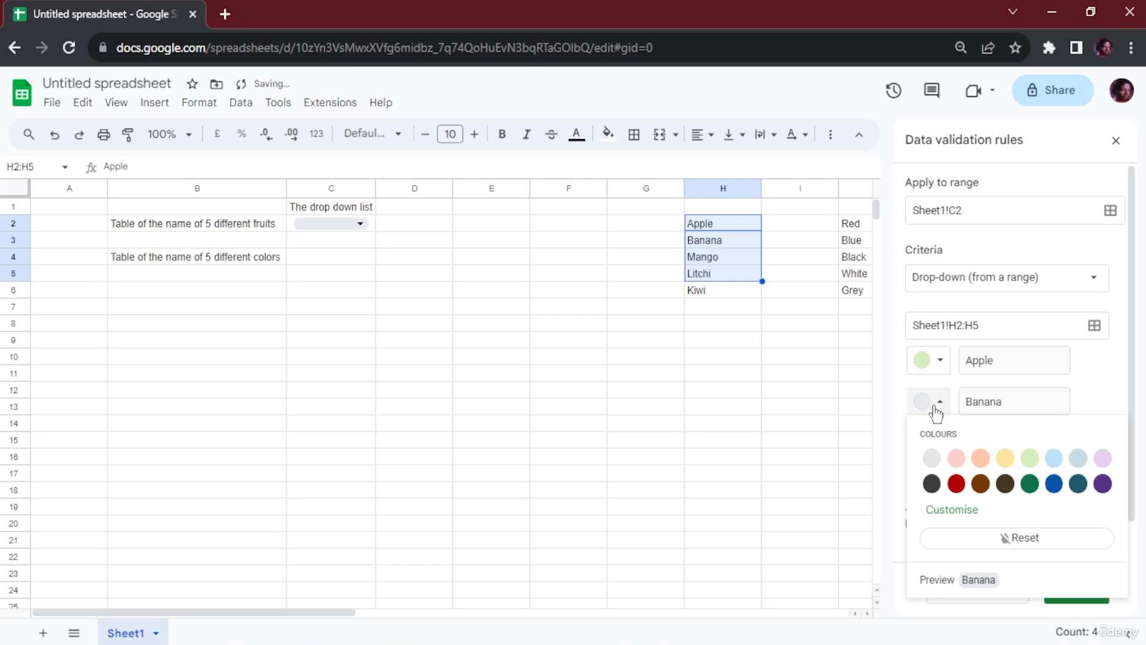
click(1013, 462)
click(929, 442)
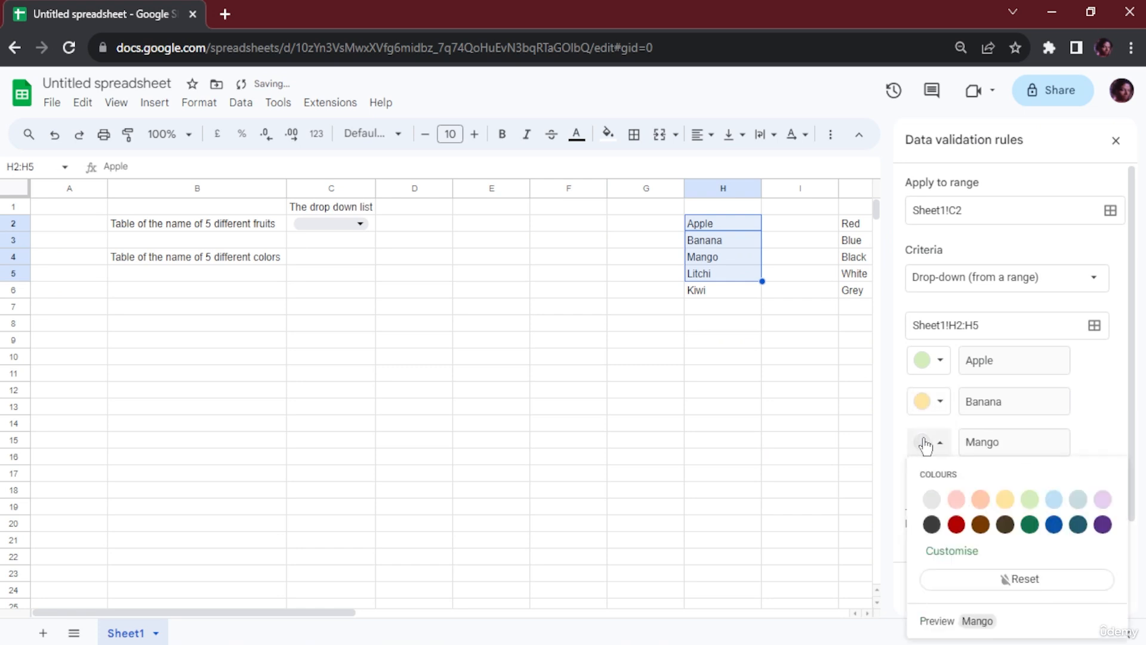
click(1005, 499)
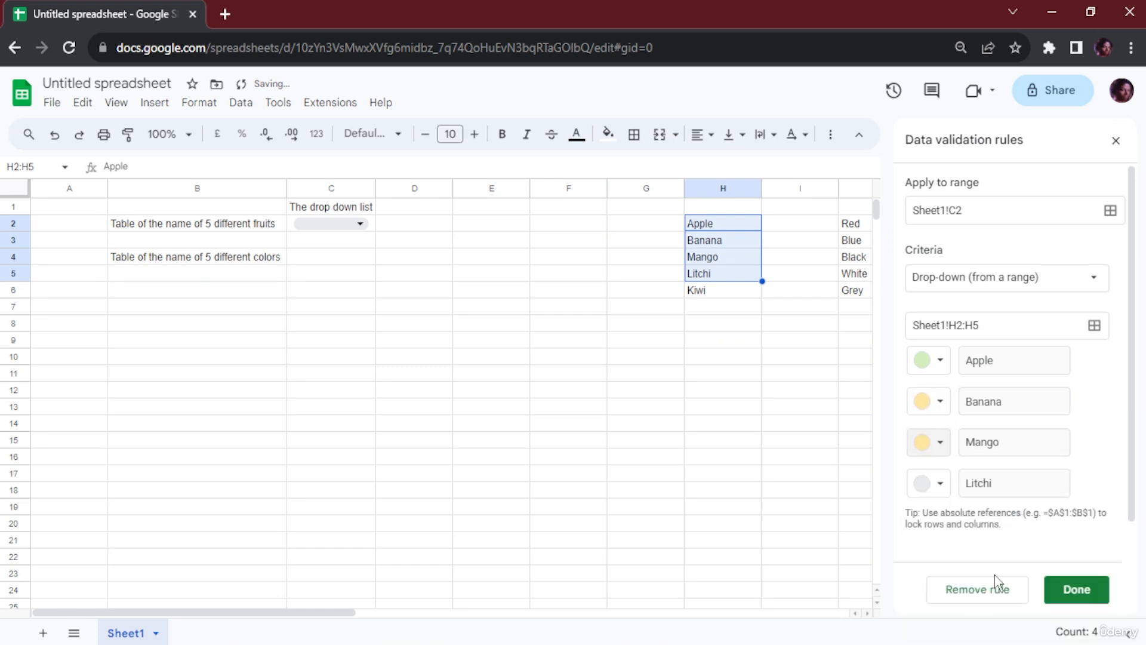
- Give the Mango item a custom text color of #e1a344 and assign light purple to the Litchi item
click(940, 445)
click(950, 550)
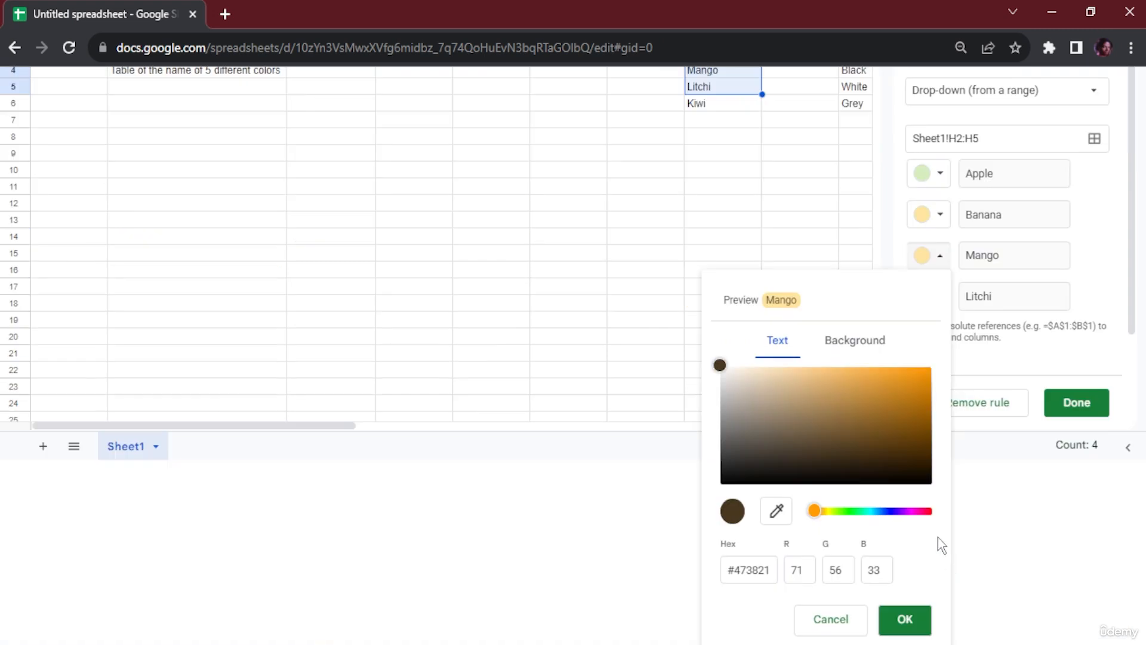
click(866, 379)
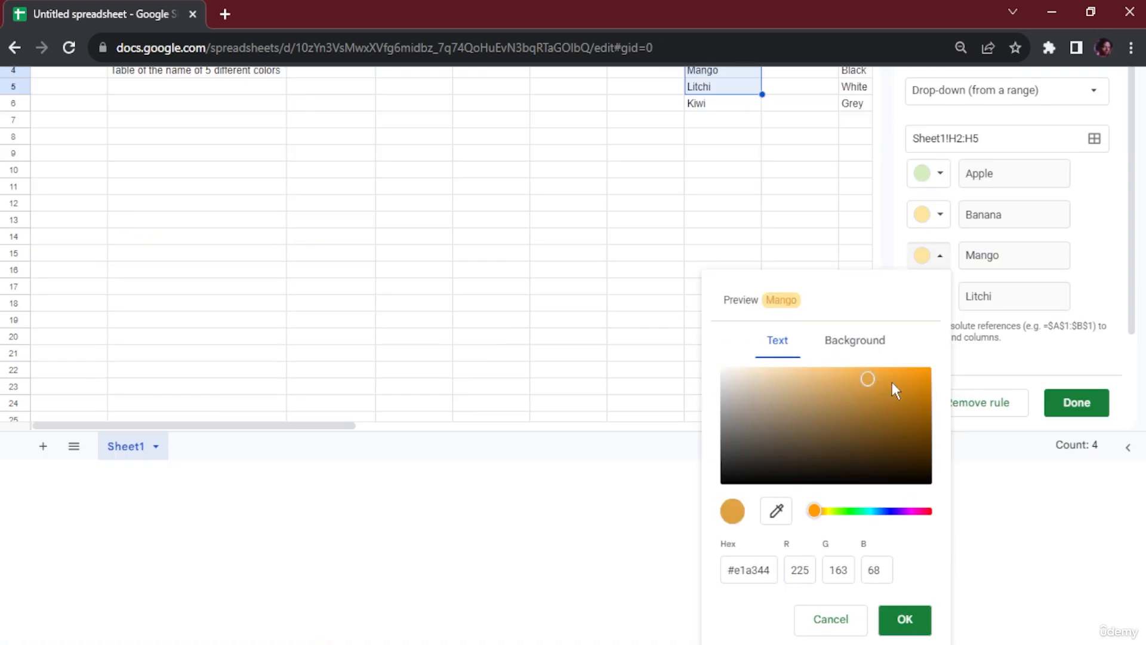
click(896, 618)
click(943, 482)
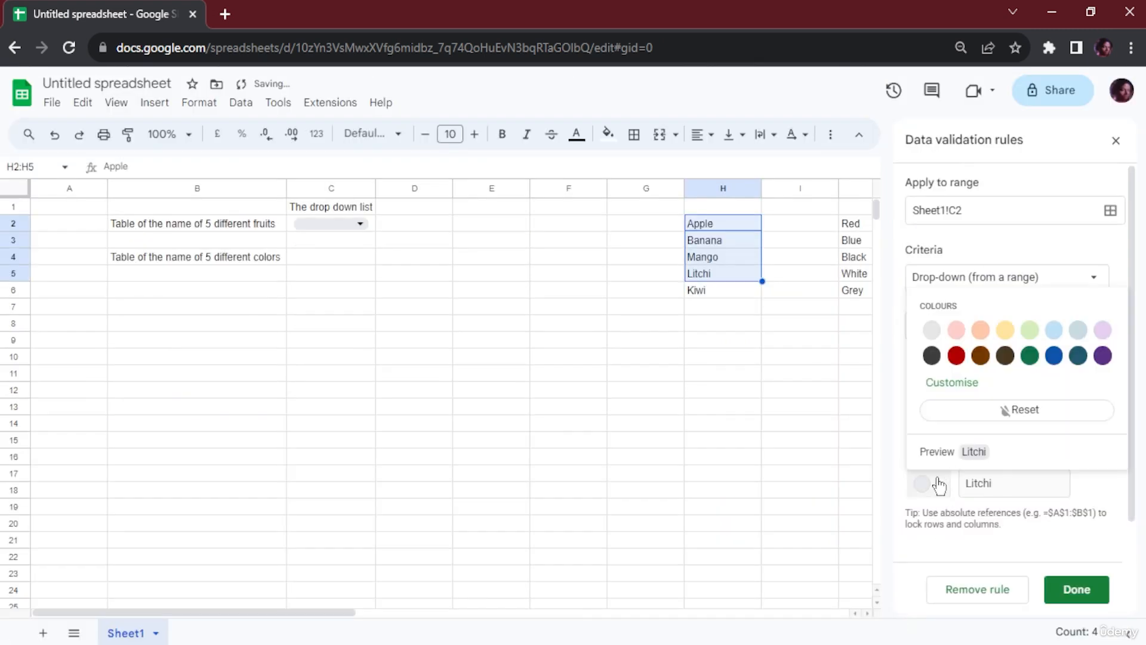
click(1103, 329)
scroll(996, 467, down, 1)
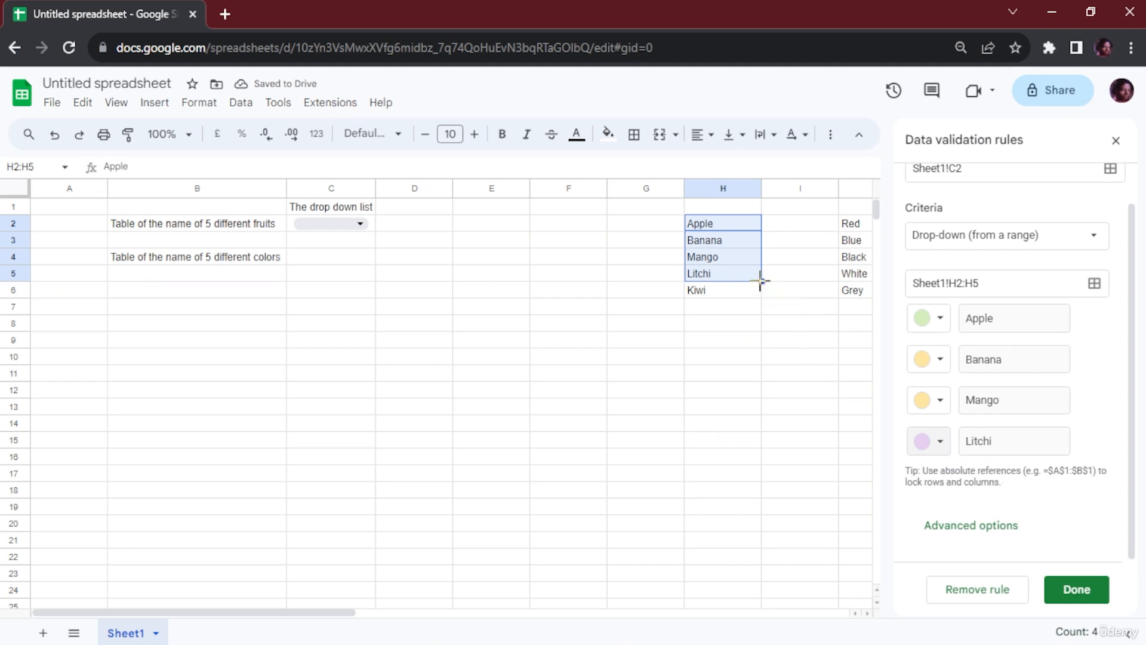
- Fill the fruit list down into H6 and set the C2 rule's source range to Sheet1!H2:H6
drag(762, 281, 762, 295)
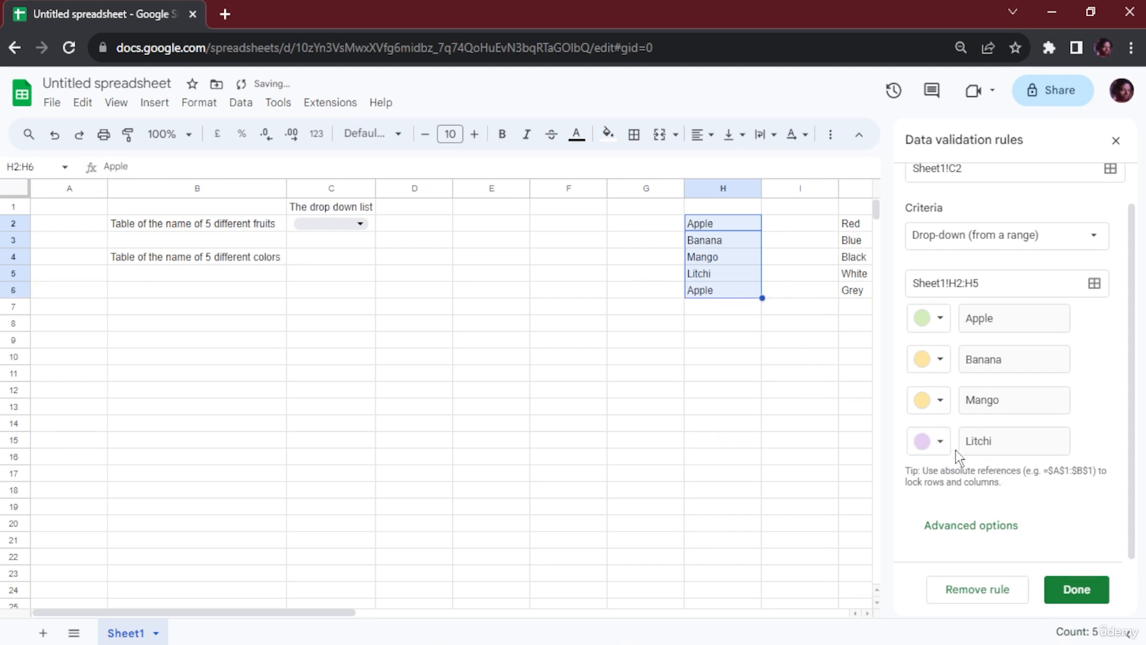
scroll(961, 358, up, 1)
scroll(955, 343, down, 1)
scroll(998, 384, up, 1)
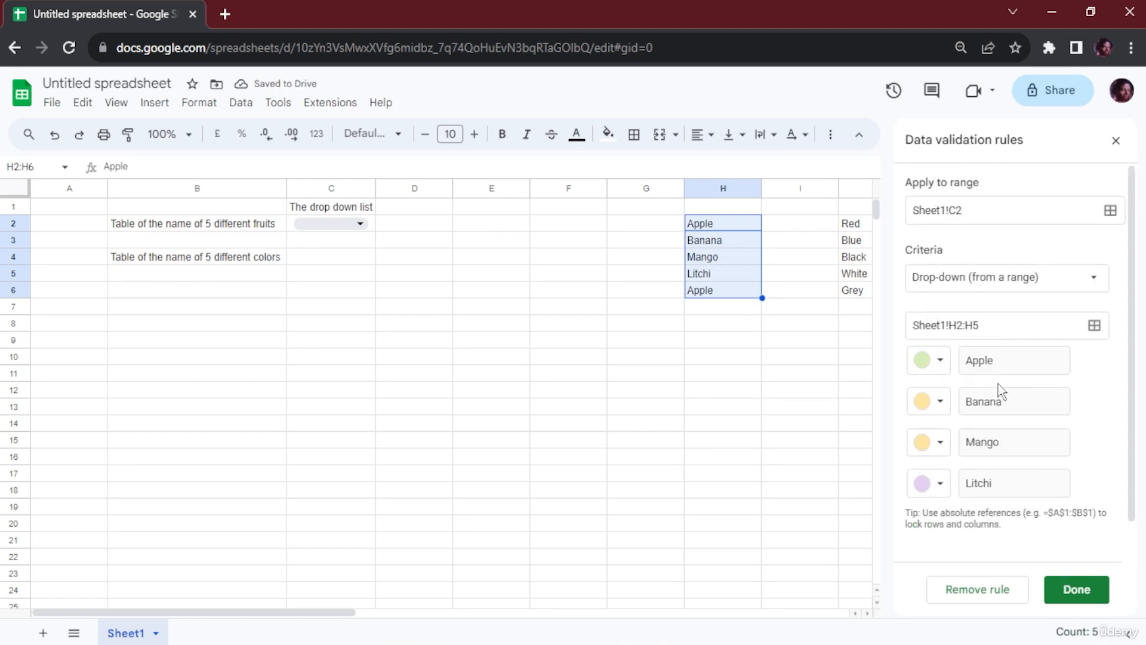
scroll(998, 385, down, 1)
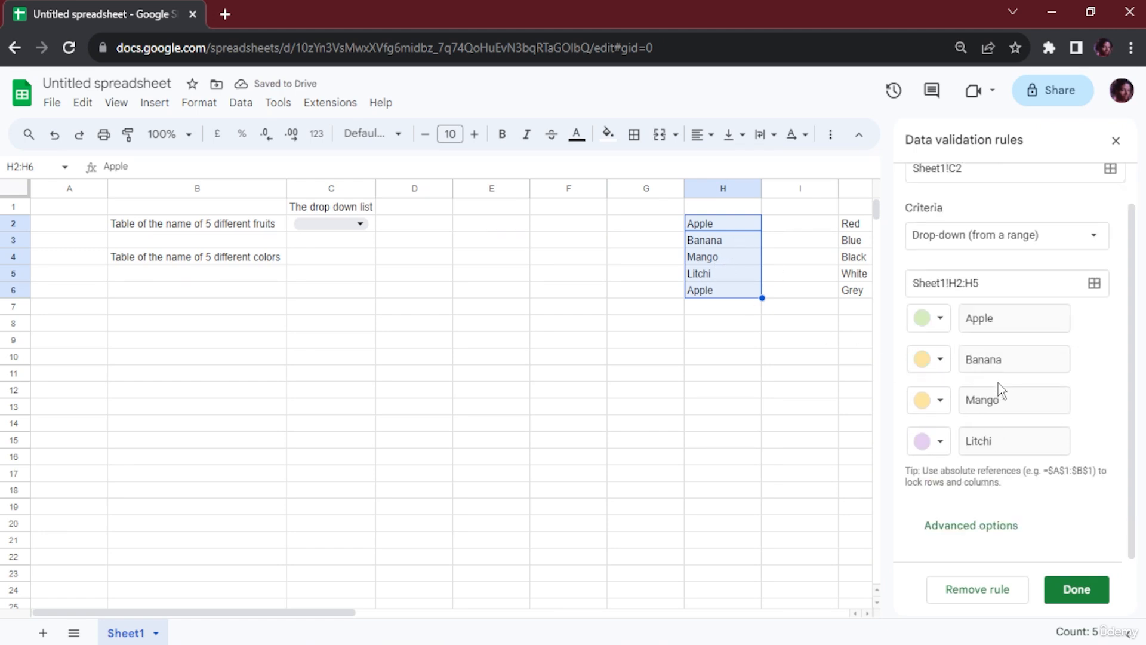
click(994, 283)
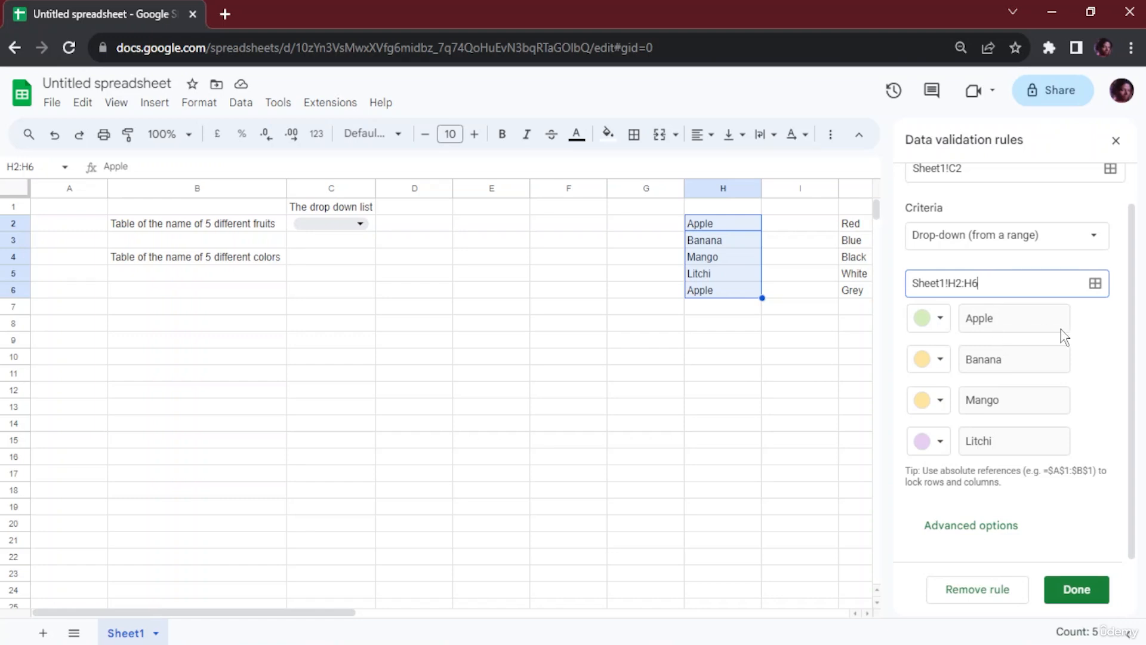
click(1083, 359)
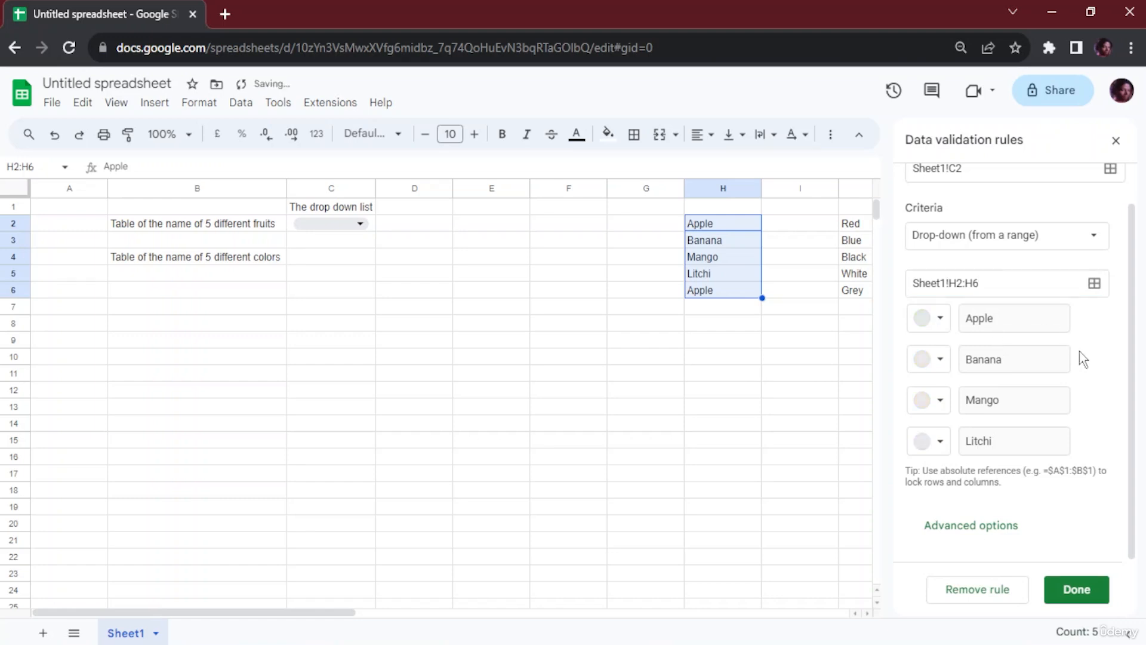
- Assign dark red to the Apple item and light yellow to the Banana item
click(925, 318)
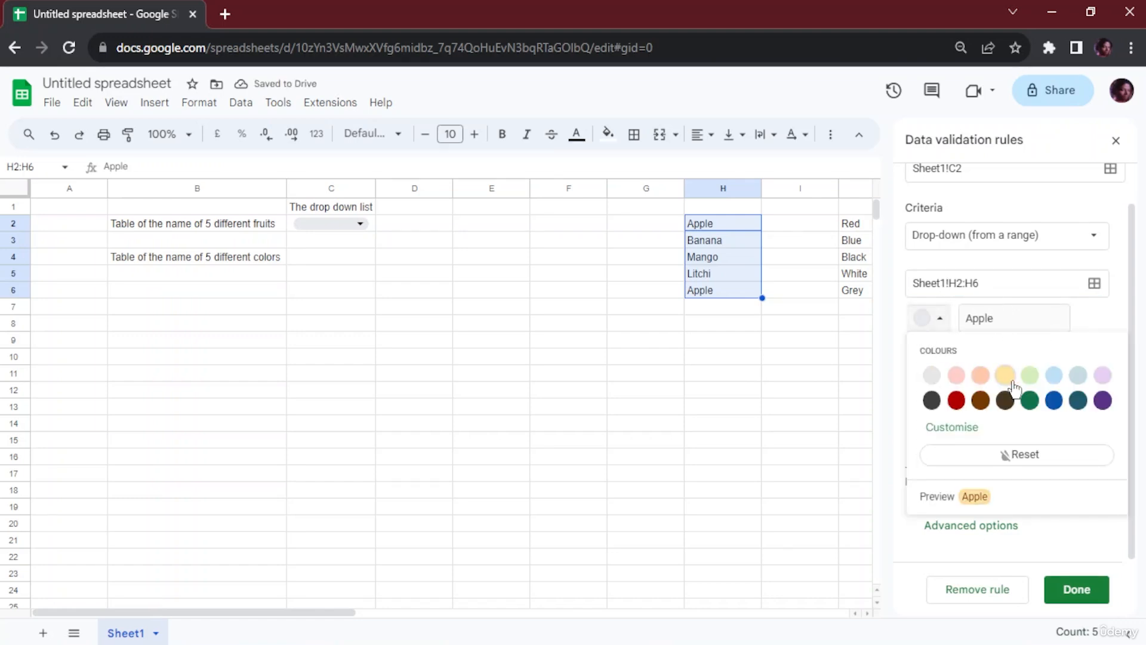
click(956, 375)
click(938, 319)
click(954, 397)
click(939, 360)
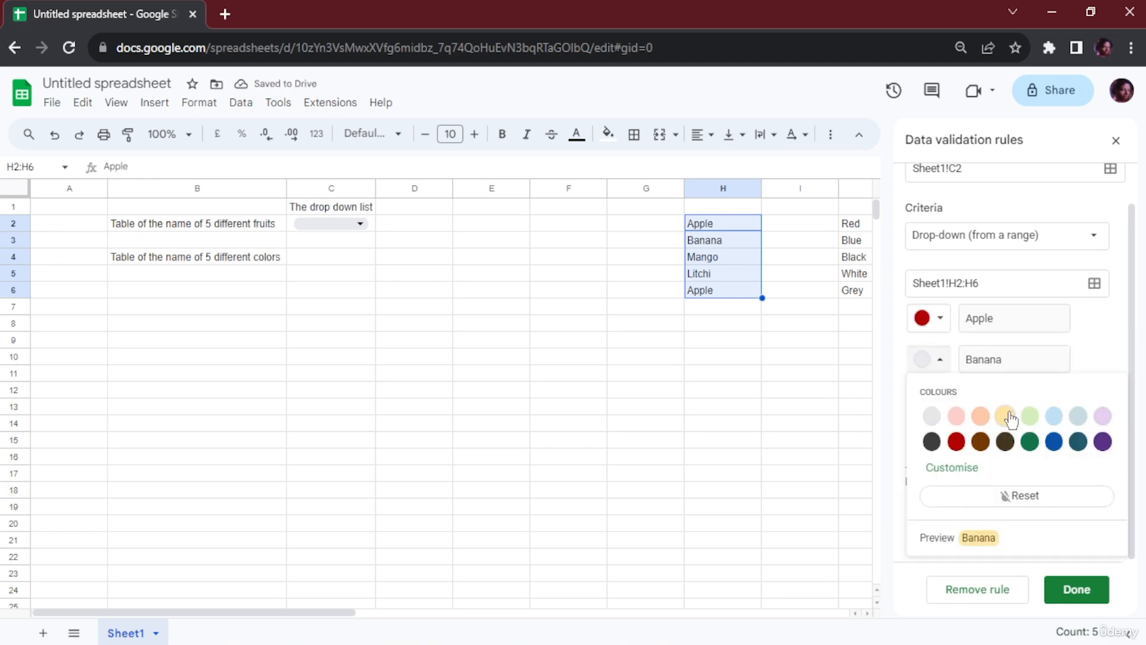
click(1009, 418)
- Assign light yellow to the Mango item and light purple to the Litchi item, and save the C2 rule
click(940, 400)
click(1007, 458)
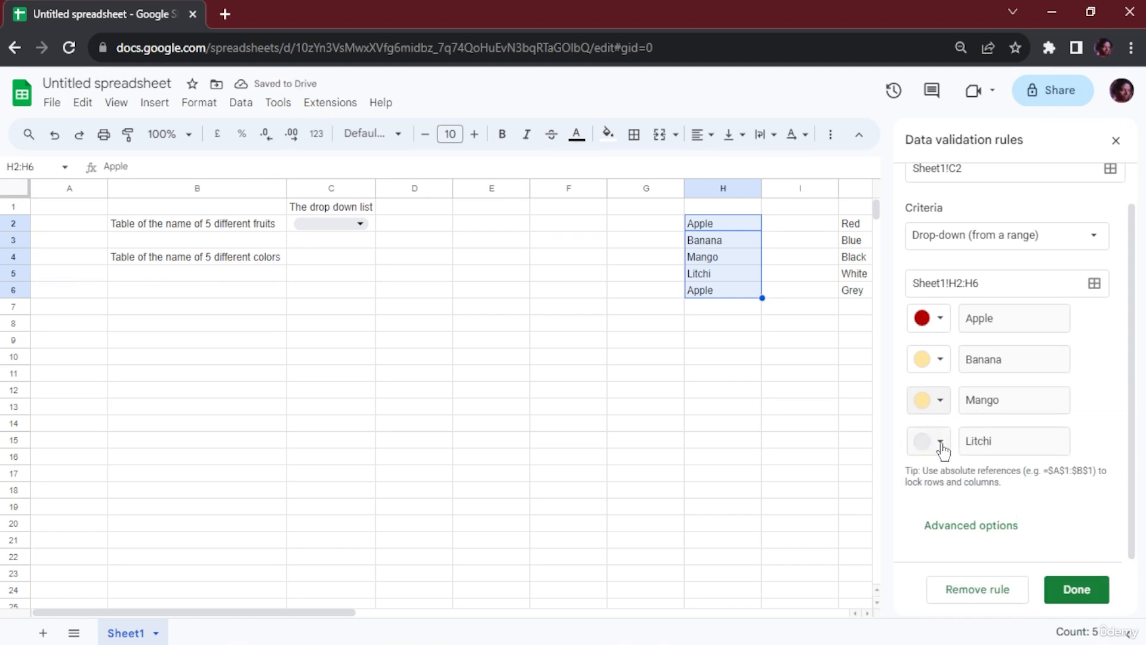
click(941, 442)
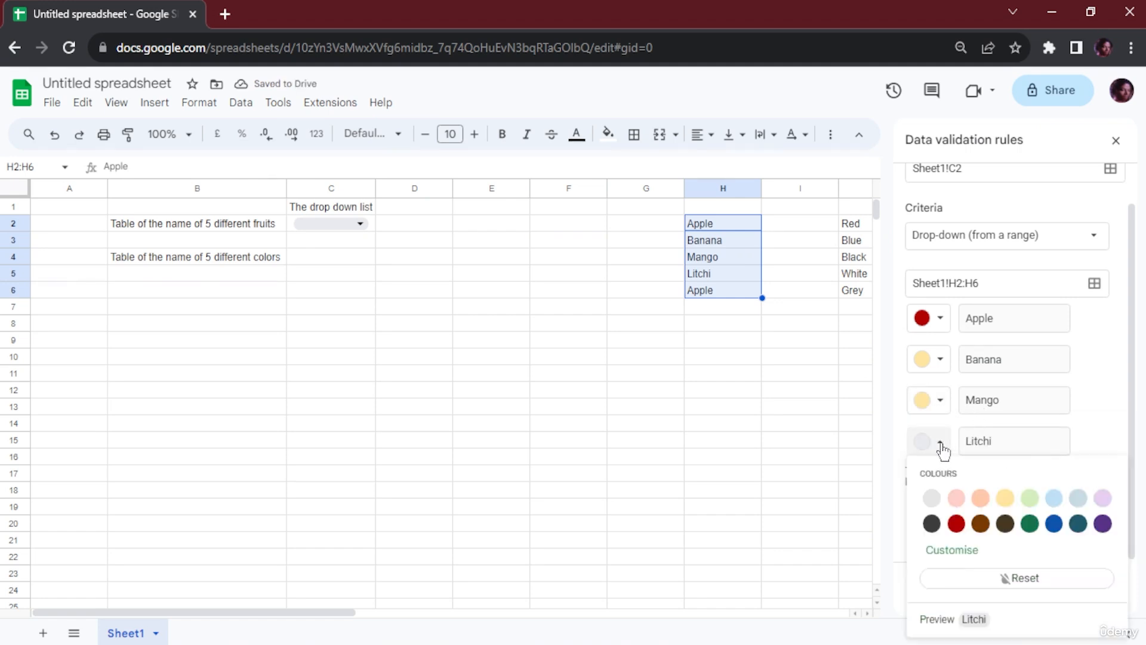
click(1103, 499)
click(1083, 591)
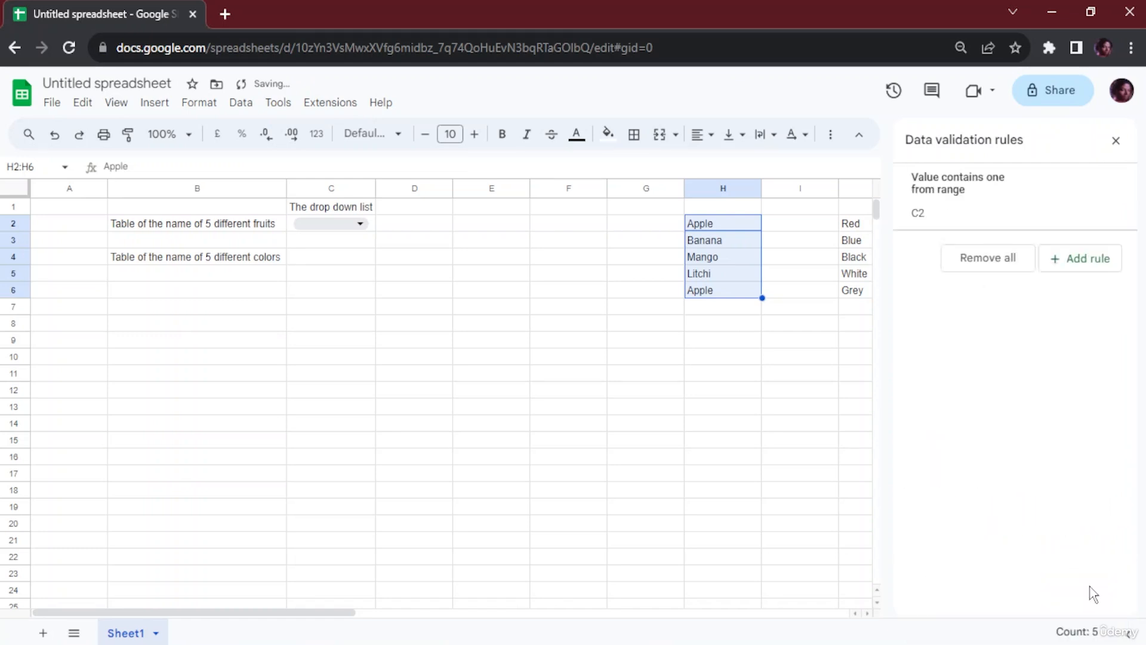
- Open the drop-down list in C2 to check its fruit items and their colors
click(425, 276)
click(361, 223)
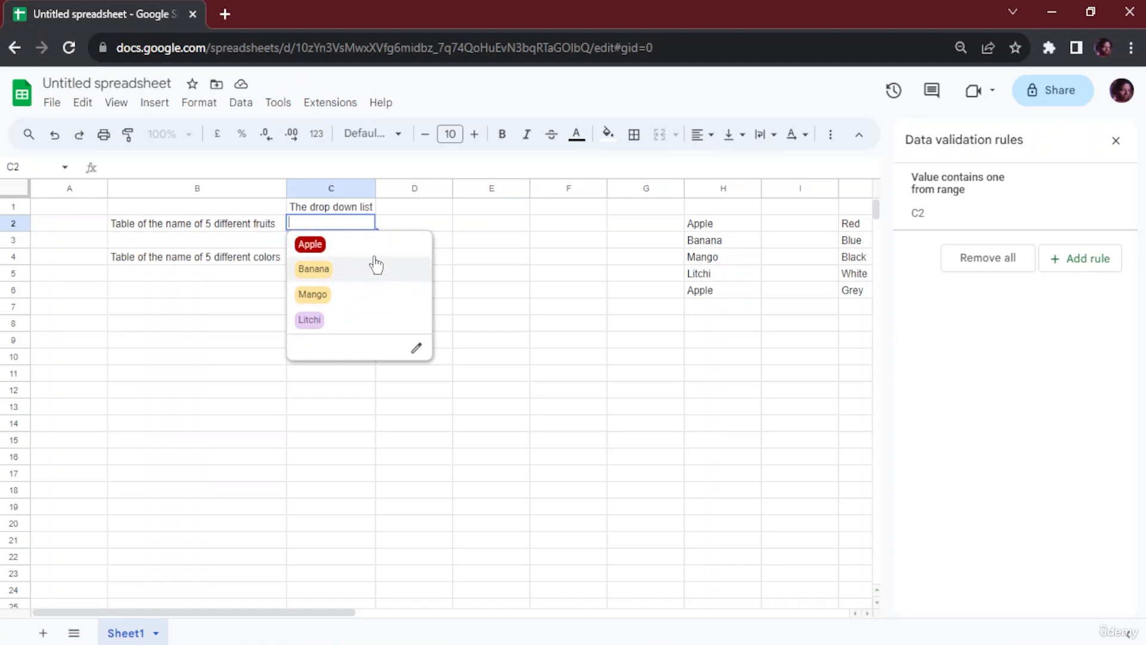
click(491, 257)
click(357, 225)
click(497, 263)
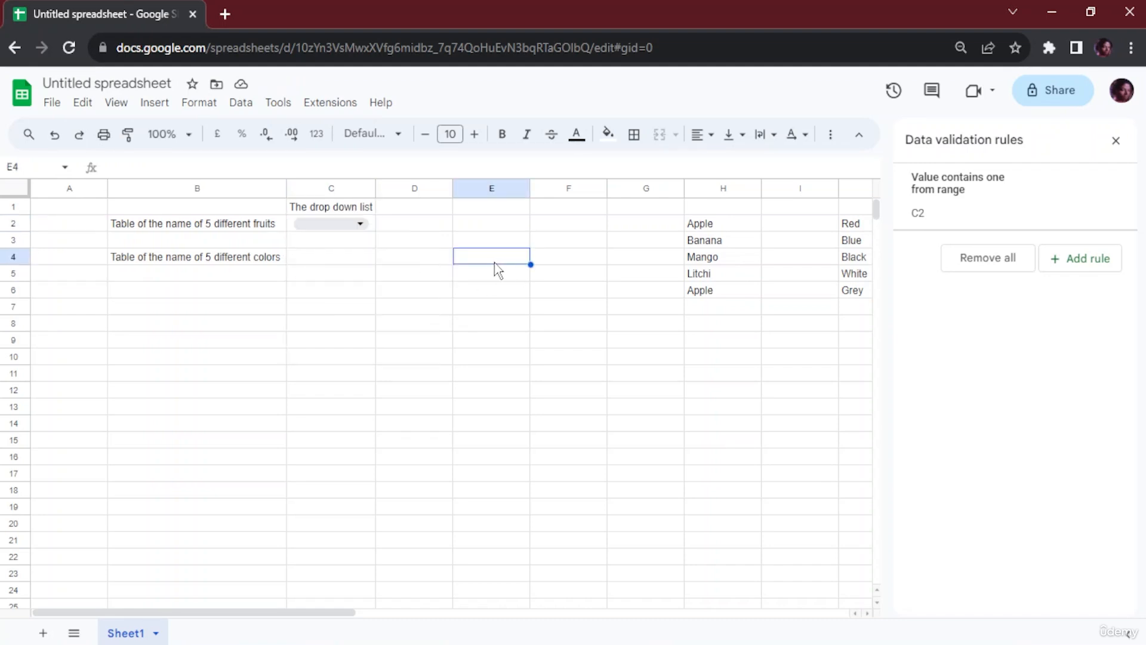
- Delete the C2 validation rule and start a new drop-down rule on the fruit range H2:H6
key(ctrl+z)
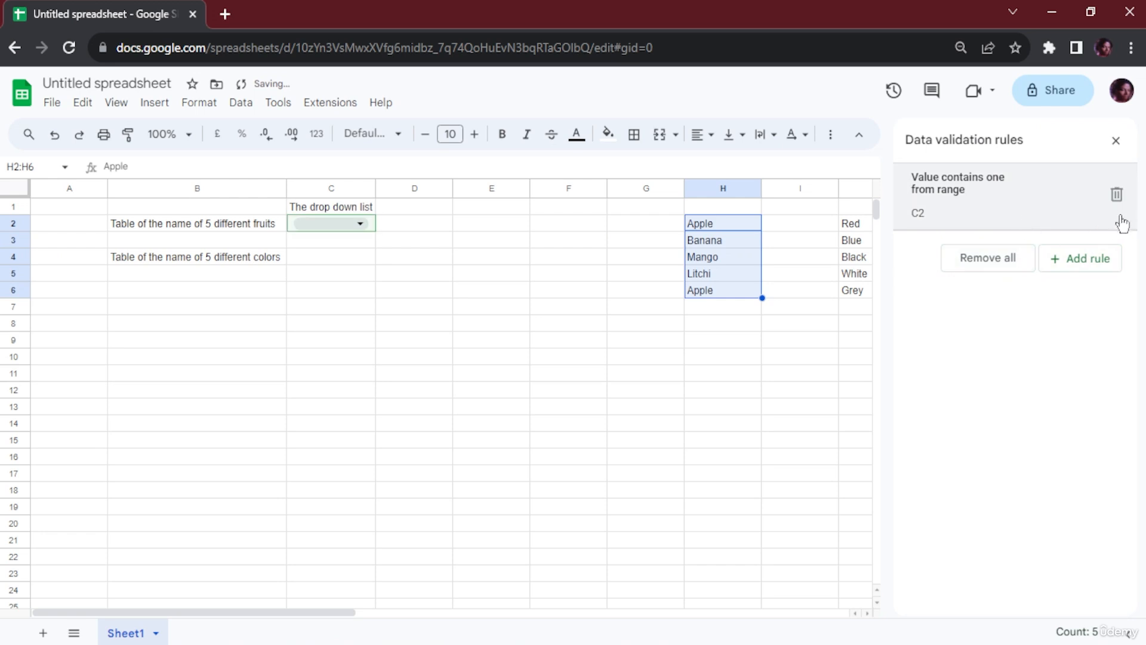
click(1117, 197)
click(1080, 191)
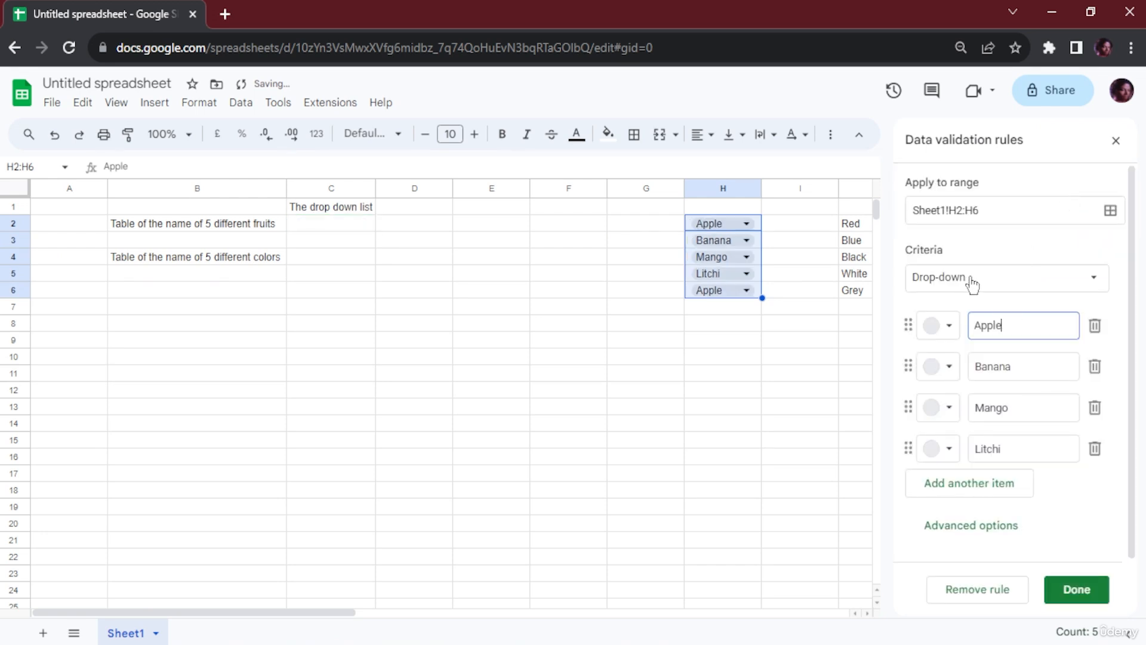
click(1115, 216)
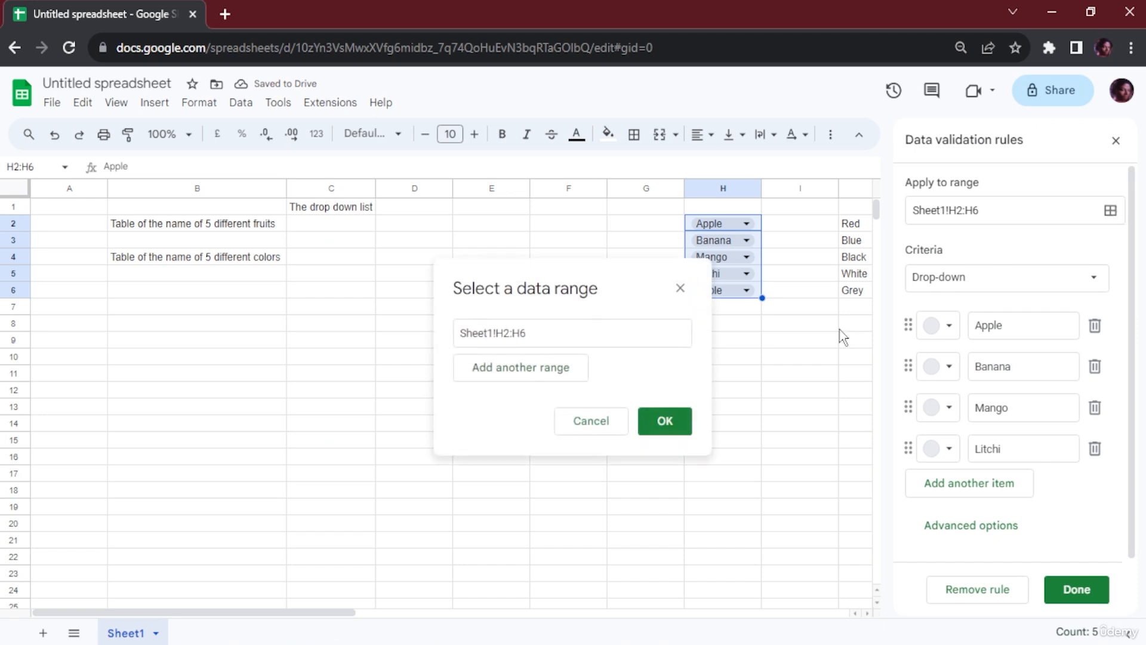
click(532, 367)
click(678, 332)
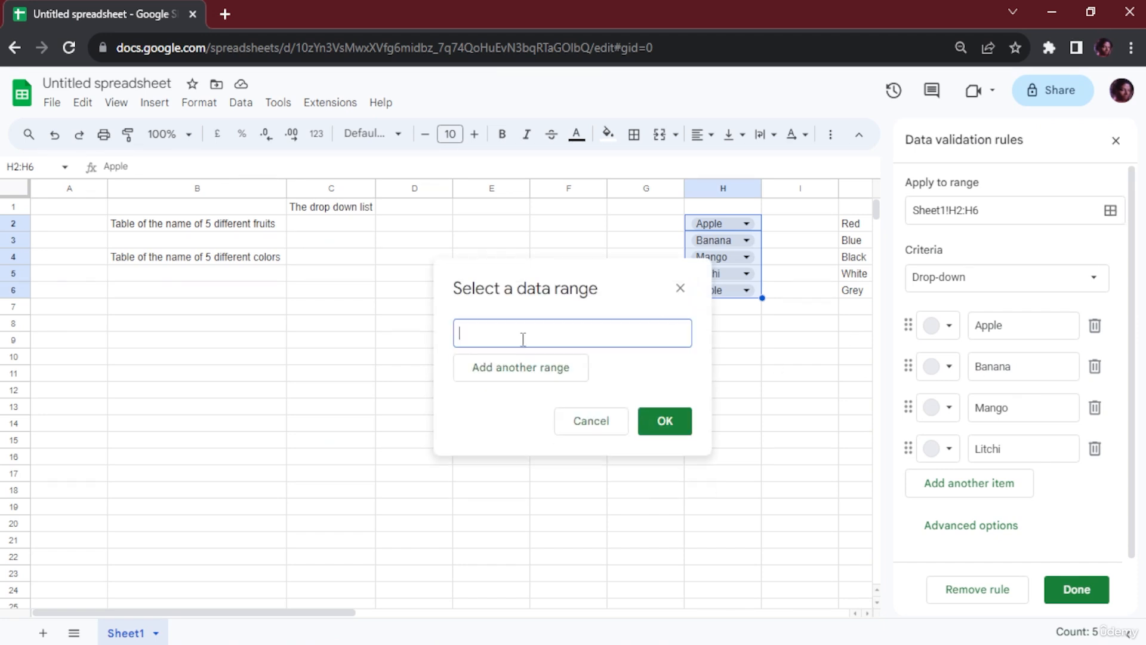
drag(710, 222, 724, 264)
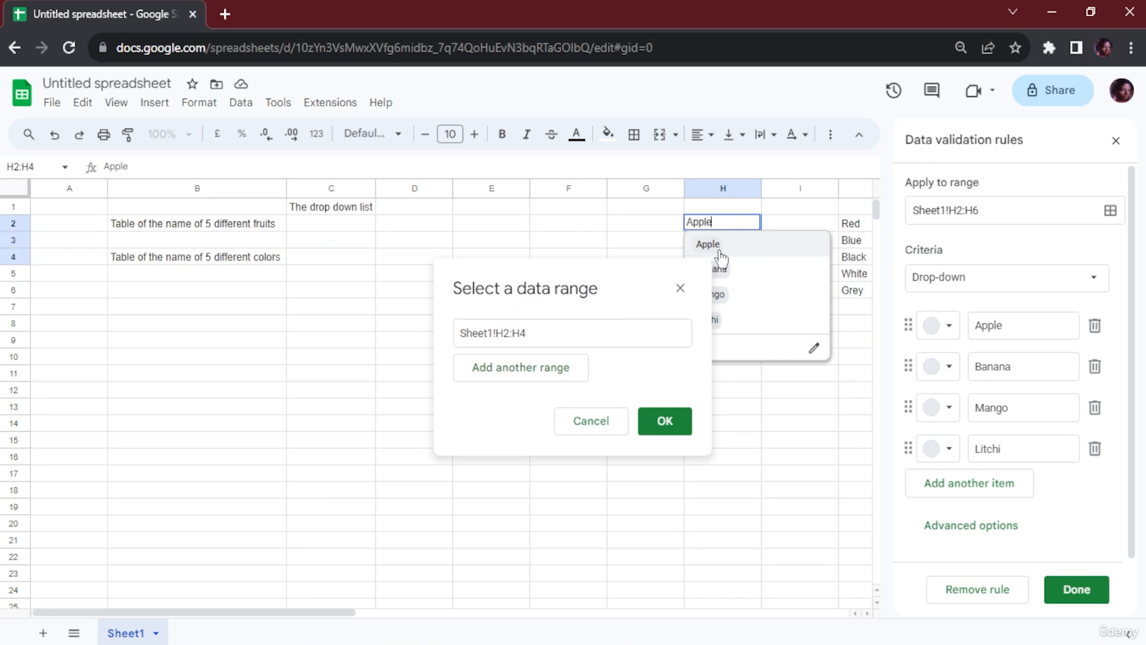
click(601, 425)
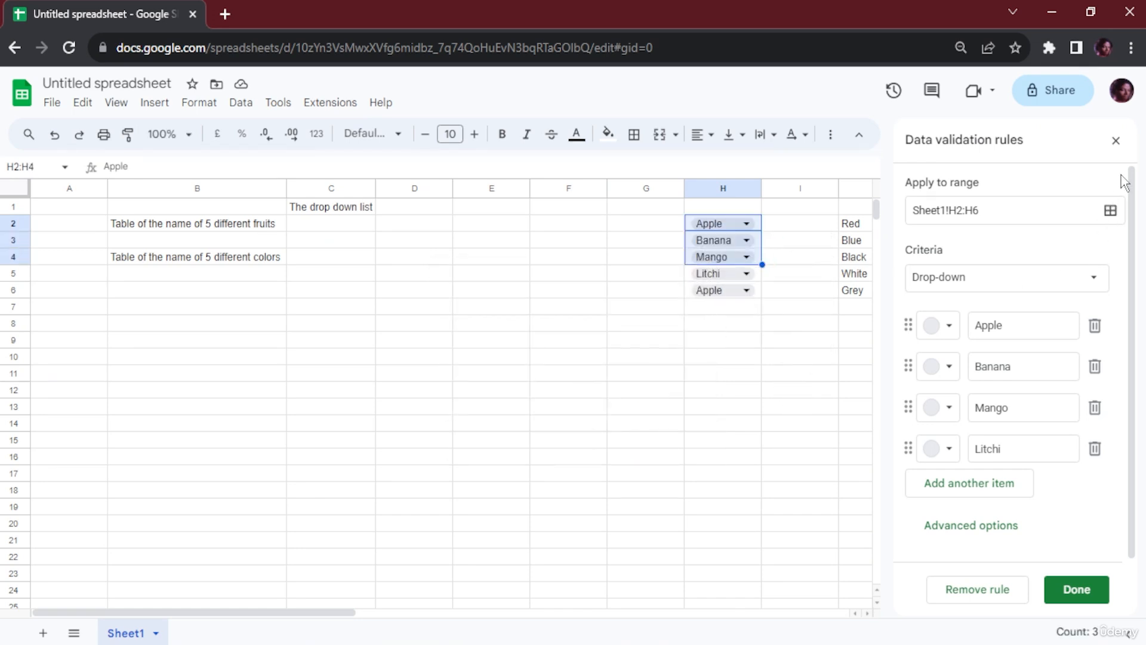
- Close the data validation rules and undo the H2:H6 rule and the deletion of the C2 rule
click(1114, 141)
click(782, 258)
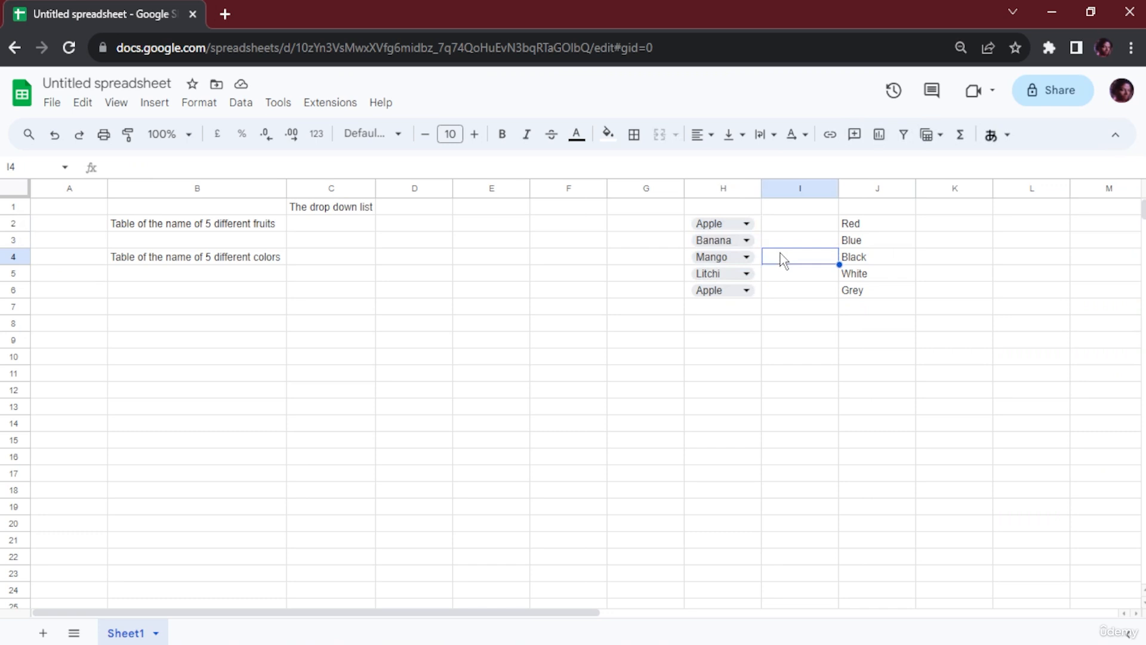
key(ctrl+z)
click(463, 327)
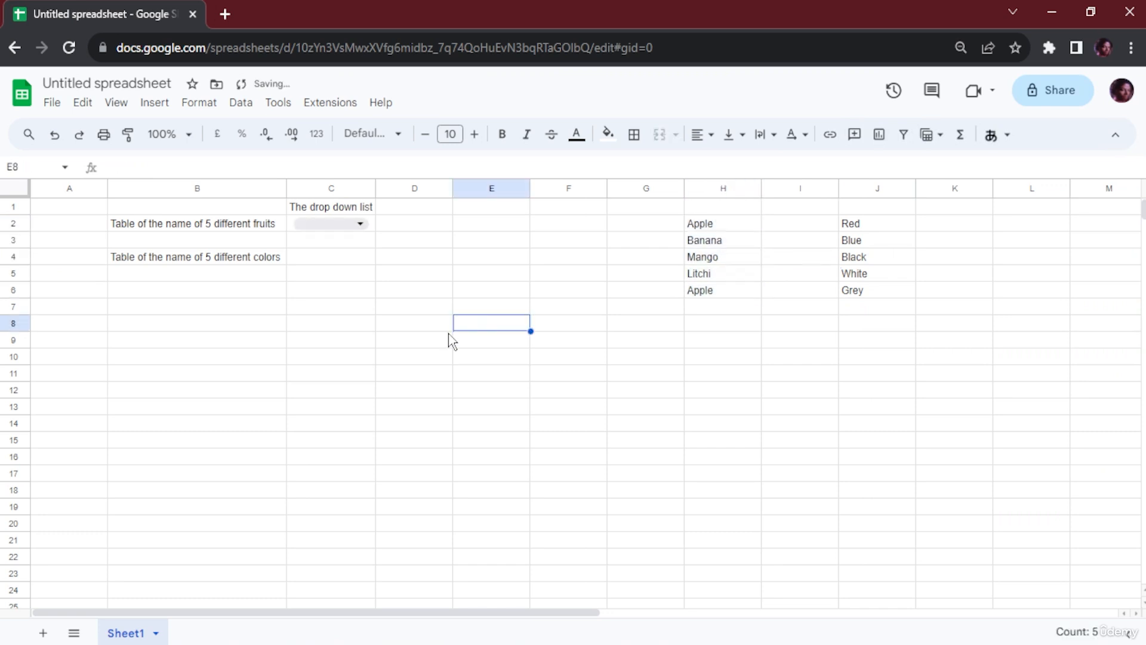
- Choose Apple from the drop-down list in C2 and clear the chosen value again
click(345, 224)
click(422, 221)
click(313, 223)
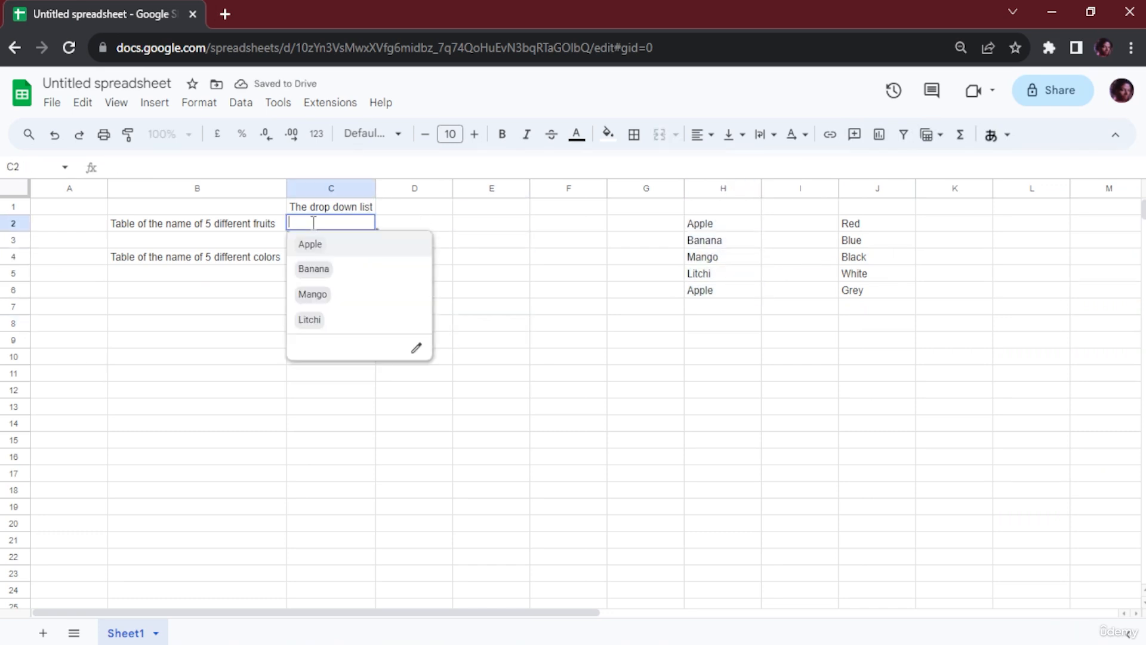
click(422, 251)
drag(454, 225, 328, 231)
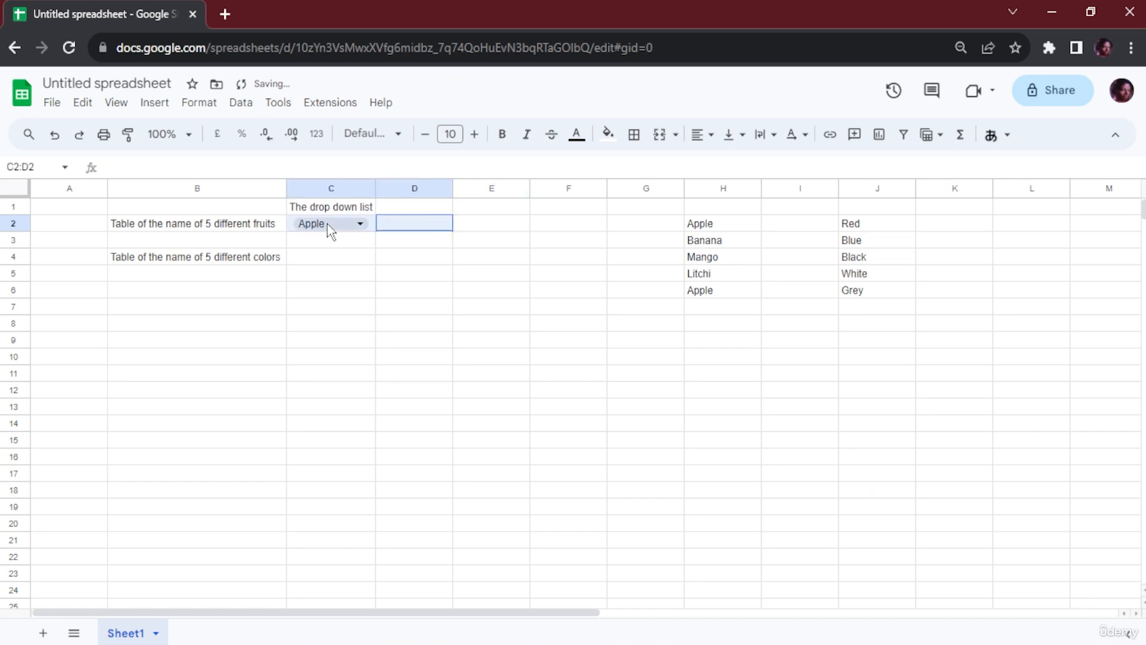
key(Delete)
click(388, 273)
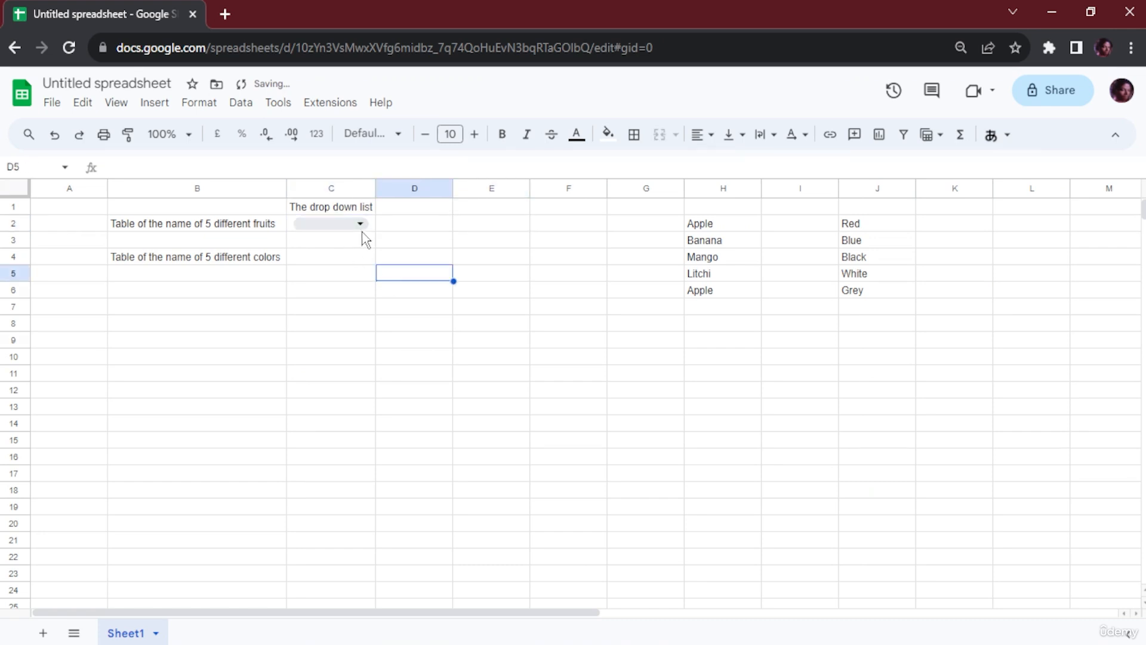
- Delete cell C2 together with its drop-down list, shifting the remaining cells of the row left
right_click(312, 224)
scroll(405, 545, down, 1)
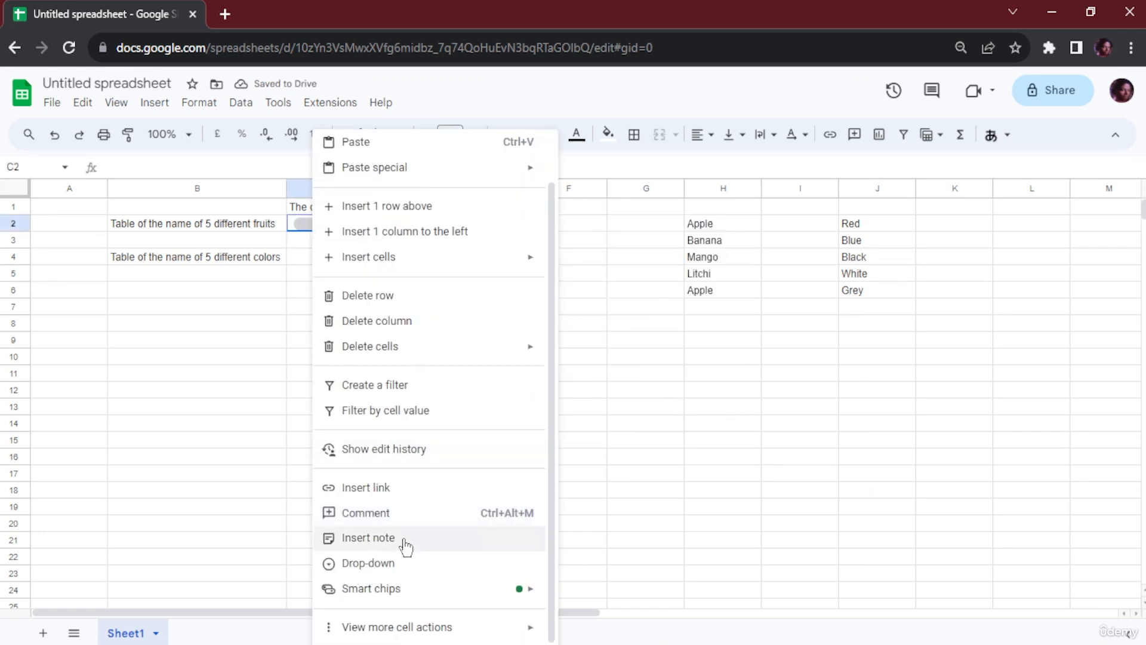
scroll(393, 484, up, 1)
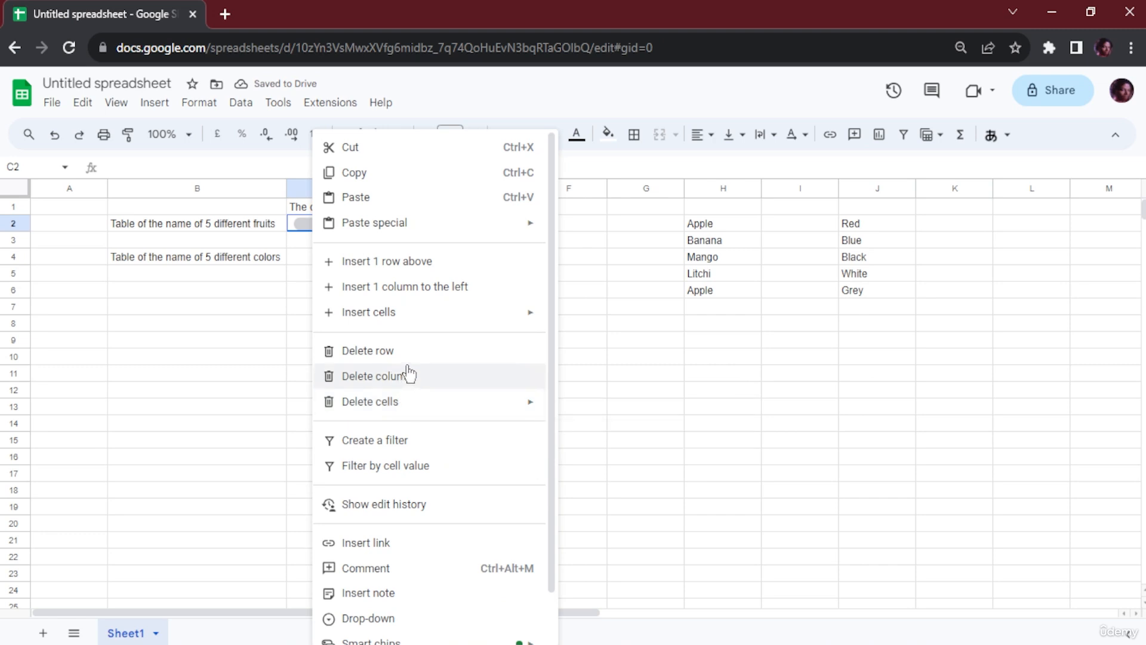
mouse_move(412, 403)
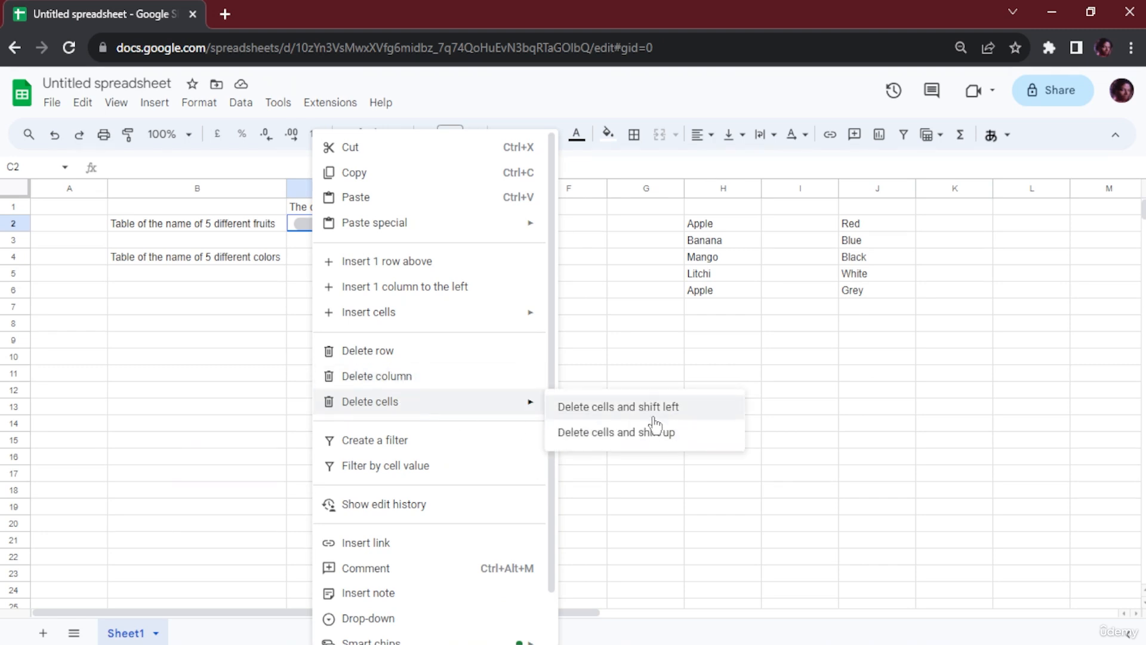
click(675, 409)
click(677, 418)
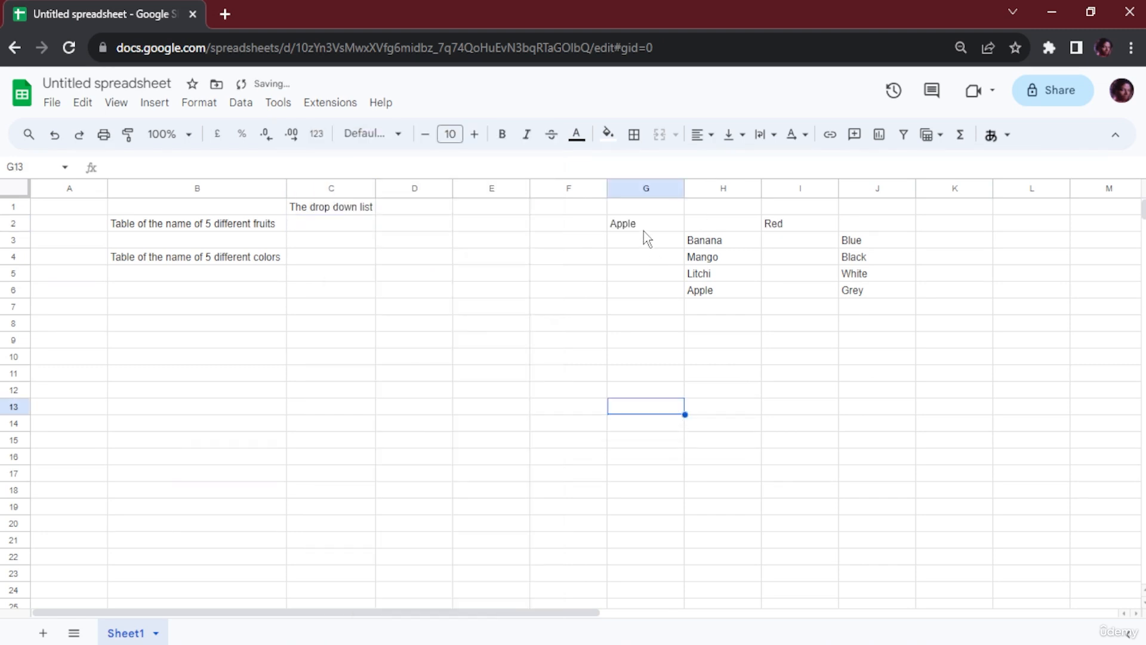
- Move the displaced Apple entry from G2 back to H2 above the other fruits
click(597, 227)
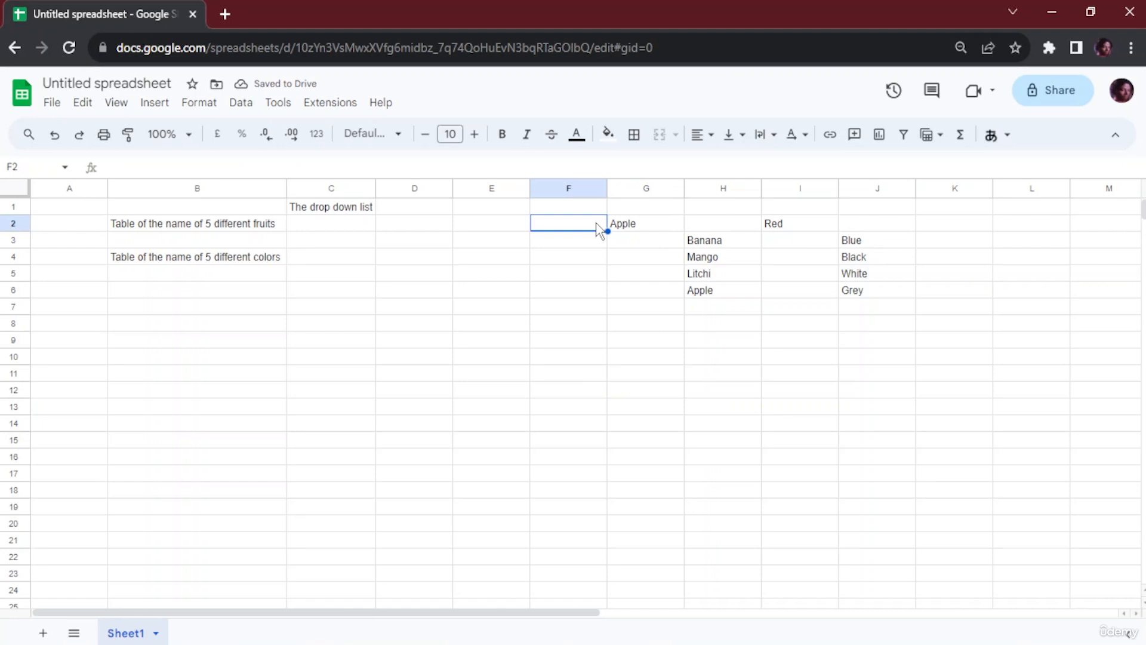
click(636, 226)
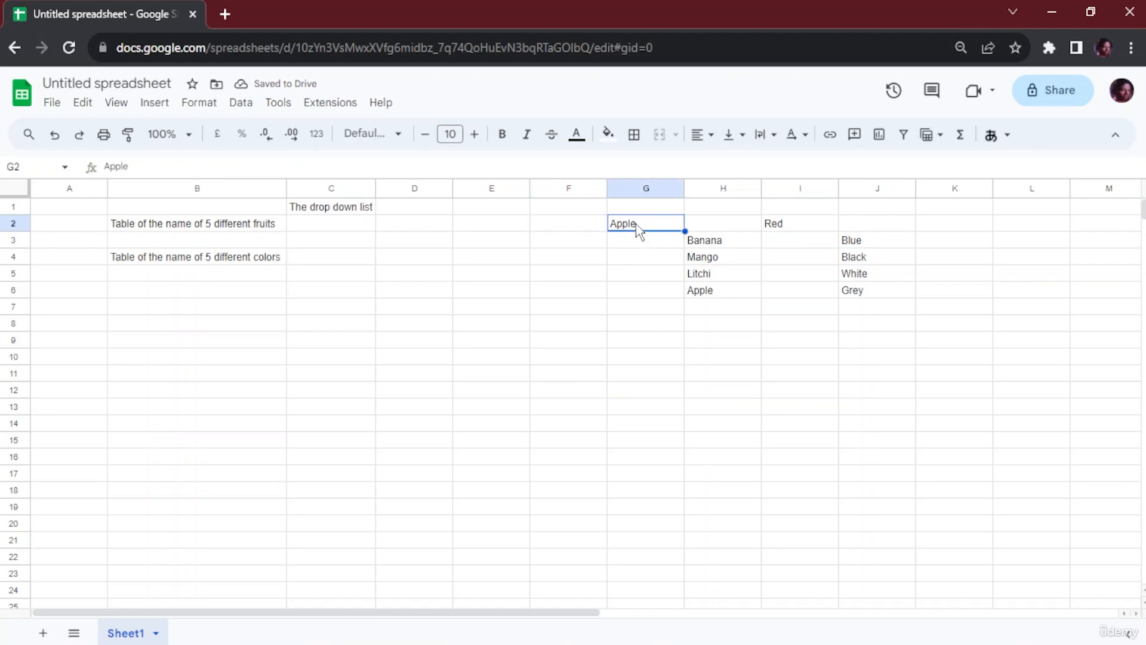
key(ctrl+c)
click(729, 230)
key(ctrl+v)
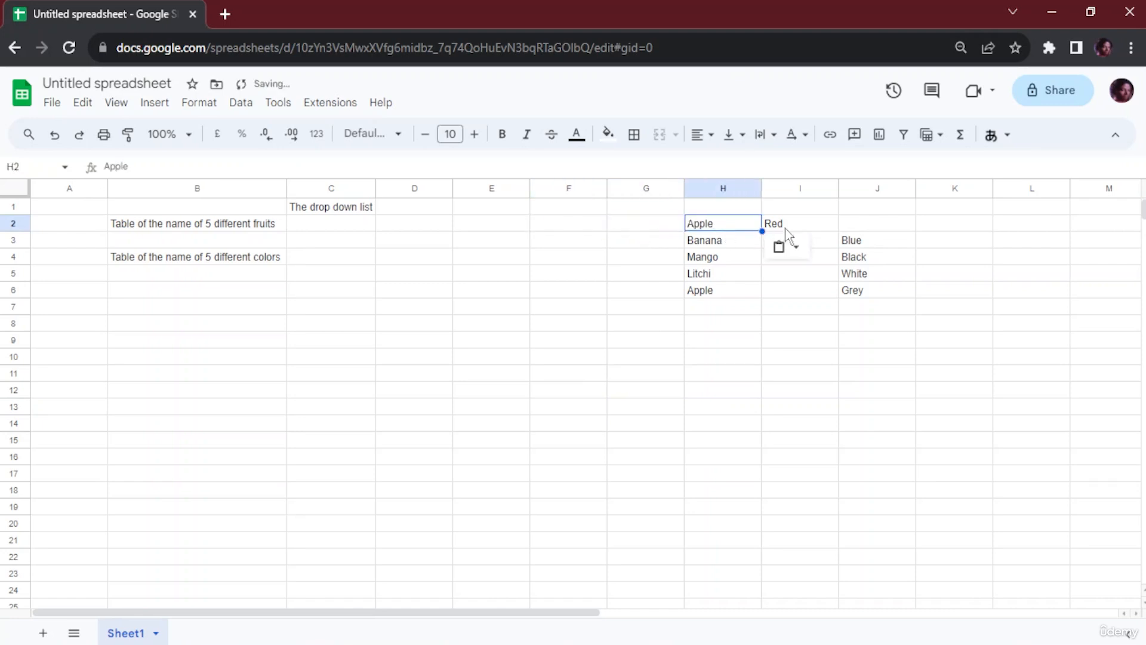
- Move the displaced Red entry from I2 back to J2 above the other colors
click(804, 225)
key(ctrl+x)
click(878, 225)
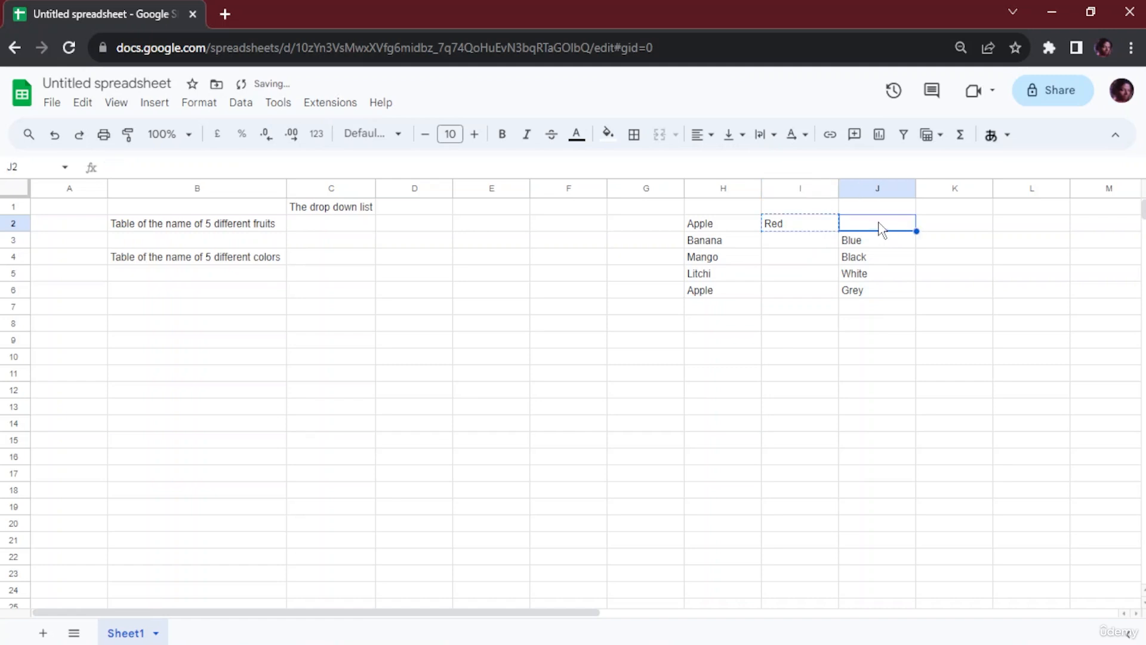
key(ctrl+v)
click(719, 341)
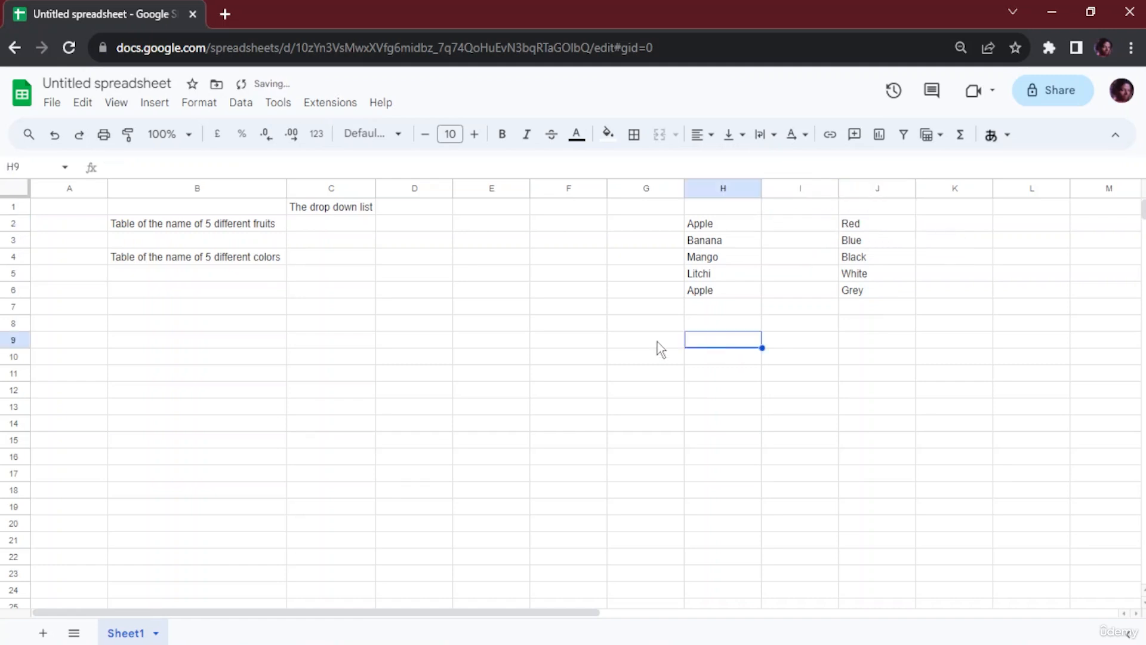
click(334, 210)
click(325, 230)
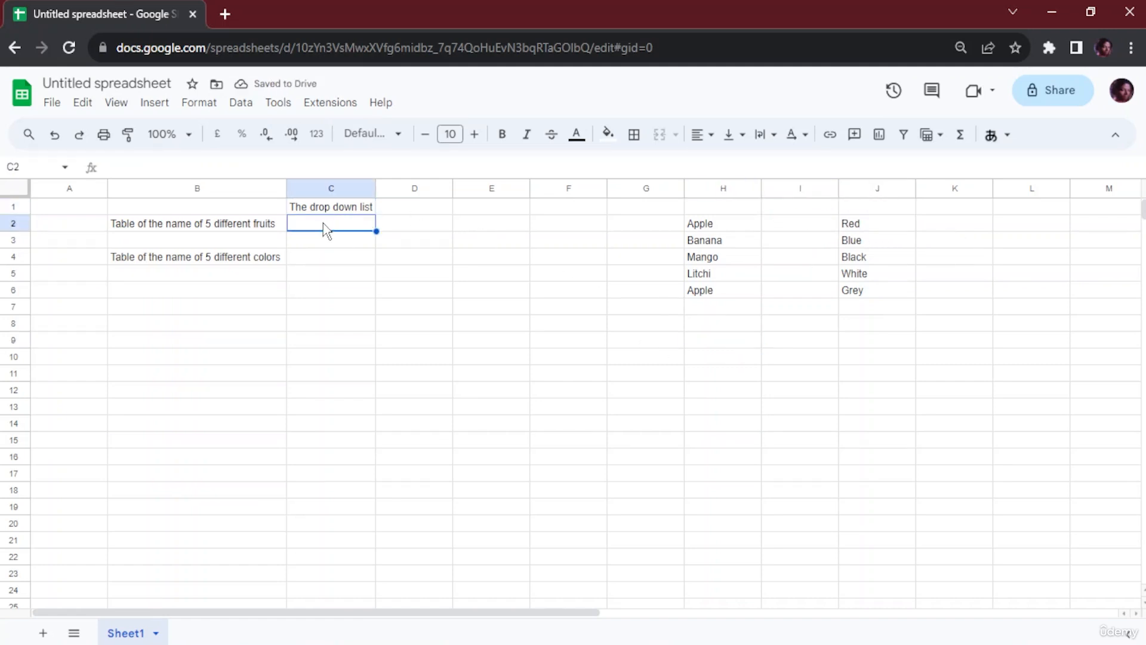
right_click(326, 230)
scroll(423, 492, down, 1)
mouse_move(493, 634)
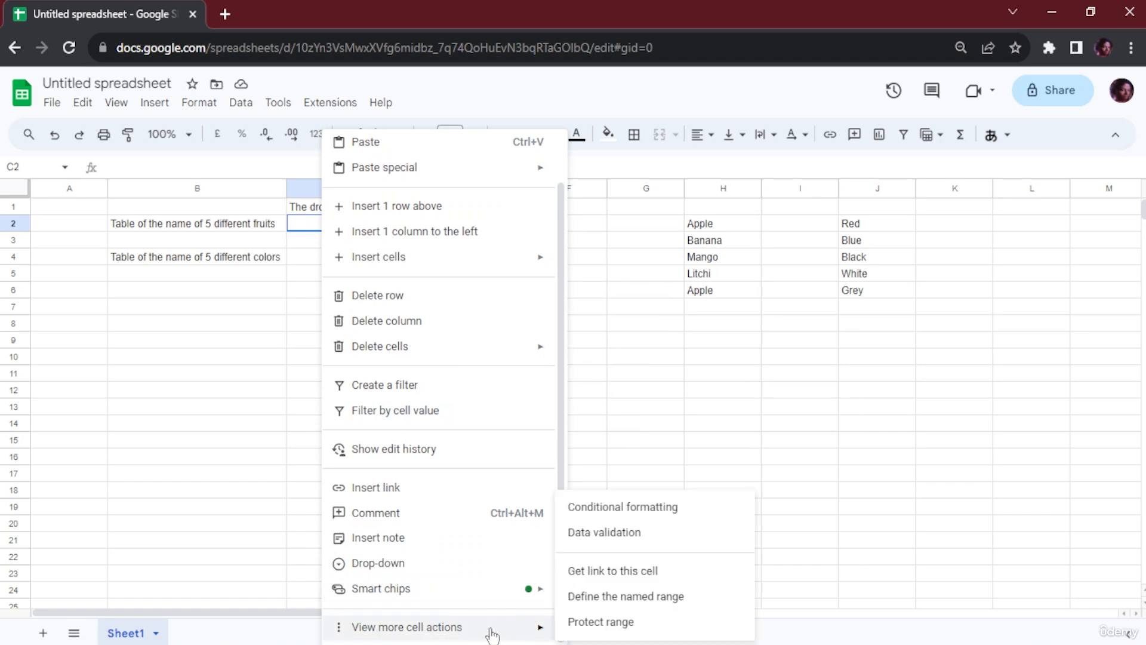
click(272, 458)
- Open the data validation rules and add a new rule for cell C2
click(245, 106)
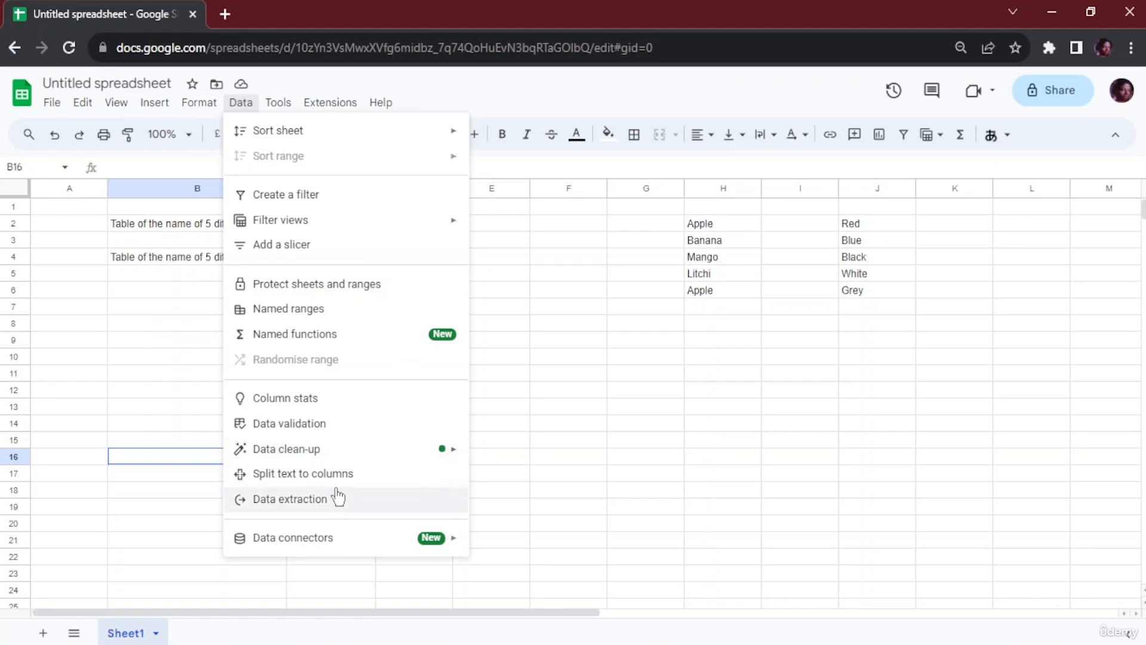
click(303, 426)
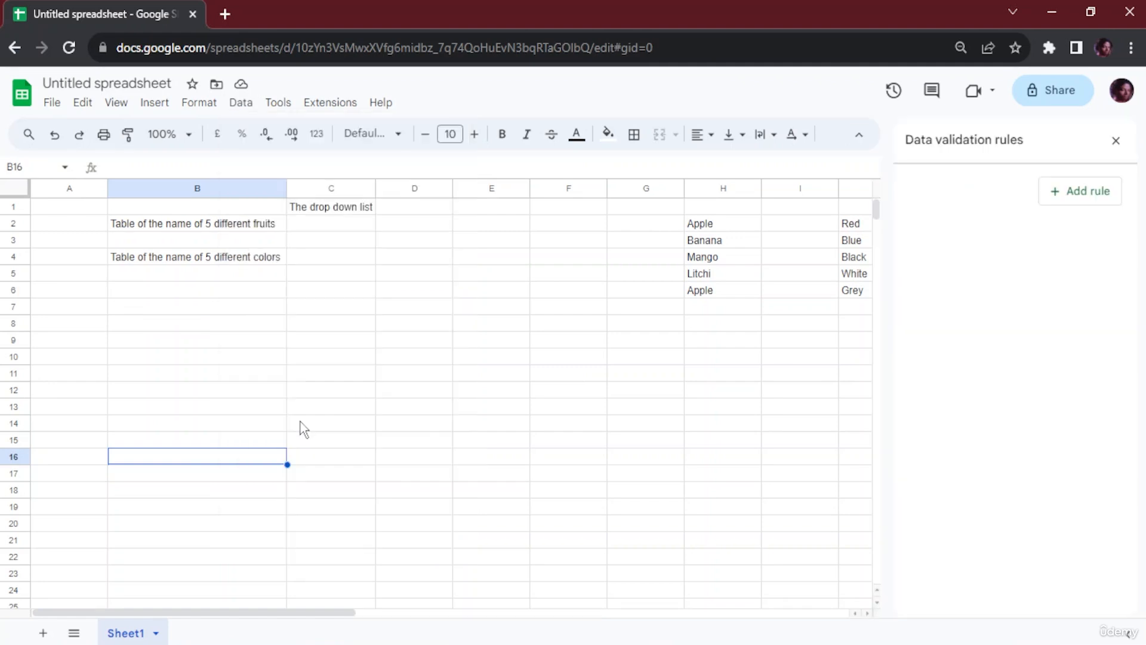
click(332, 234)
click(1081, 193)
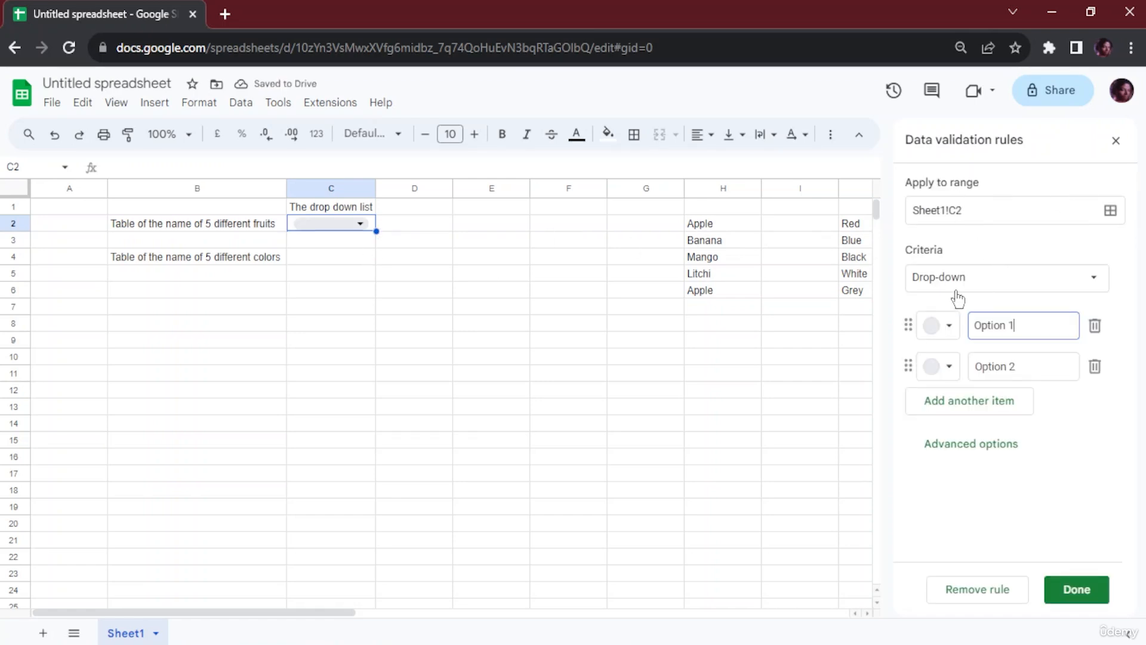
- Set the C2 rule's criteria to Drop-down (from a range) with Sheet1!H2:H6 as the source
click(979, 285)
click(1011, 317)
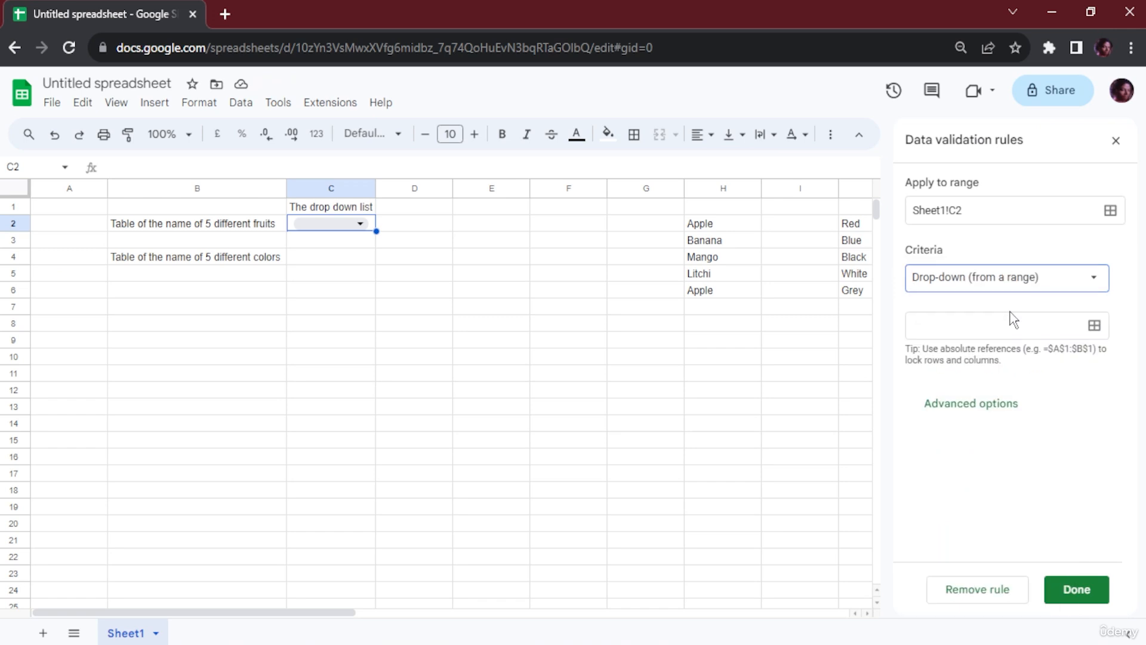
click(979, 328)
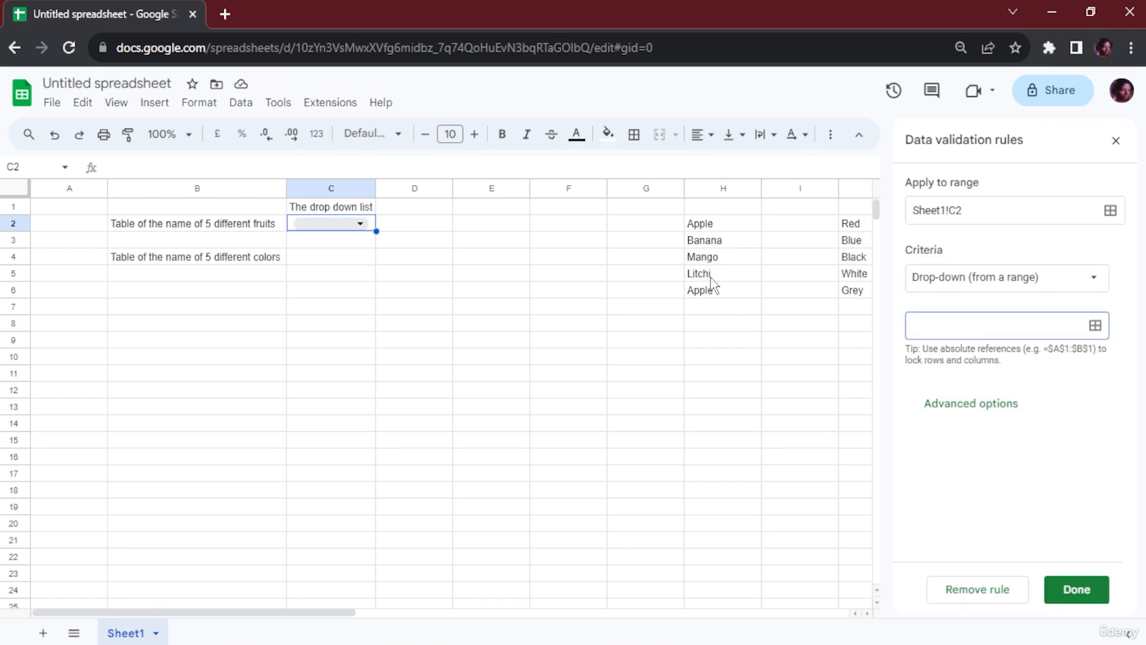
drag(702, 230, 725, 287)
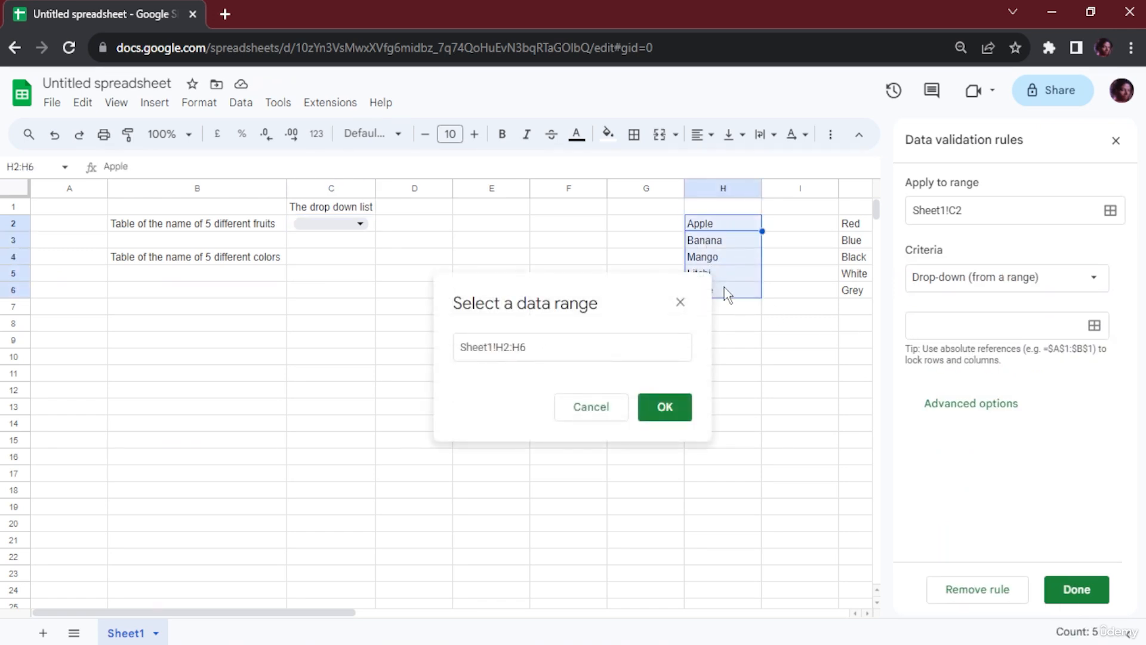
click(684, 406)
- Expand the C2 rule's advanced options and enable showing help text for a selected cell
scroll(1047, 414, down, 1)
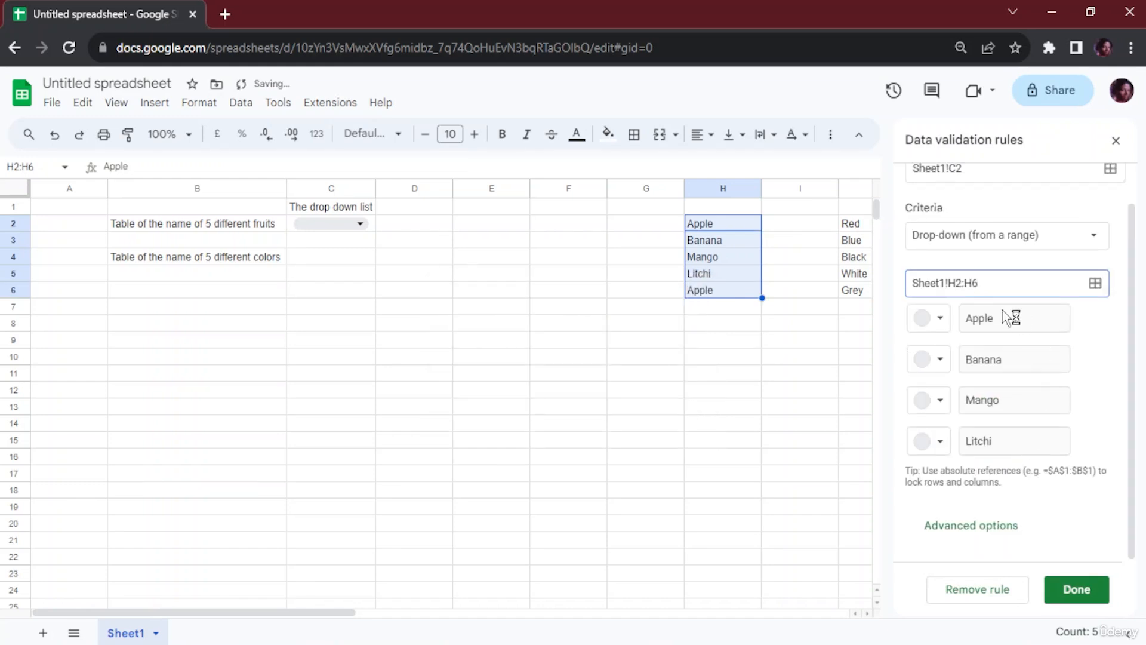
scroll(997, 423, up, 1)
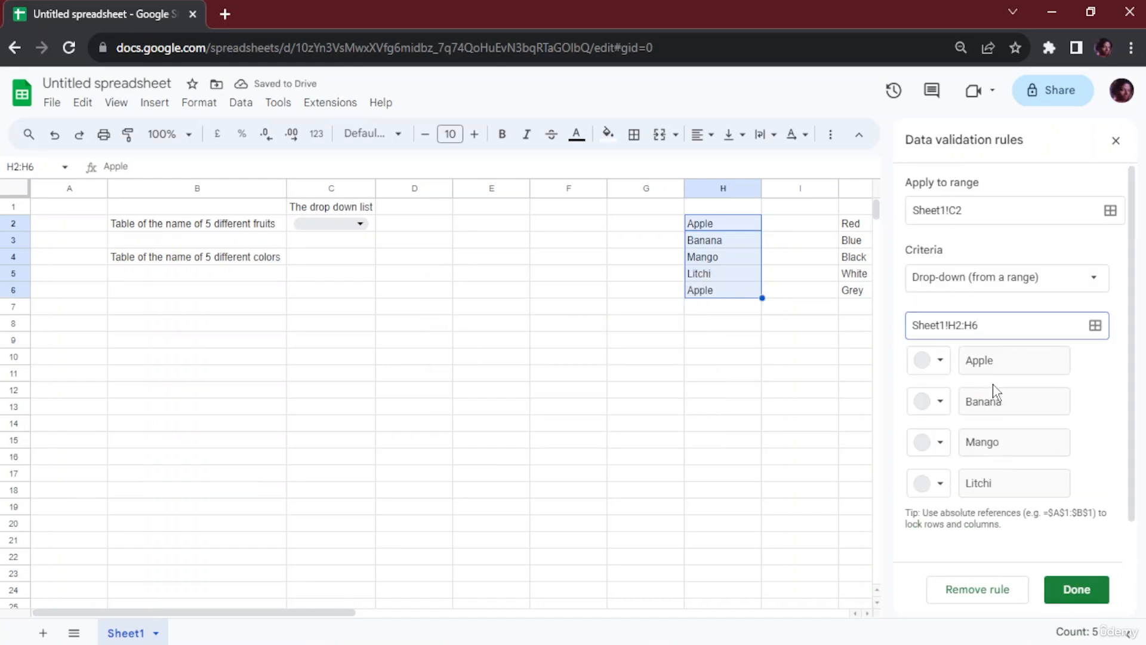
scroll(1002, 430, down, 1)
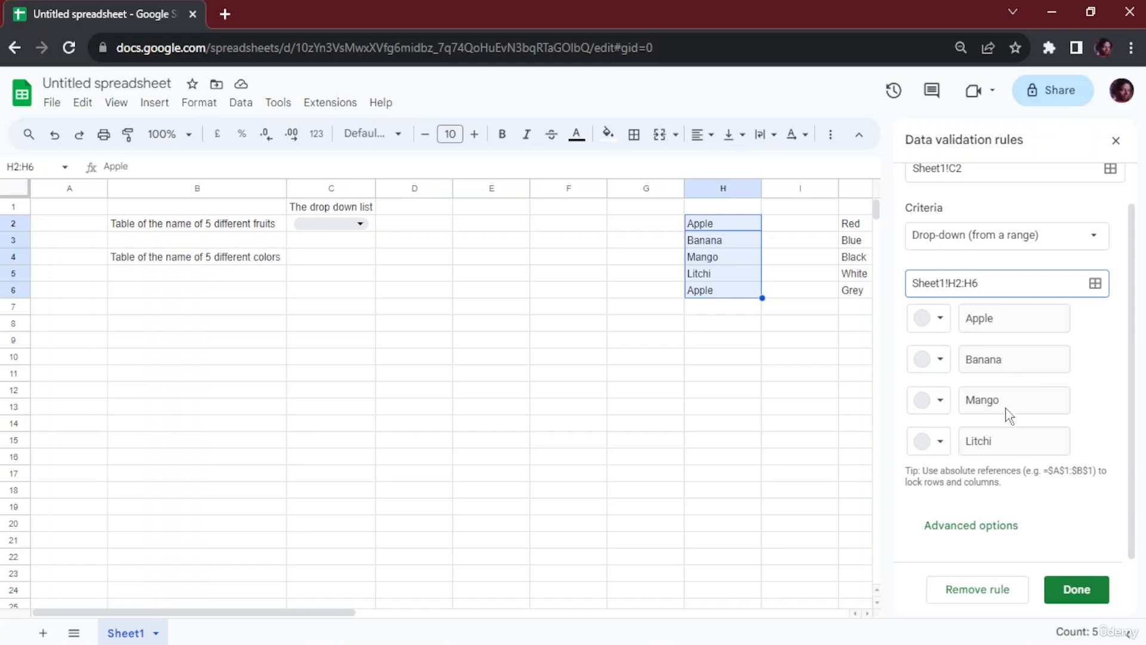
click(991, 525)
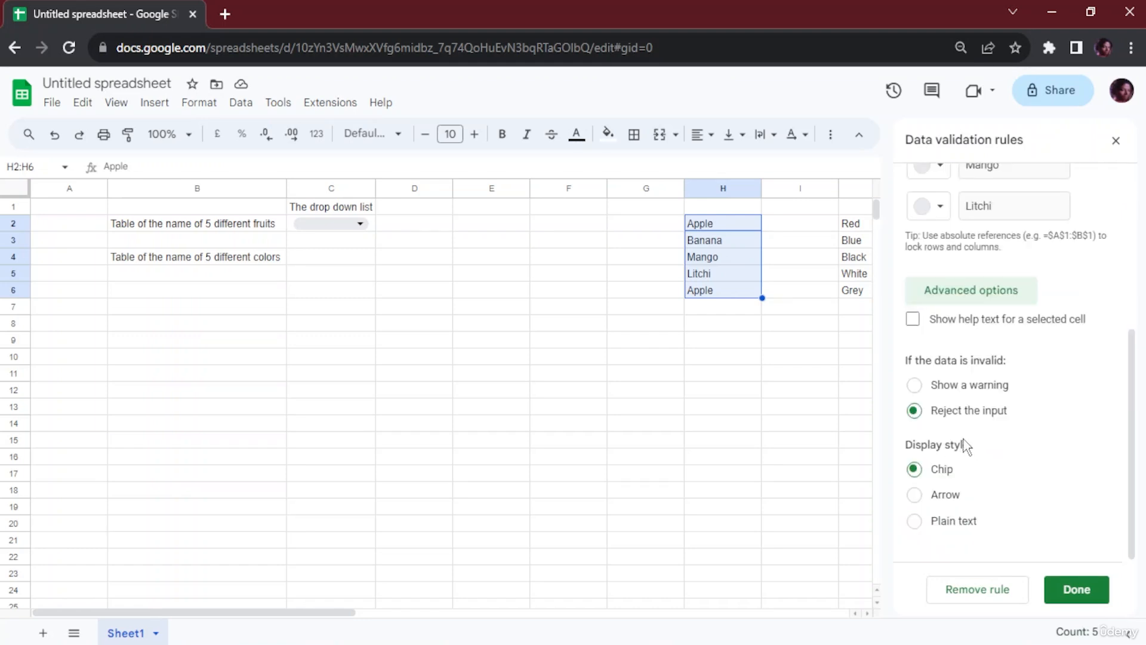
click(912, 320)
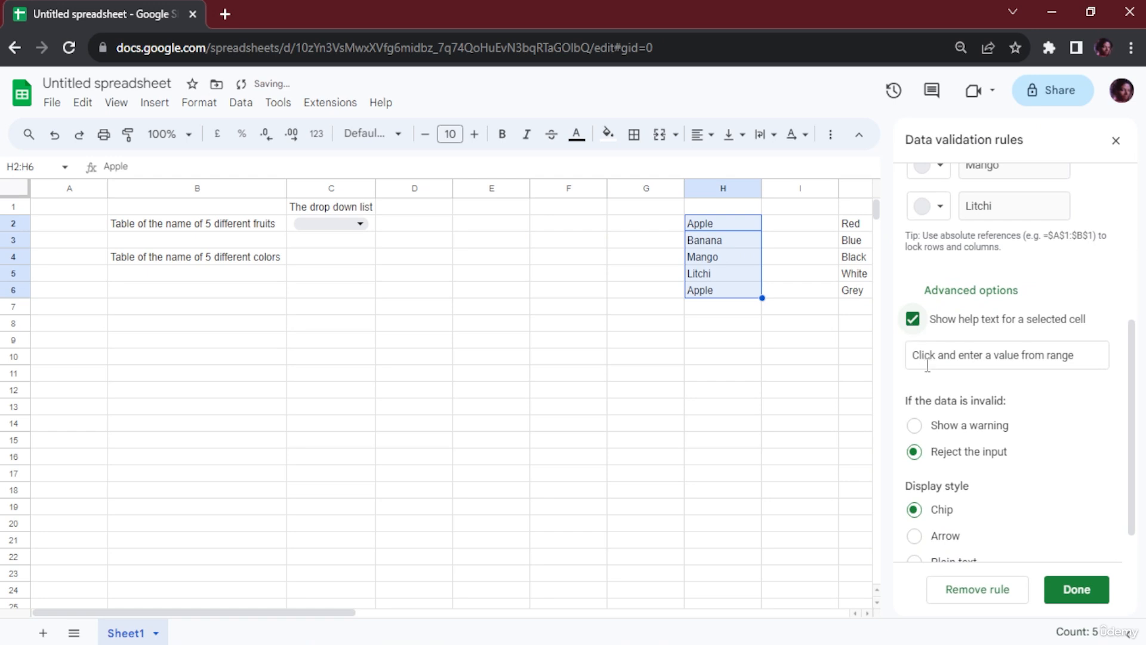
- Try the Arrow and Plain text display styles for the C2 rule, return to Chip, and save the rule
scroll(927, 365, down, 1)
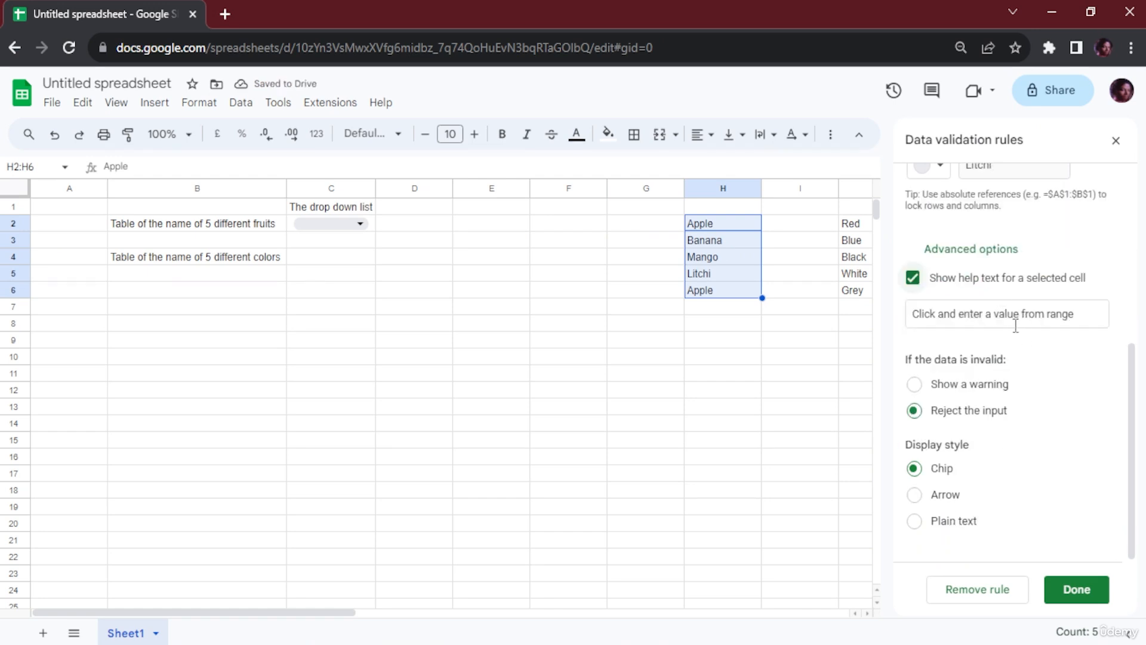
scroll(1003, 325, up, 5)
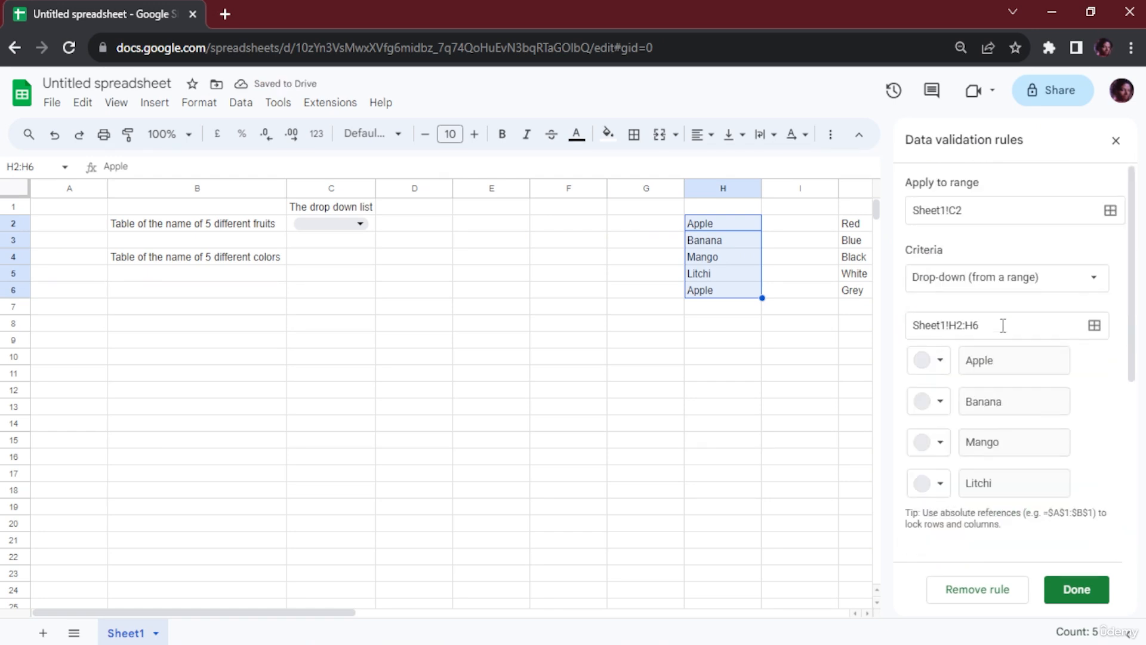
scroll(1003, 326, down, 5)
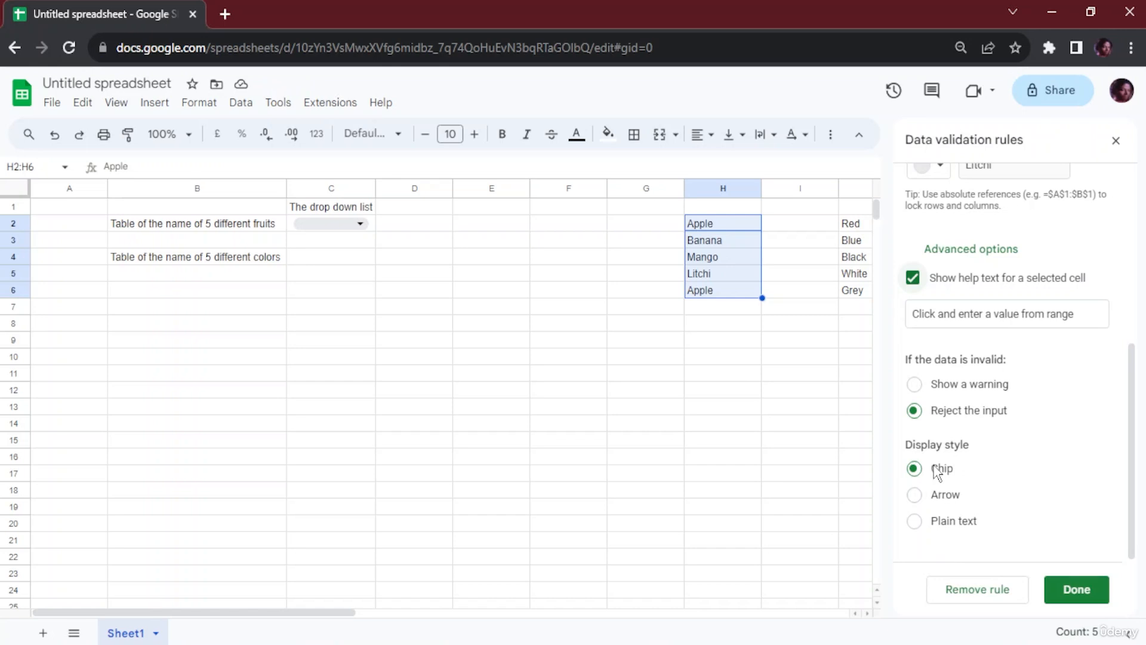
click(942, 496)
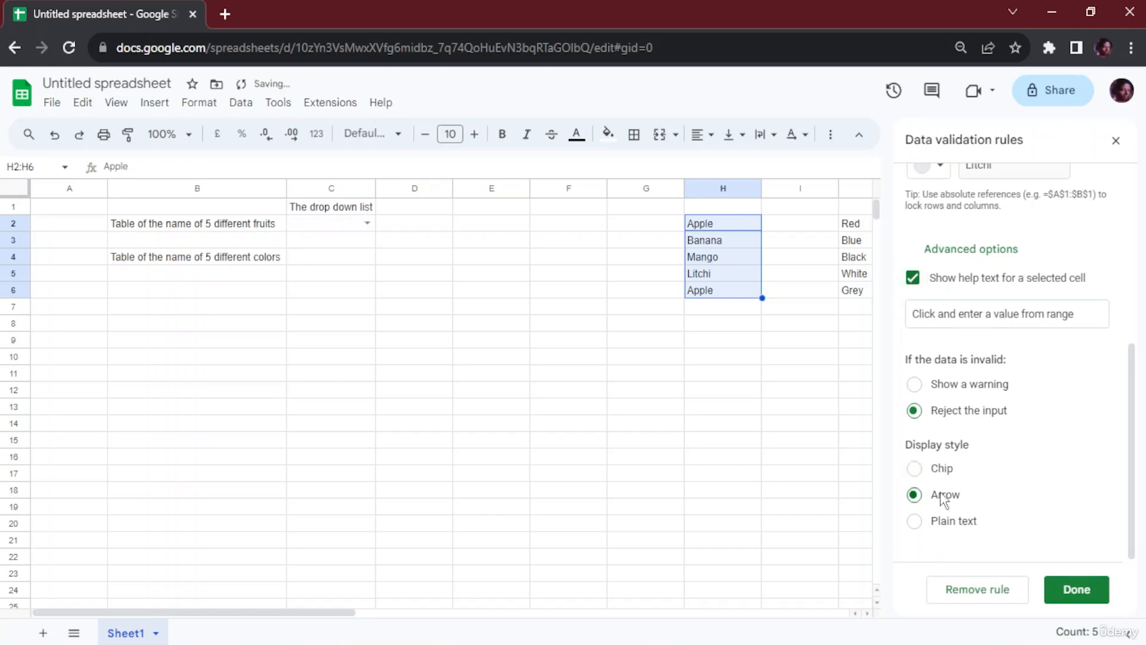
click(913, 521)
click(918, 504)
click(914, 470)
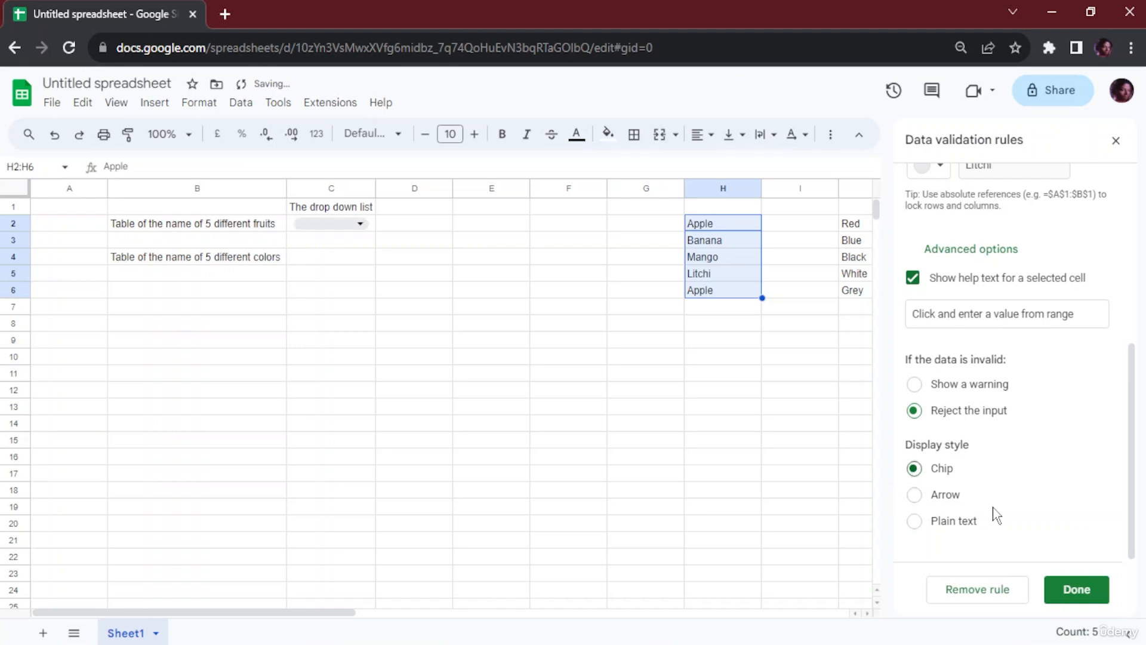
click(1078, 591)
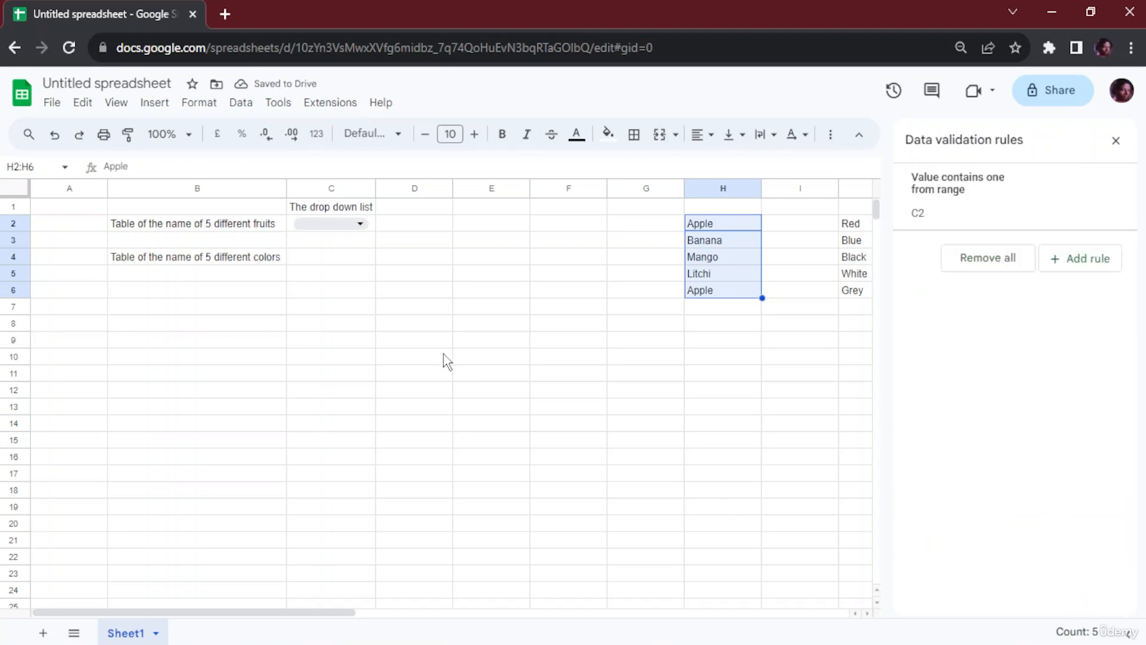
- Choose Banana from the fruit drop-down in C2 and close the data validation rules
click(361, 223)
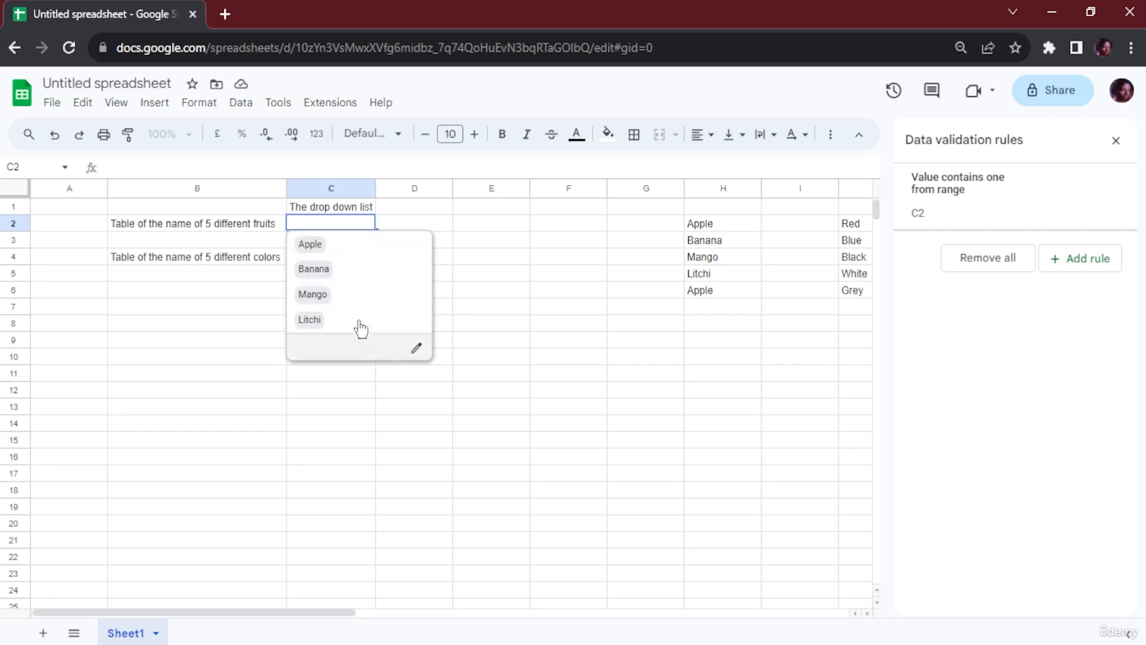
click(416, 348)
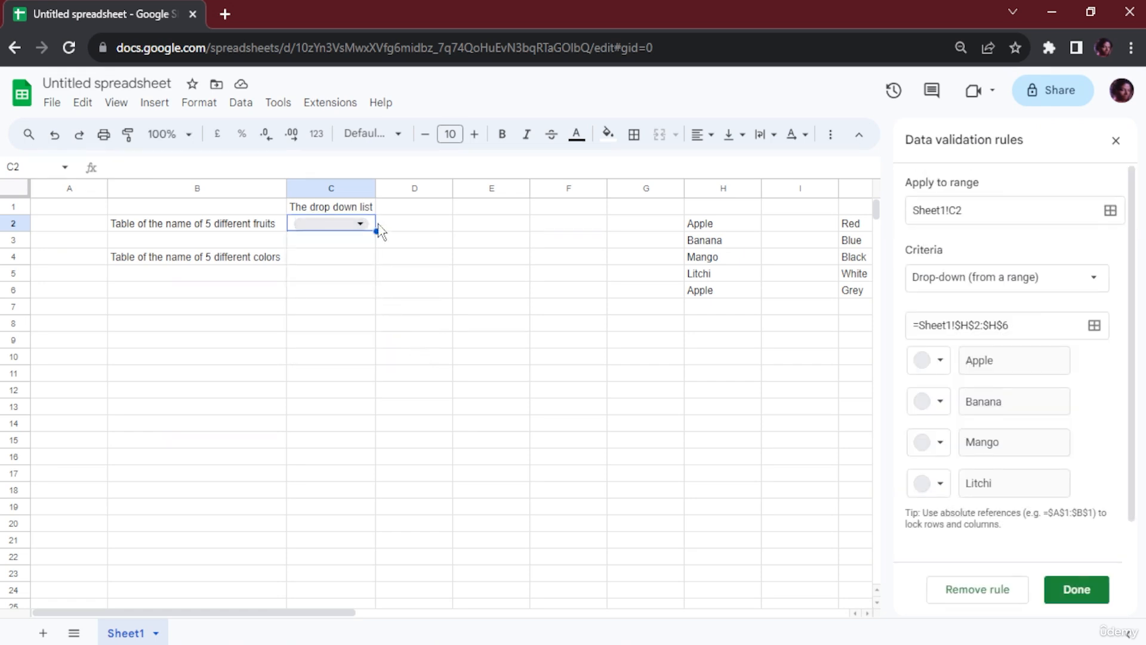
click(357, 222)
click(357, 269)
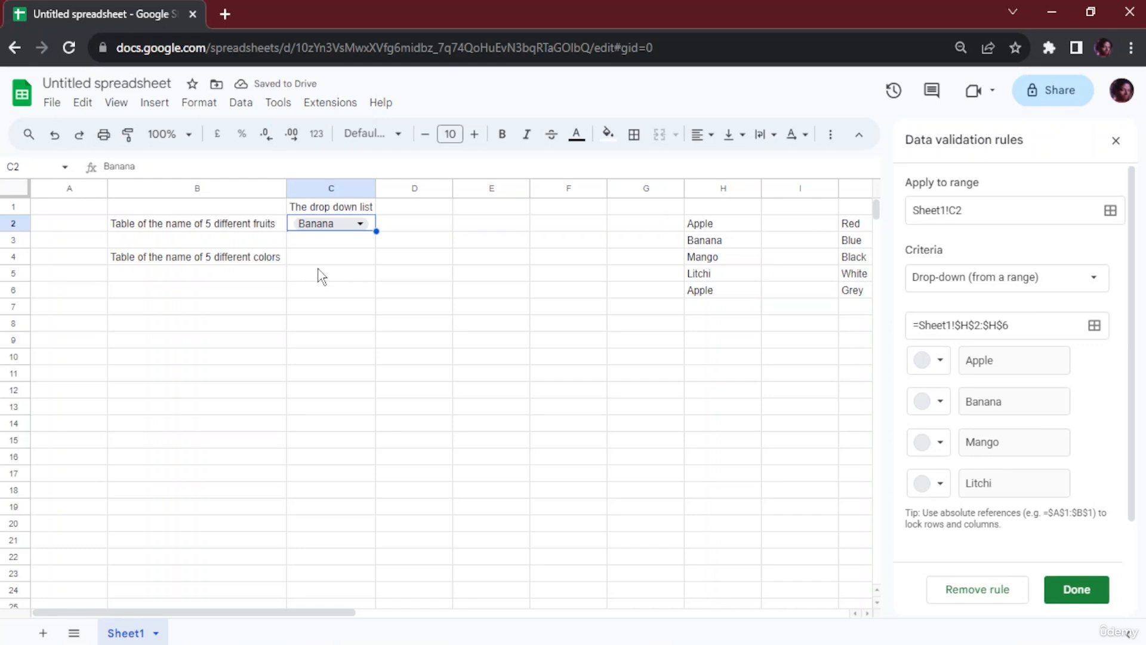
click(1116, 140)
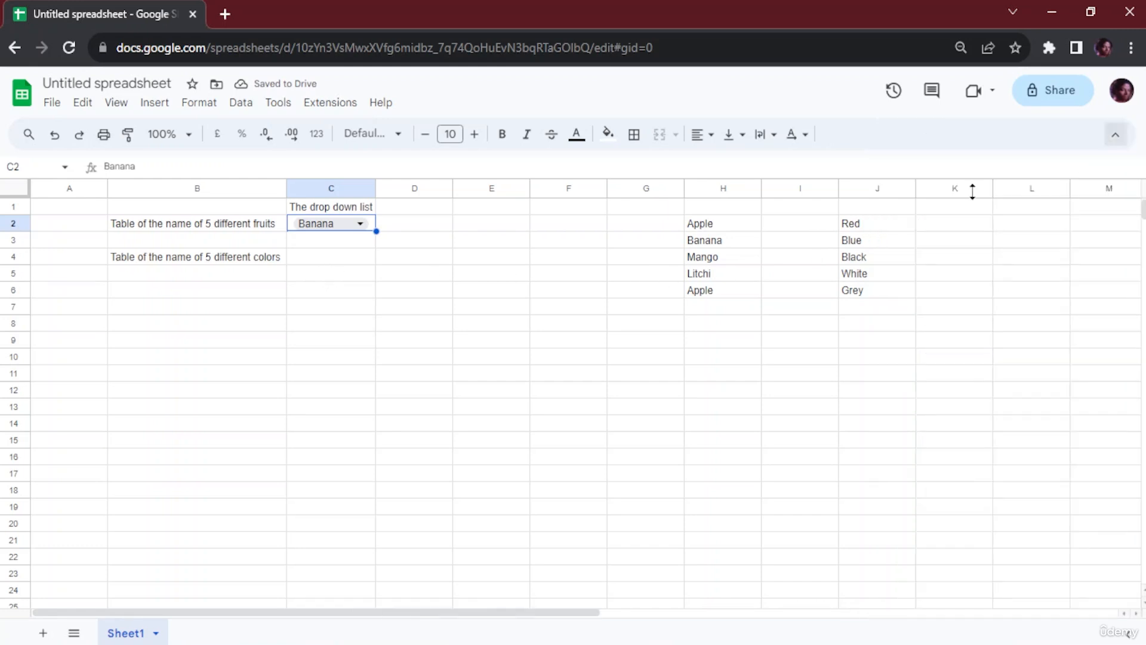
- Open the data validation rules for cell C4 and add a new rule
click(321, 258)
right_click(320, 263)
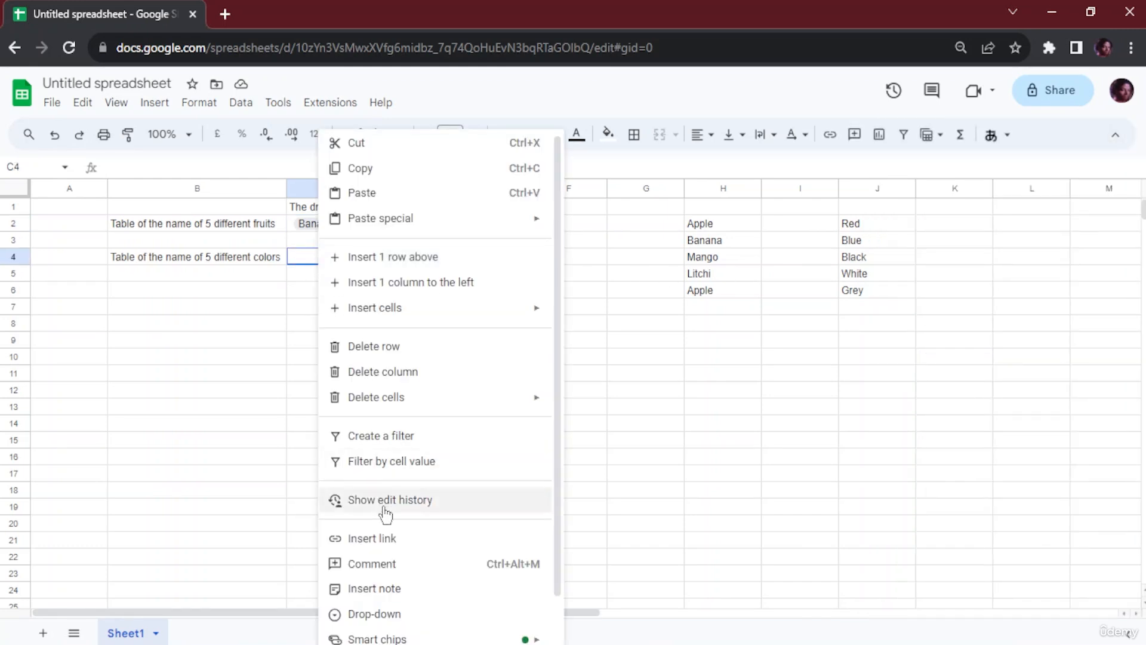
scroll(366, 599, down, 1)
mouse_move(429, 632)
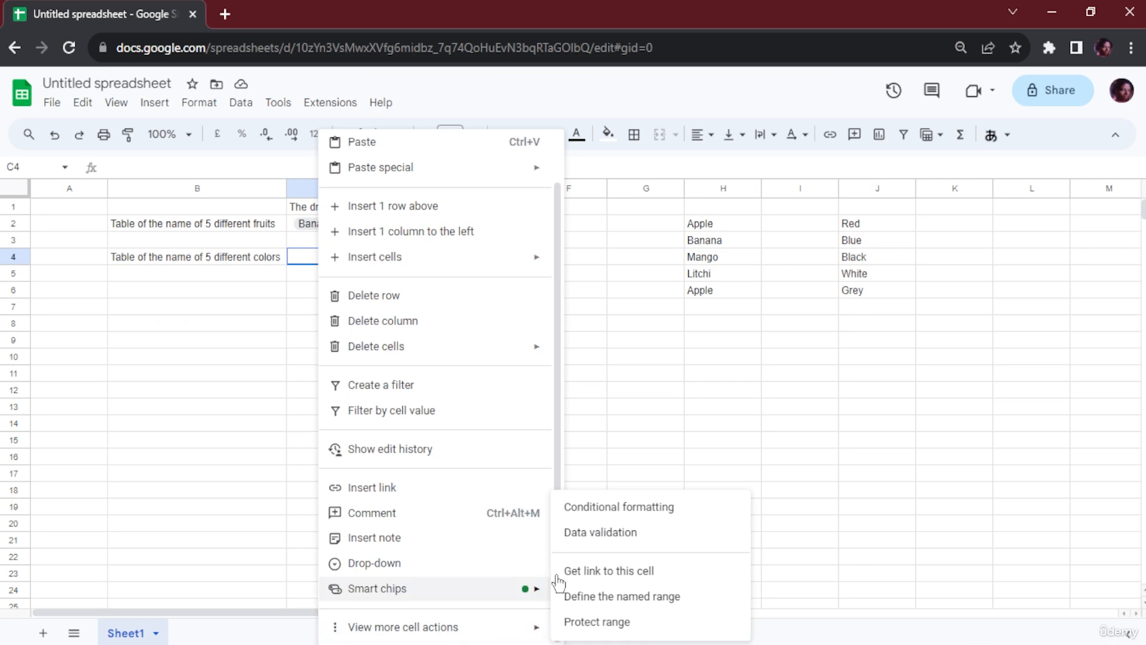
click(607, 541)
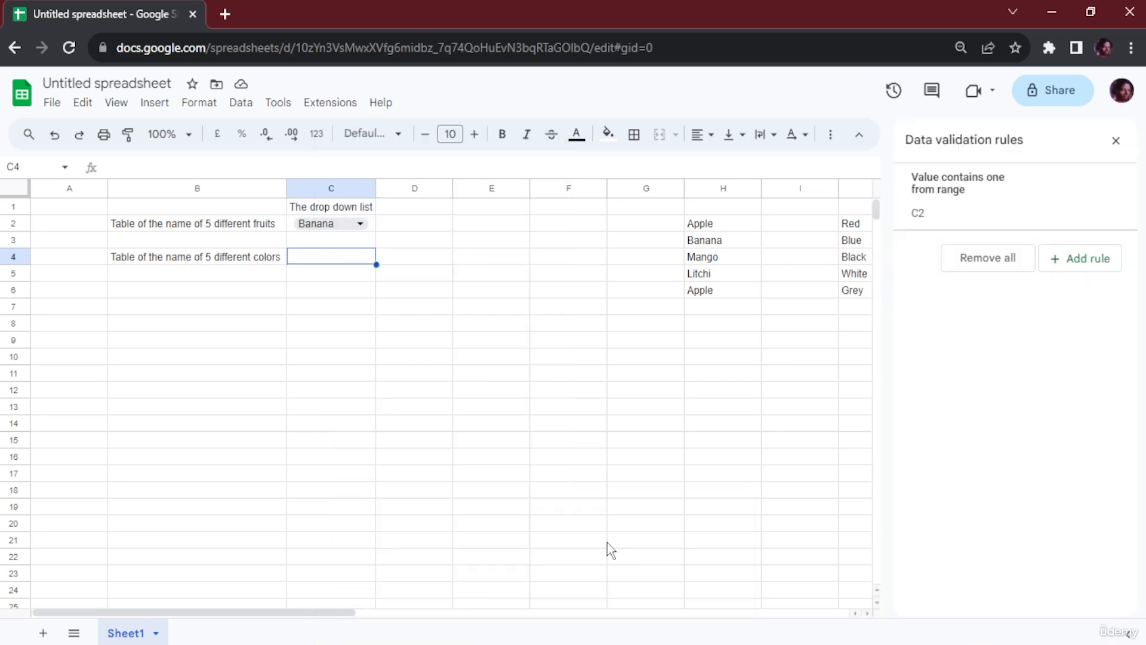
click(1073, 261)
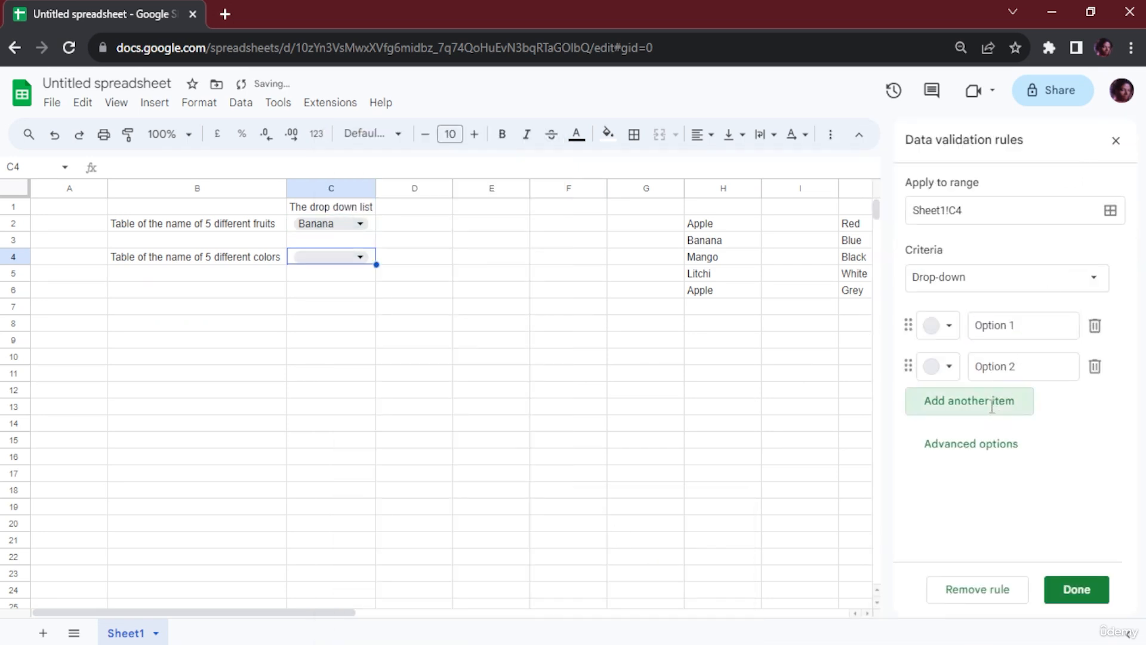
click(958, 405)
click(991, 449)
click(987, 484)
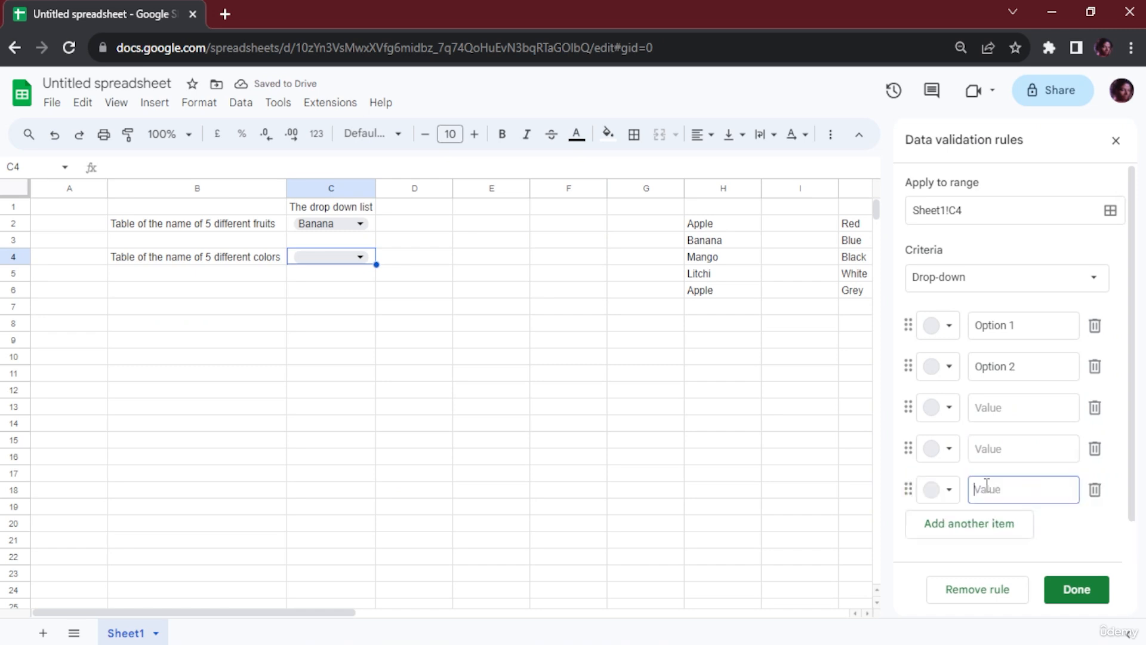
scroll(1004, 471, down, 1)
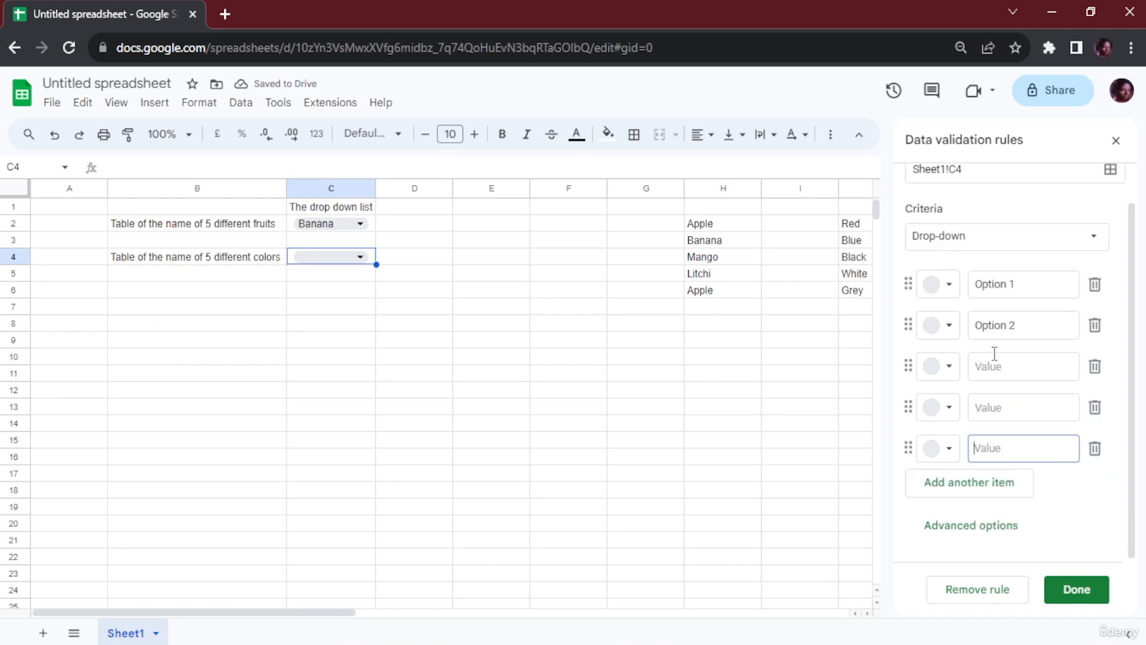
- Set the C4 rule's criteria to Drop-down (from a range) with Sheet1!J2:J6 as the source and save it
click(1031, 239)
click(1006, 262)
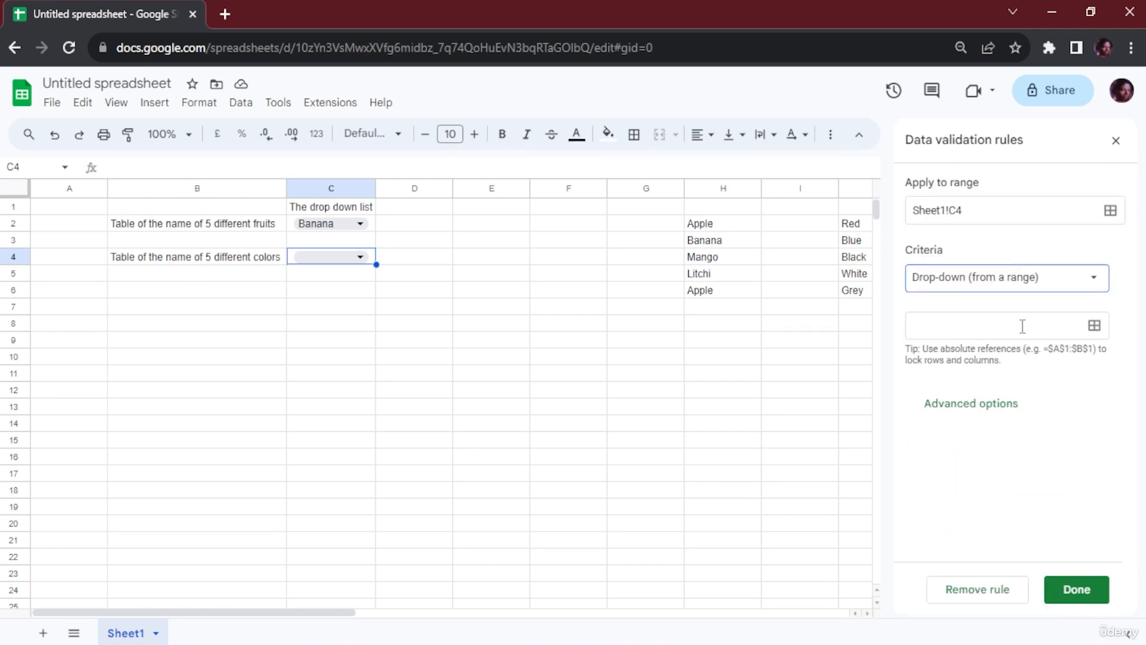
click(1023, 326)
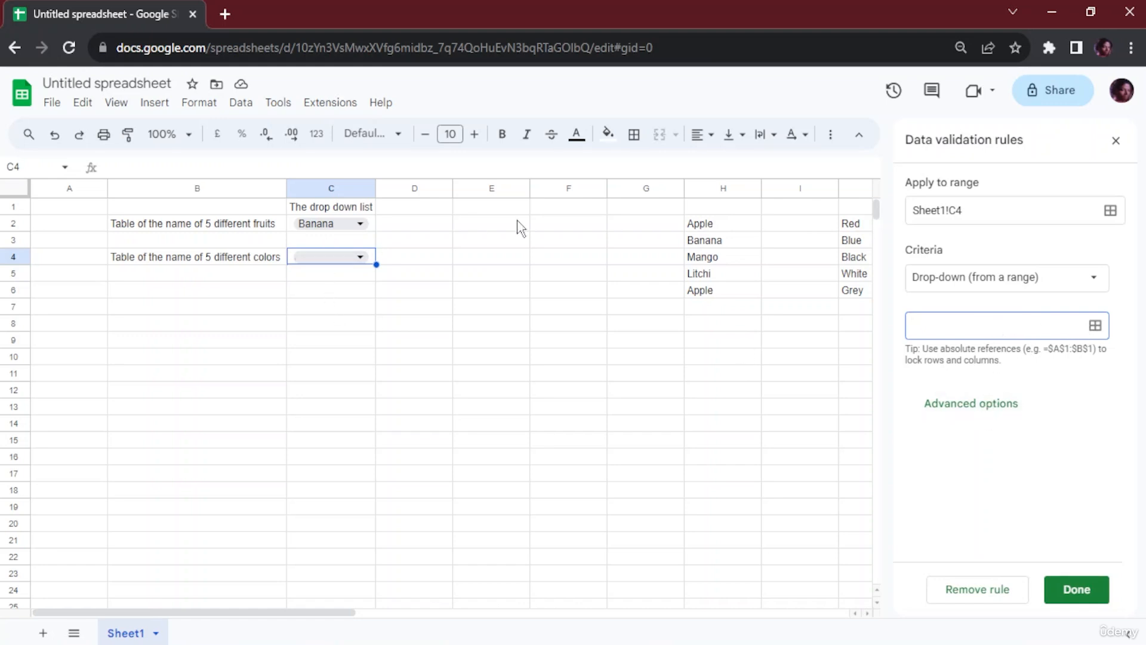
drag(836, 232, 853, 290)
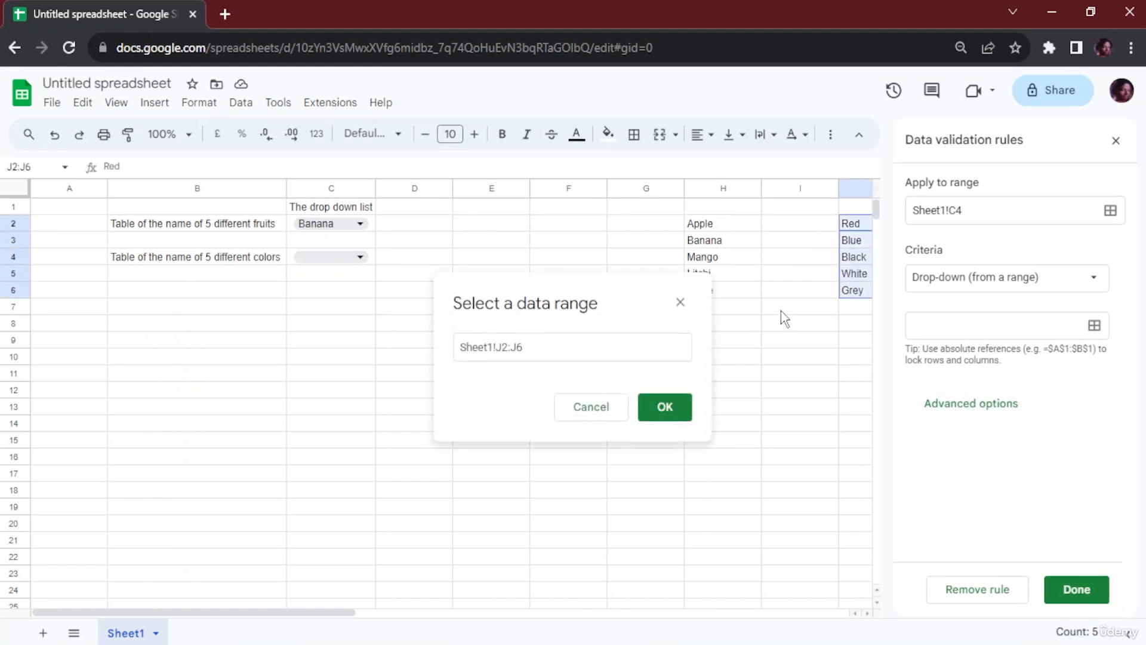
click(674, 407)
scroll(975, 436, down, 2)
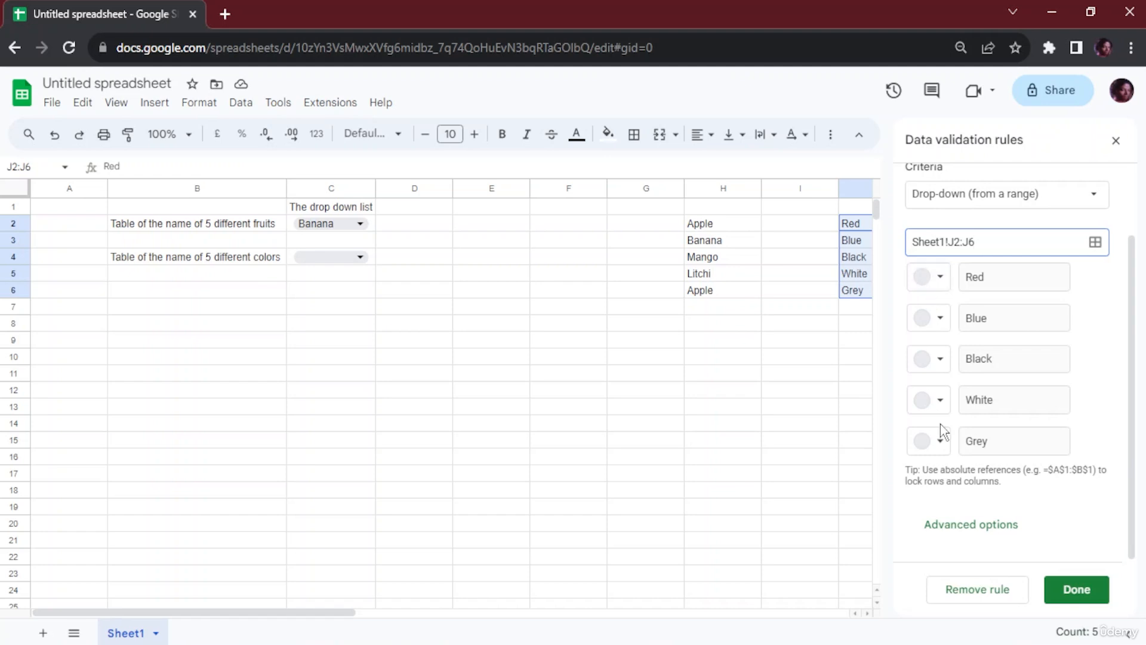
click(1096, 590)
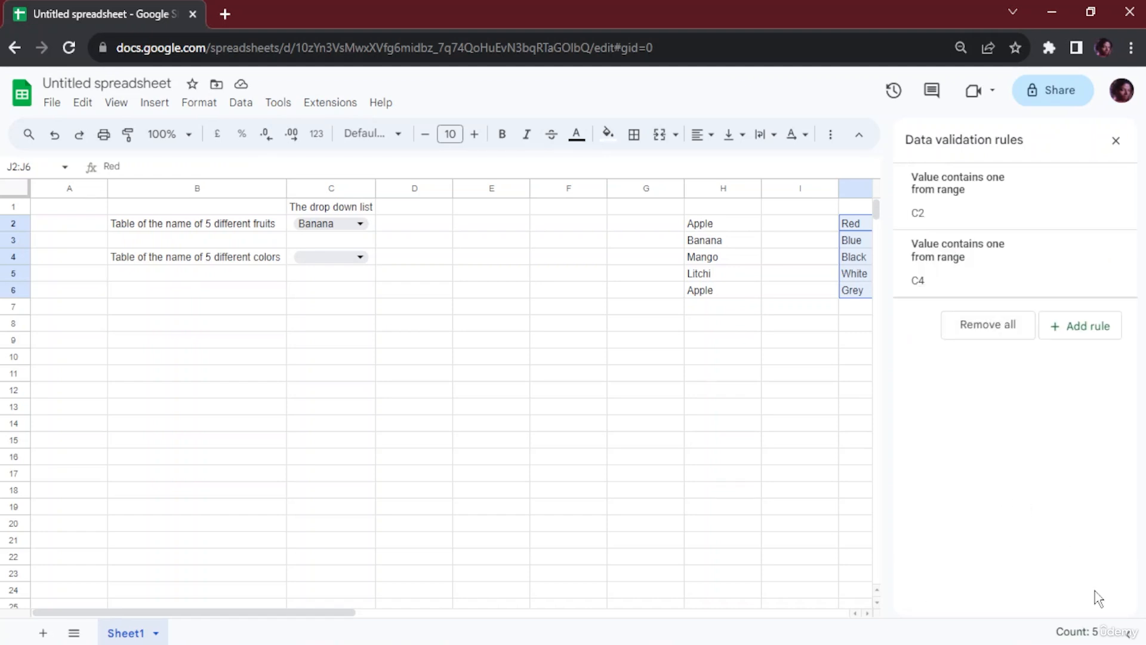
- Choose Blue from the color drop-down in C4
click(358, 257)
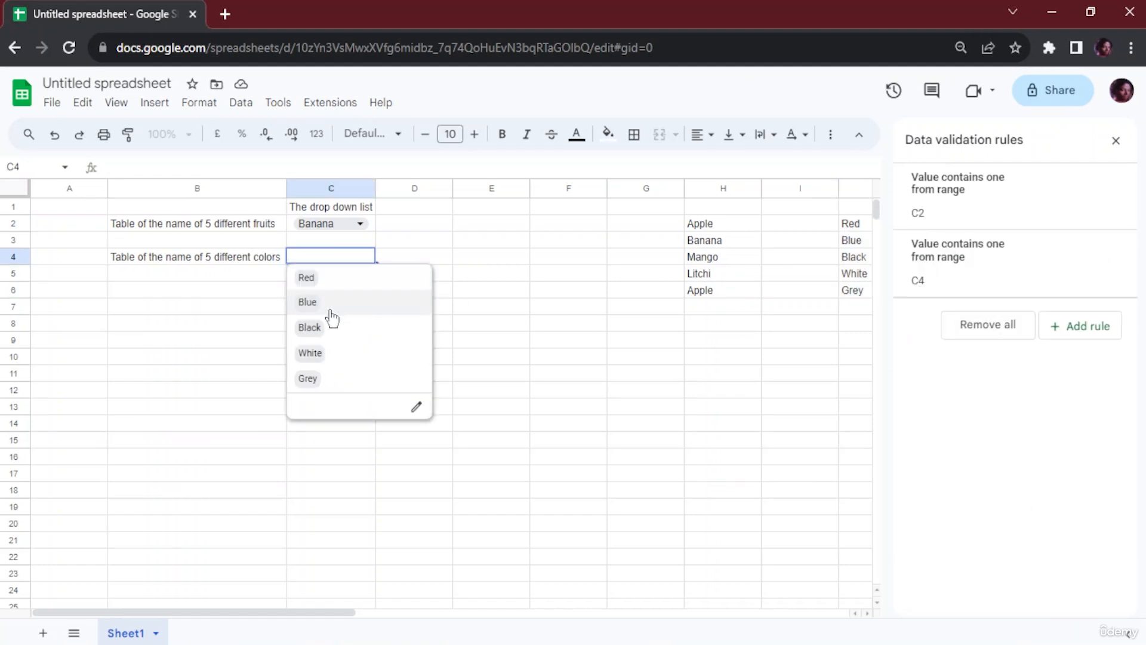
click(332, 308)
click(330, 341)
click(342, 258)
click(510, 226)
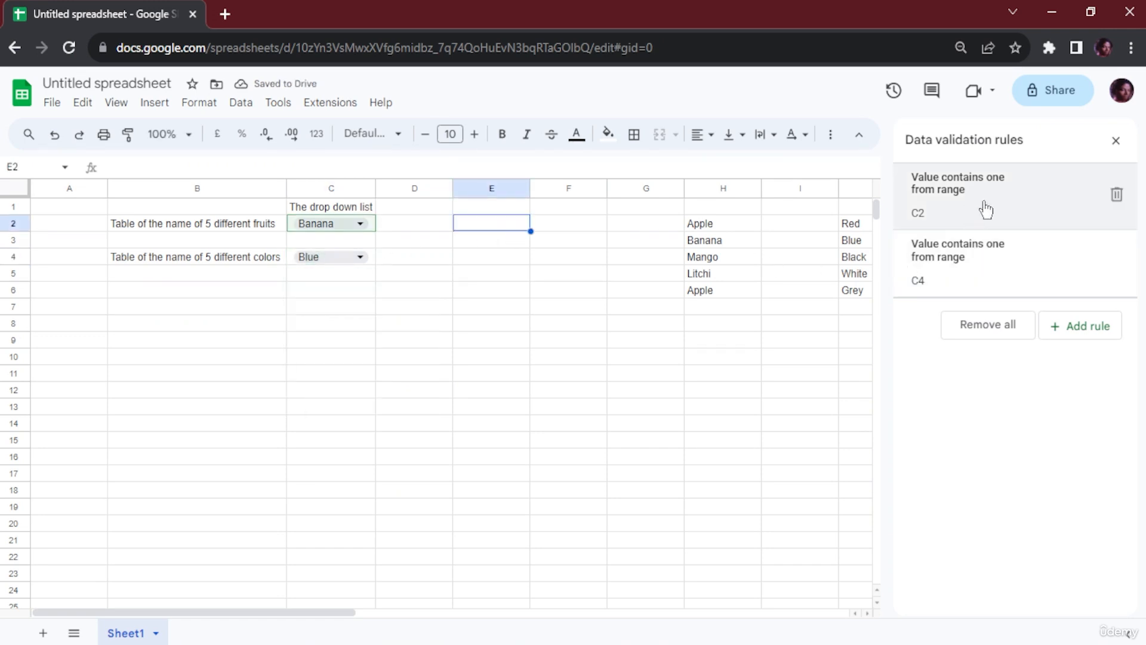
- Edit the C4 rule to color its Red item dark red, Blue item dark blue, and Black item dark grey
click(1014, 291)
click(929, 360)
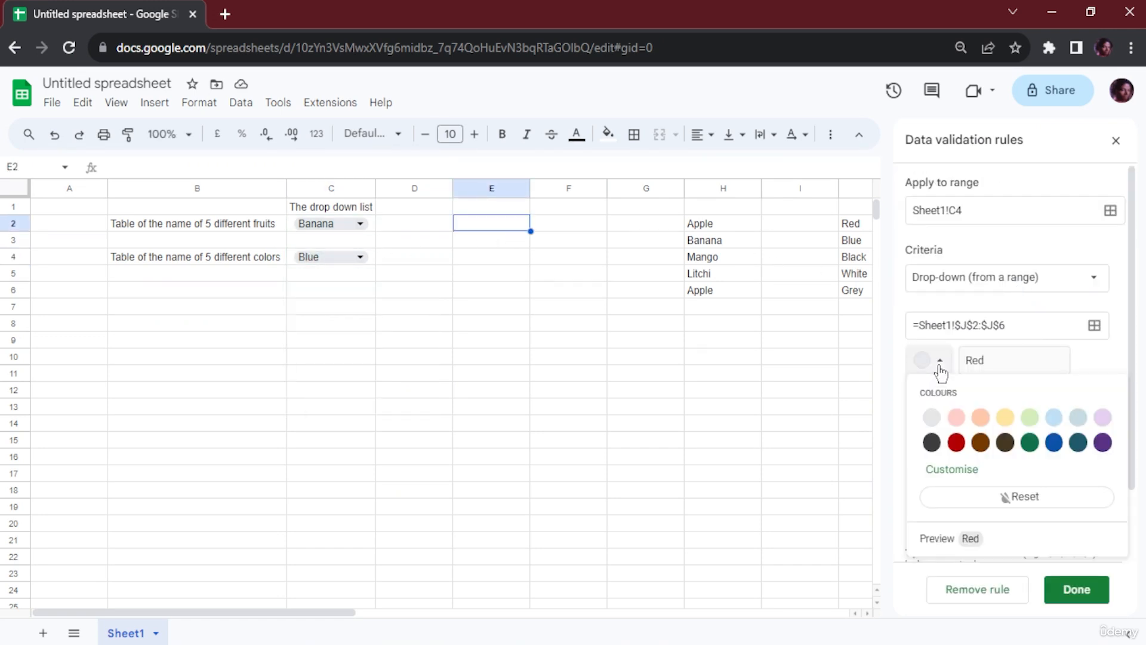
click(956, 440)
click(922, 402)
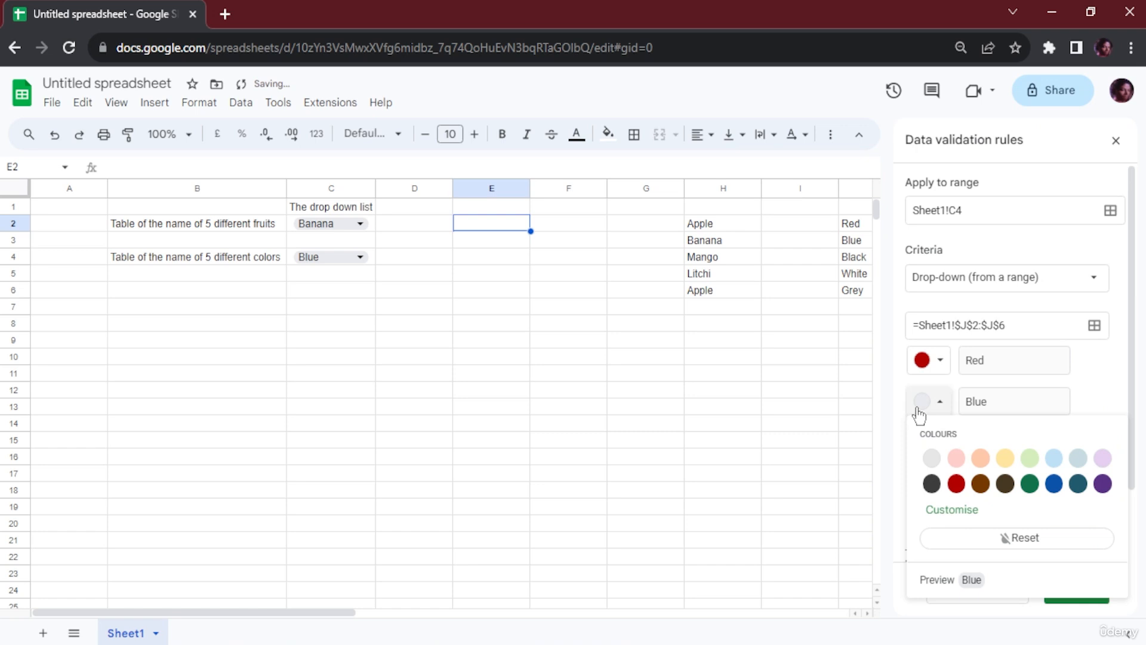
click(1054, 483)
click(917, 442)
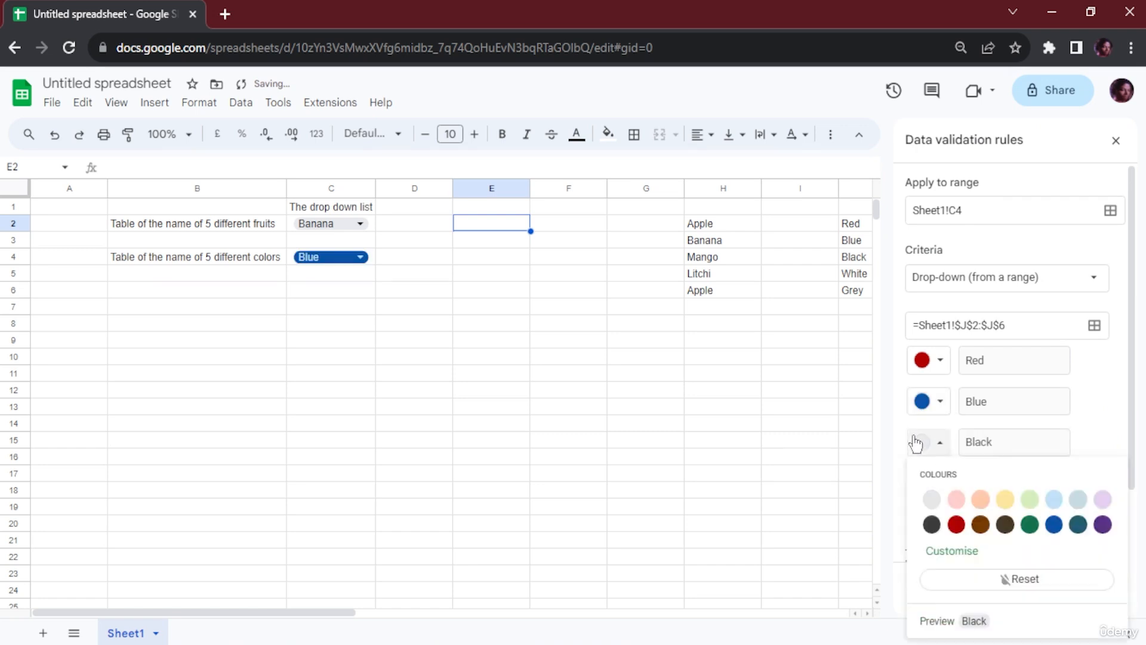
click(932, 524)
- Give the C4 rule's Grey item the light grey color and save the rule
click(930, 487)
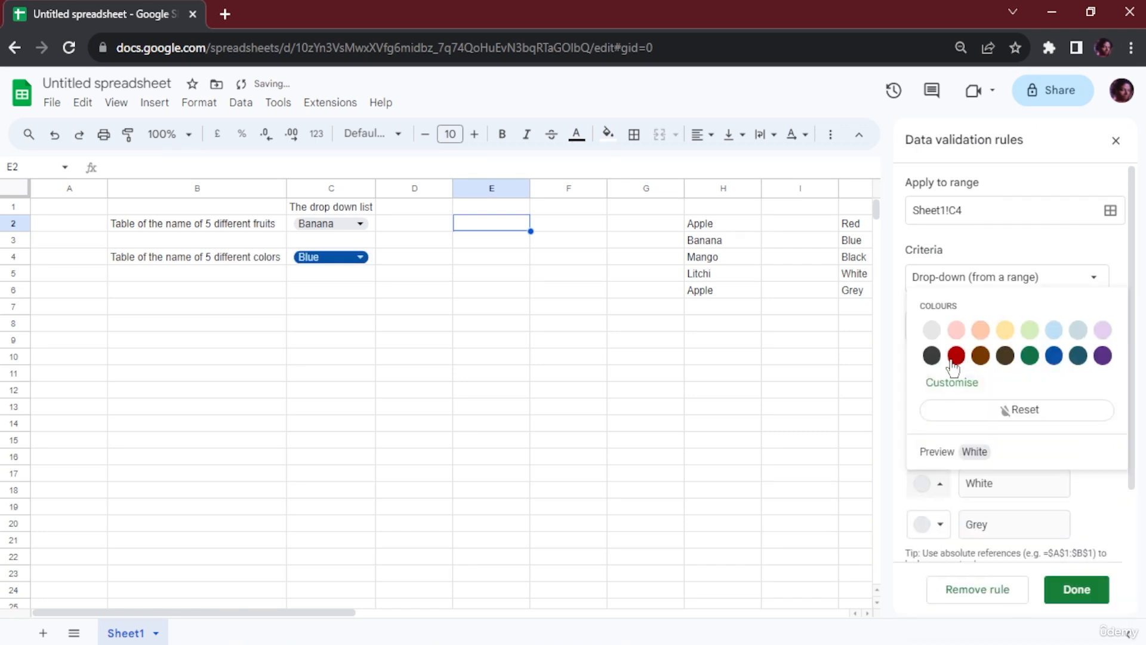
click(933, 525)
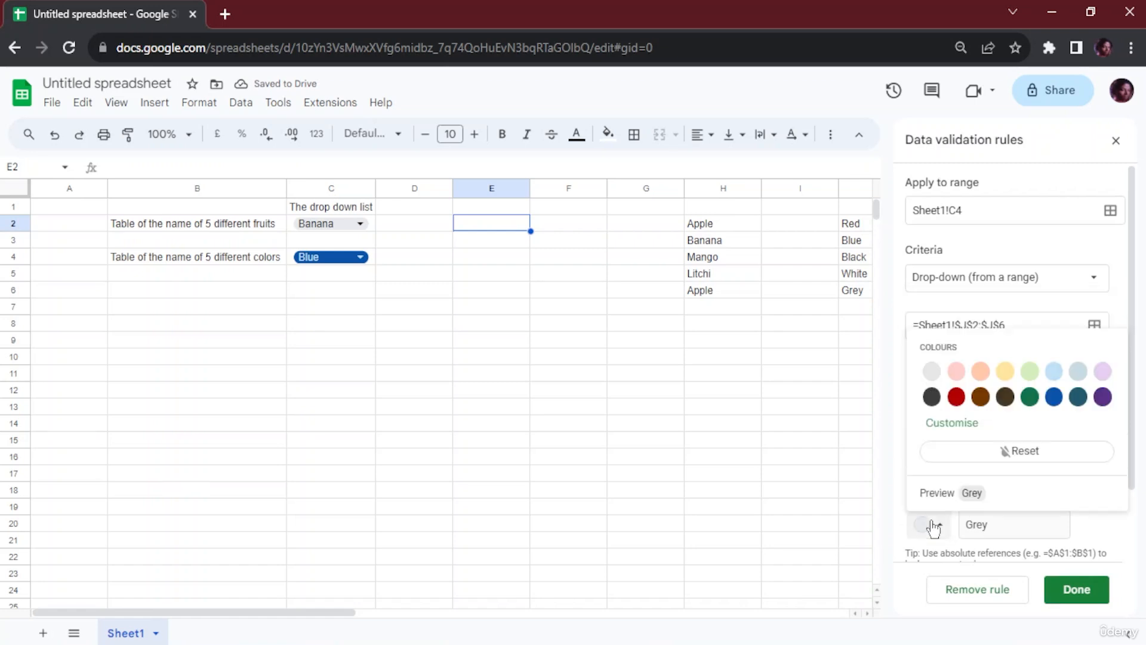
click(932, 370)
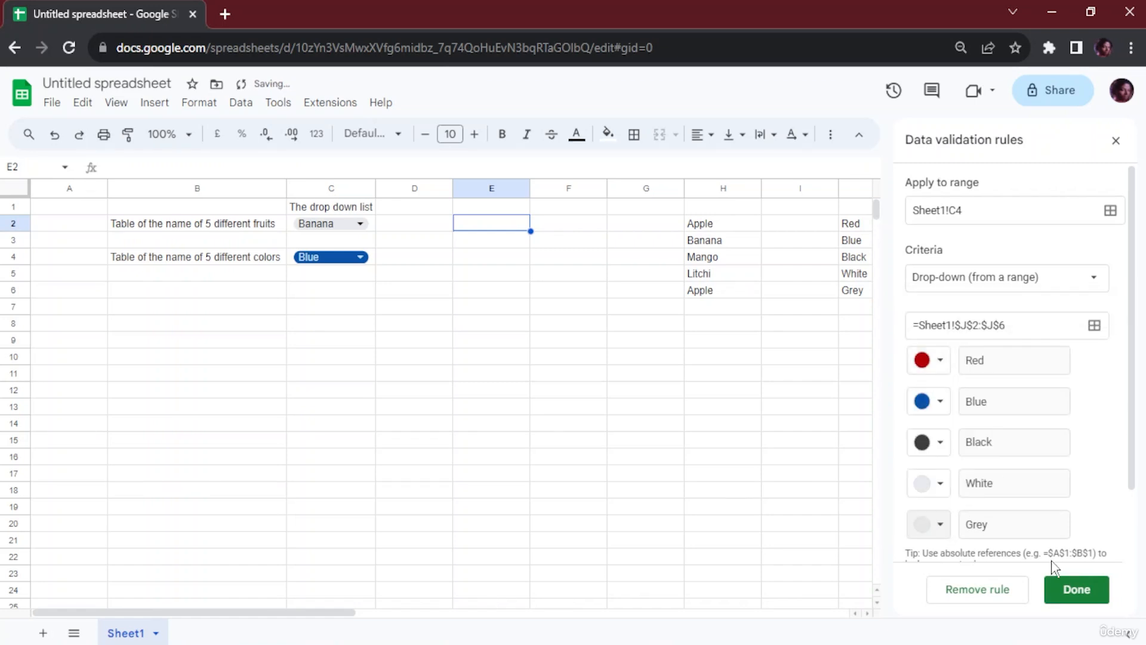
click(1077, 589)
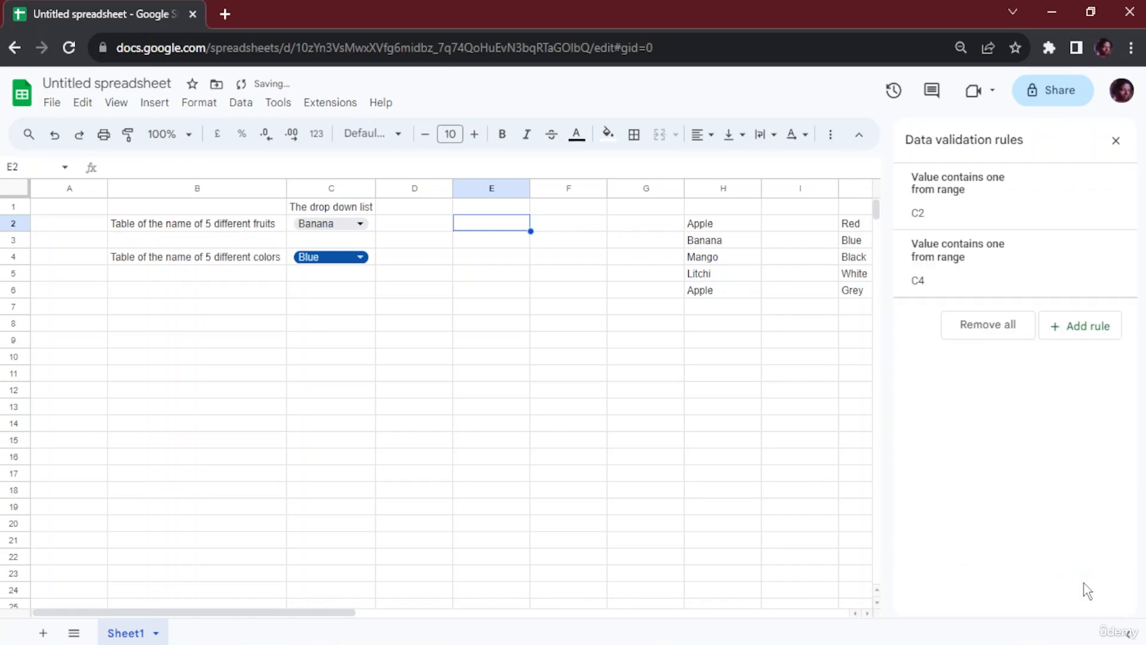
- Select Black from the colored drop-down list in C4
click(359, 260)
click(343, 300)
click(359, 256)
click(346, 328)
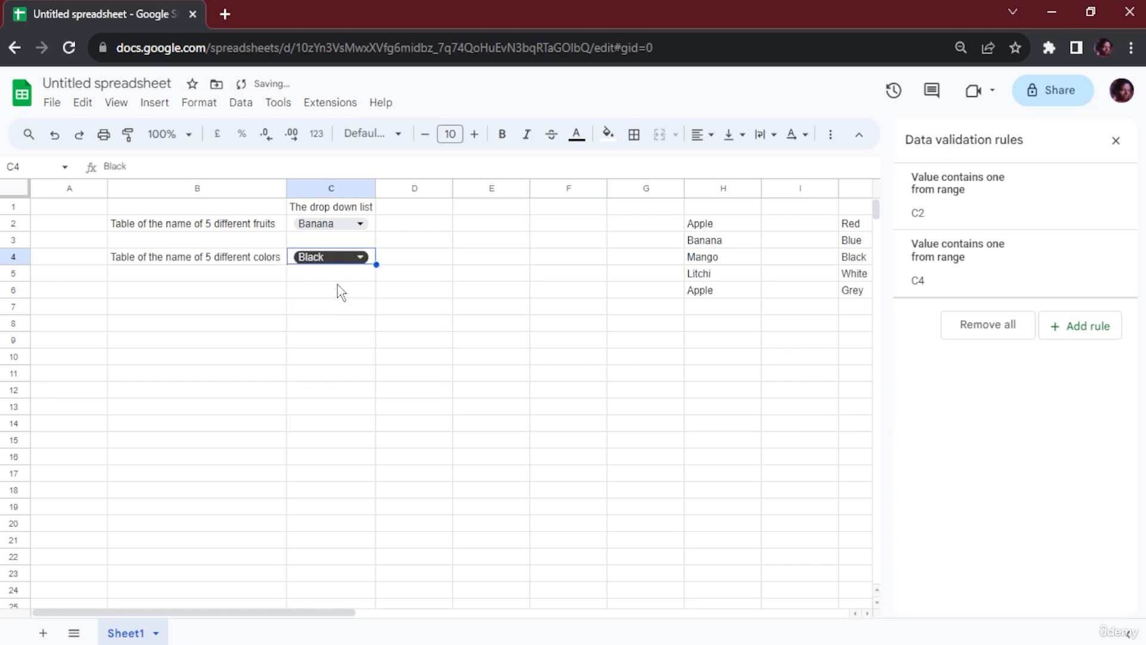
- Enter ** in cell E4
click(488, 261)
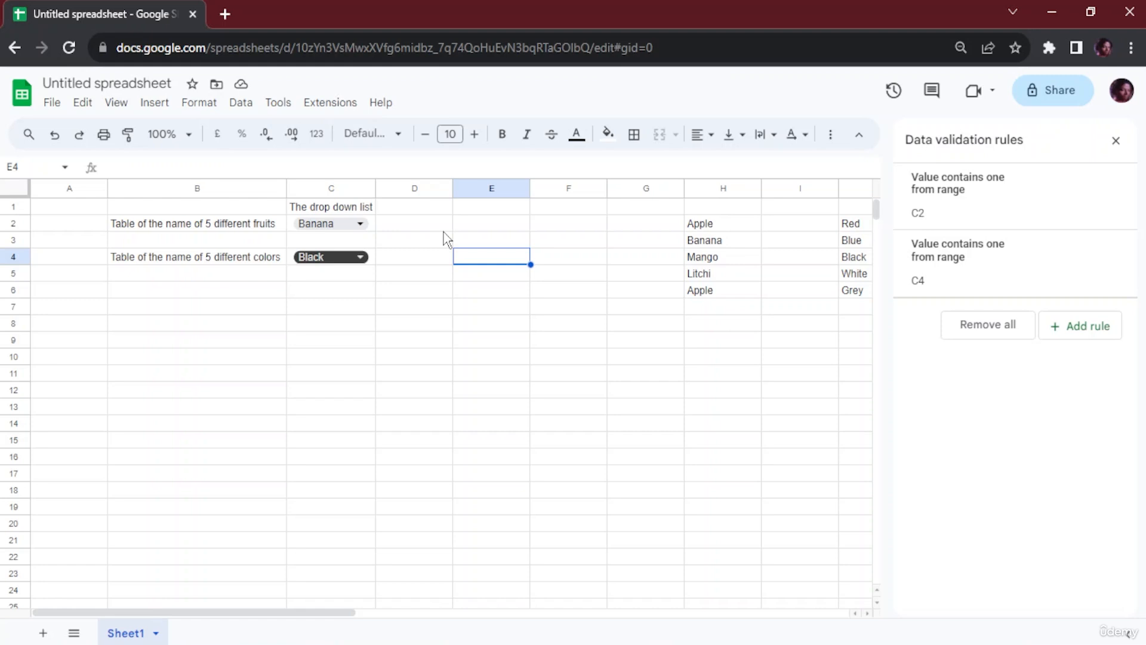
text(**)
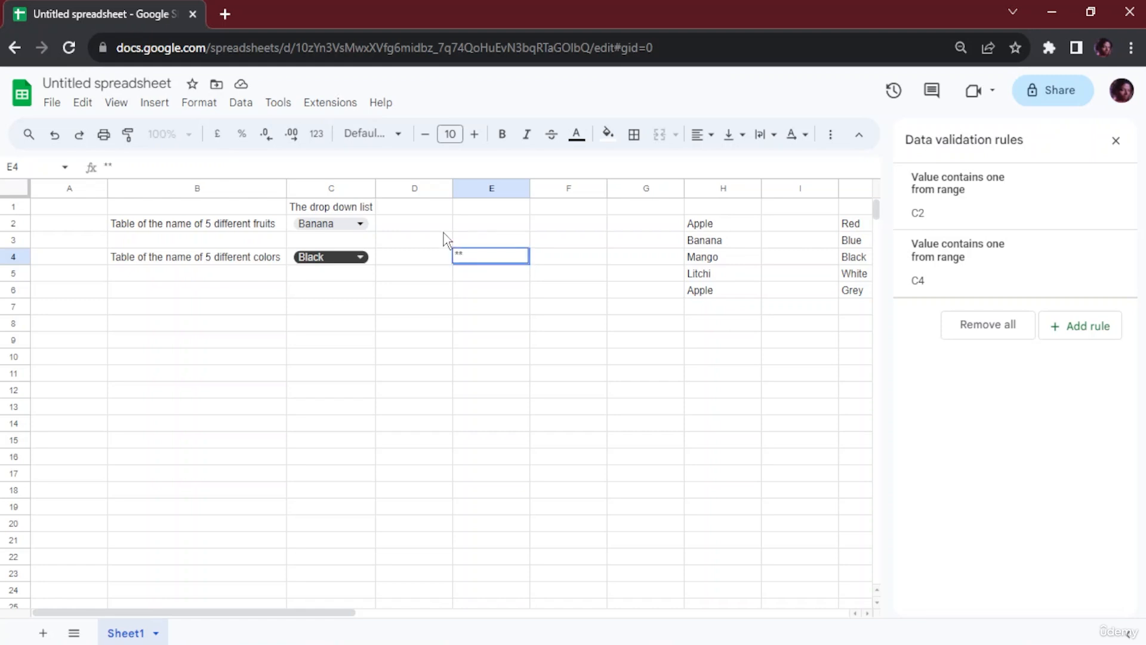